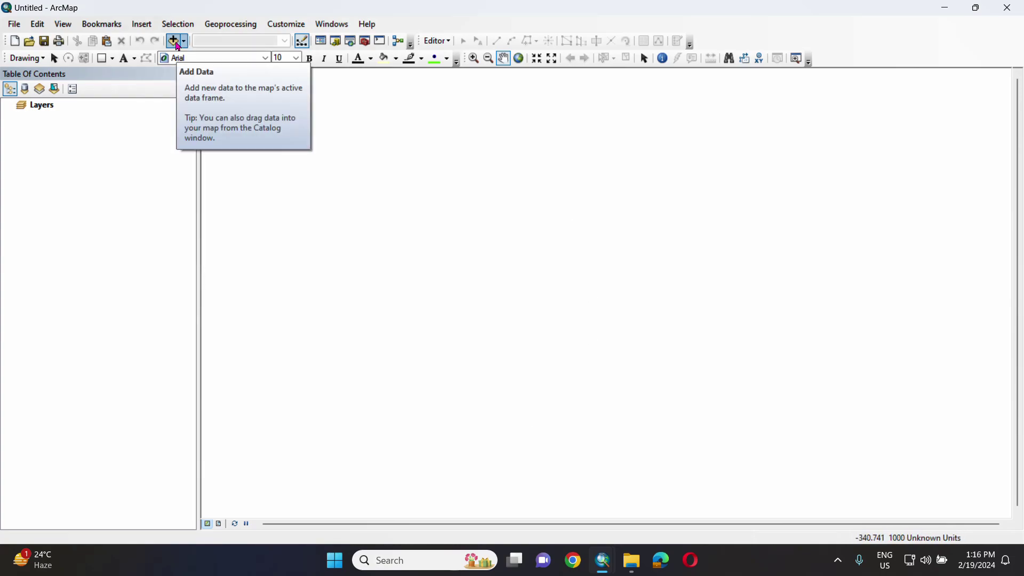
{"action": "left_click", "coordinate": [13, 26]}
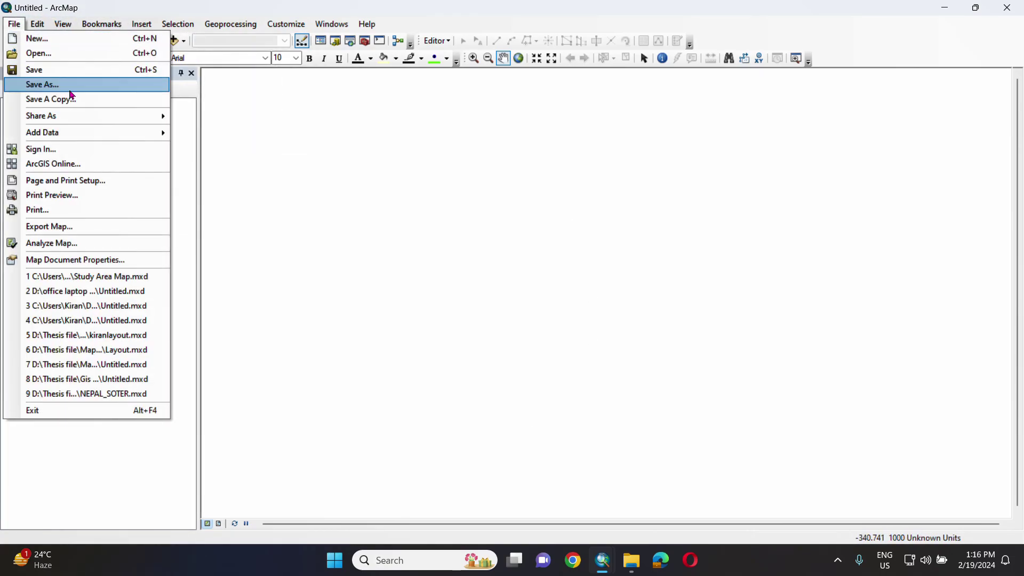
{"action": "left_click", "coordinate": [174, 40]}
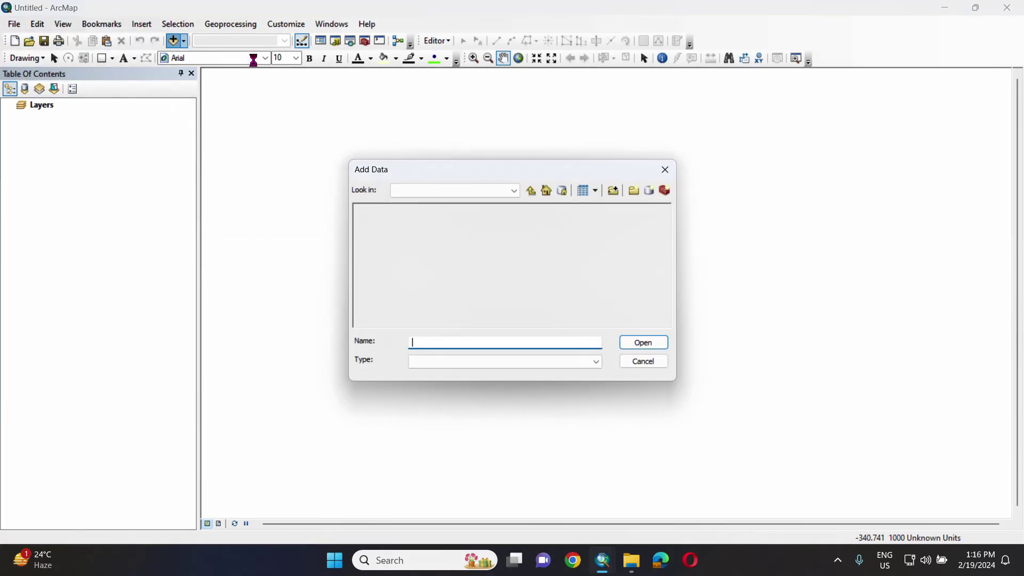
{"action": "left_click", "coordinate": [664, 170]}
Add Ward Boundary.shp, Local Level.shp and District Boundary.shp from the Catalog's Nepaldata\Nepal folder to the map
{"action": "left_click", "coordinate": [331, 24]}
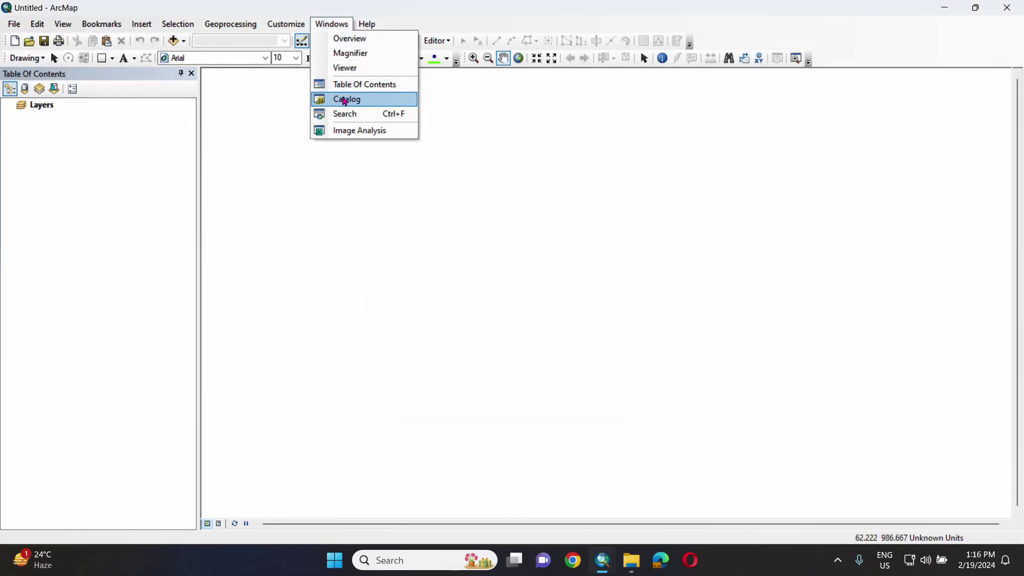
{"action": "left_click", "coordinate": [345, 100]}
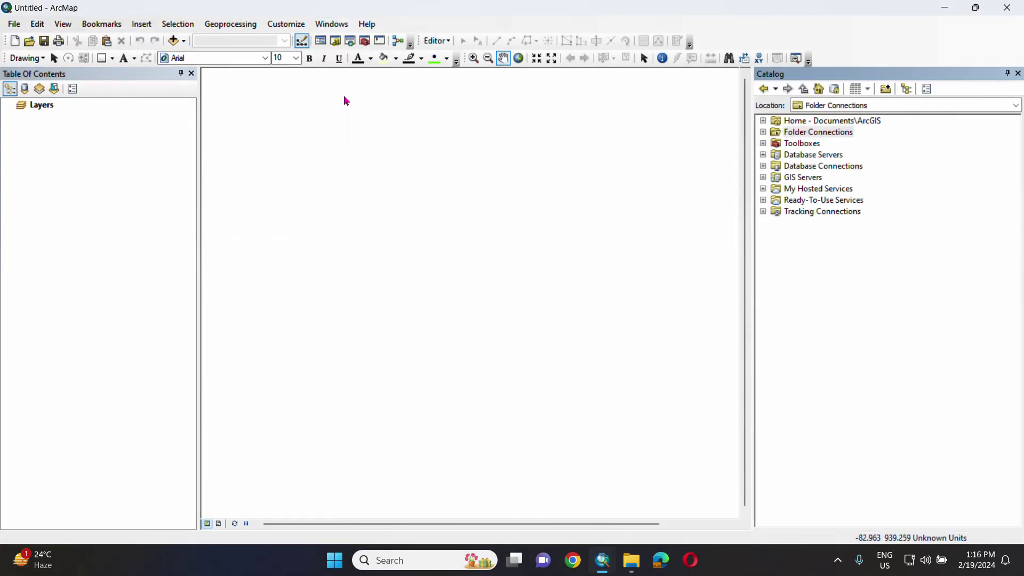
{"action": "left_click", "coordinate": [764, 134]}
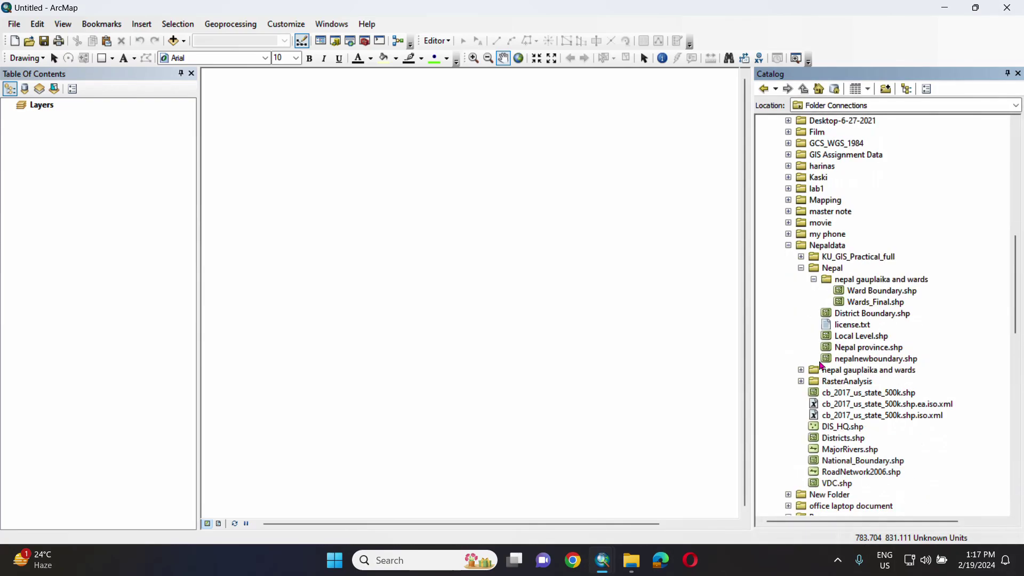
{"action": "mouse_move", "coordinate": [864, 295]}
{"action": "left_mouse_down"}
{"action": "mouse_move", "coordinate": [725, 274]}
{"action": "mouse_move", "coordinate": [553, 274]}
{"action": "mouse_move", "coordinate": [598, 232]}
{"action": "left_mouse_up"}
{"action": "left_click_drag", "start_coordinate": [854, 339], "coordinate": [543, 312]}
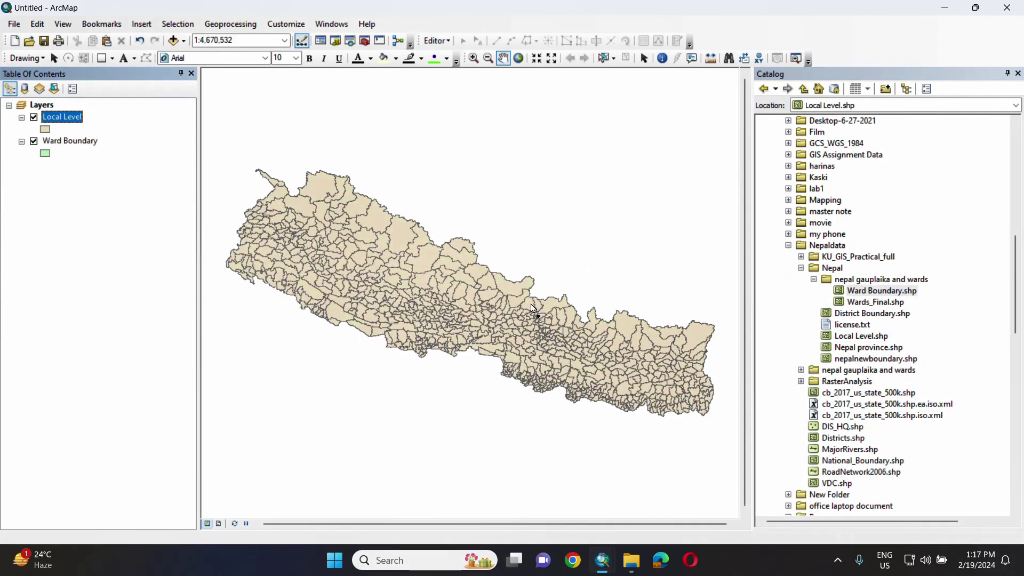
{"action": "left_click_drag", "start_coordinate": [855, 319], "coordinate": [446, 287]}
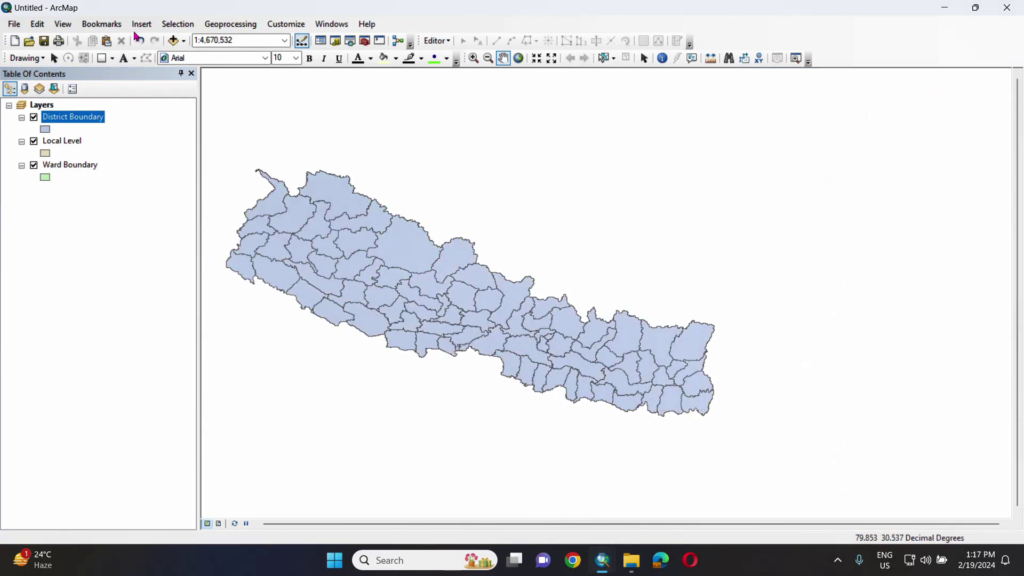
Switch to the page layout and set the A4 paper orientation to Landscape
{"action": "left_click", "coordinate": [219, 524]}
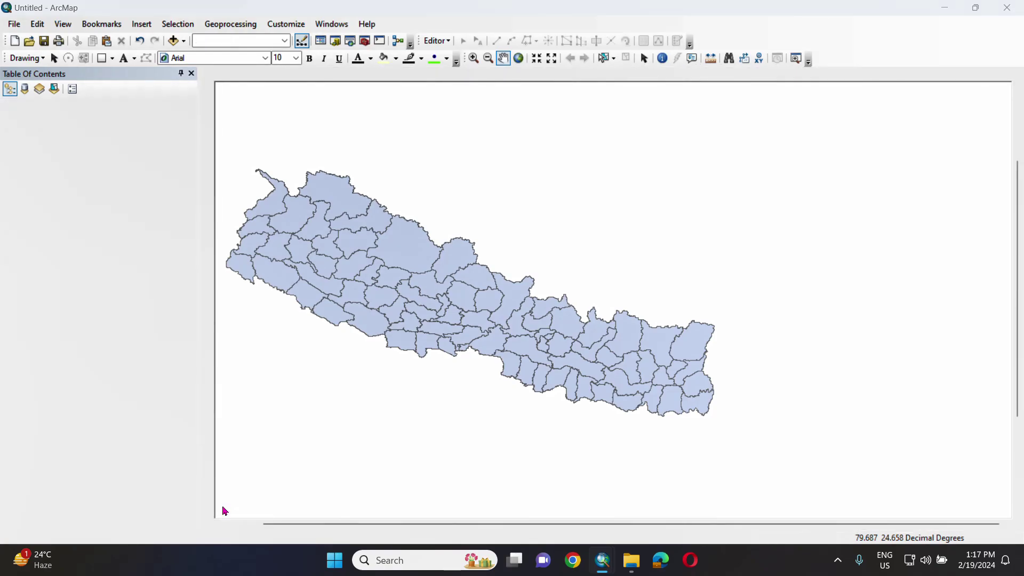
{"action": "left_click", "coordinate": [14, 24]}
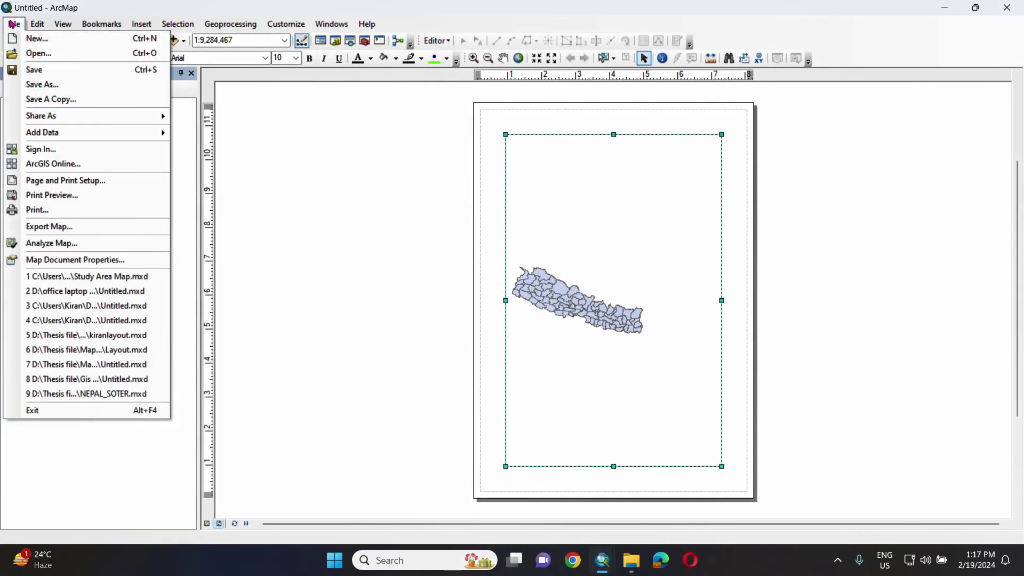
{"action": "left_click", "coordinate": [35, 182]}
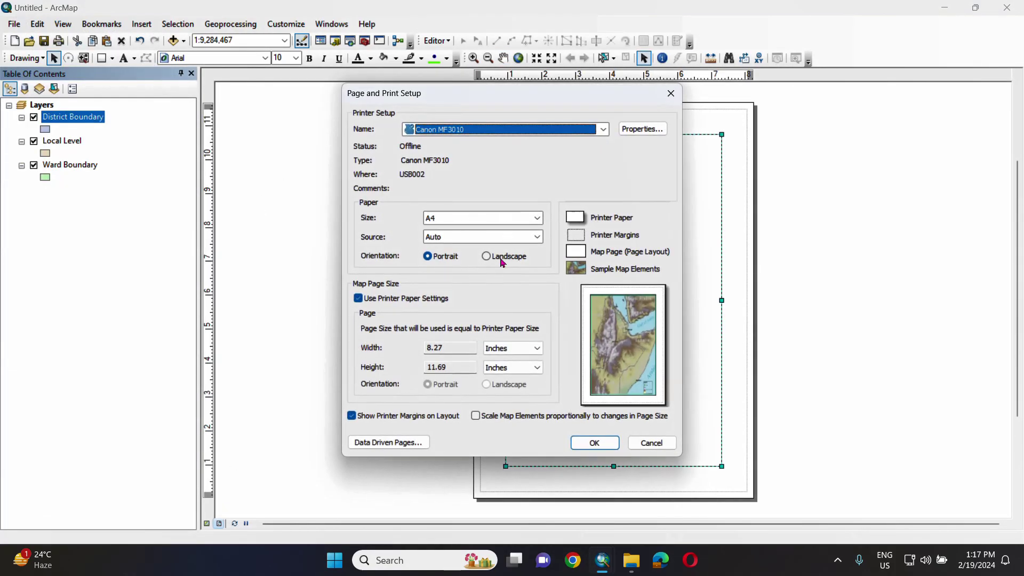
{"action": "left_click", "coordinate": [485, 257]}
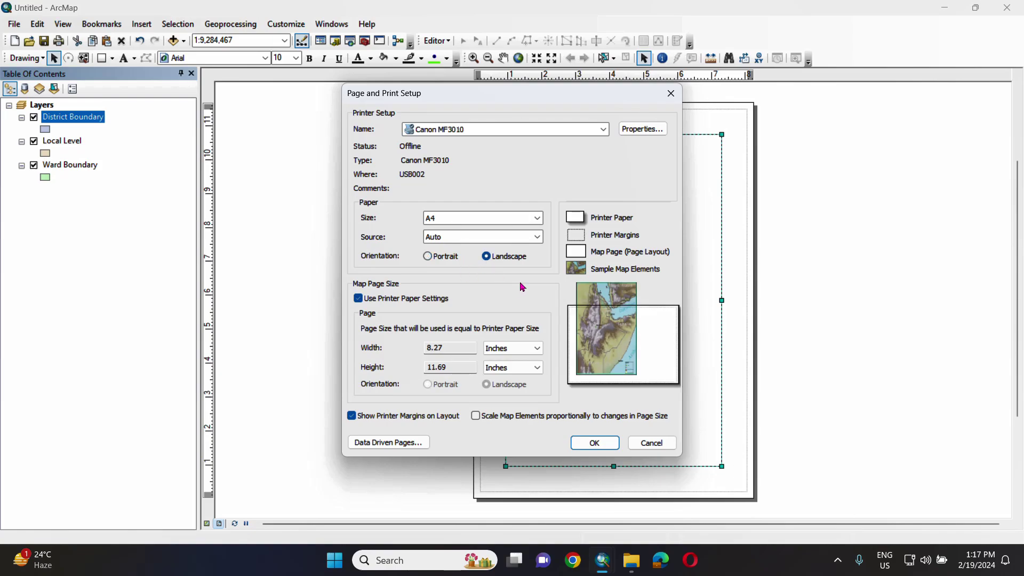
{"action": "left_click", "coordinate": [594, 443]}
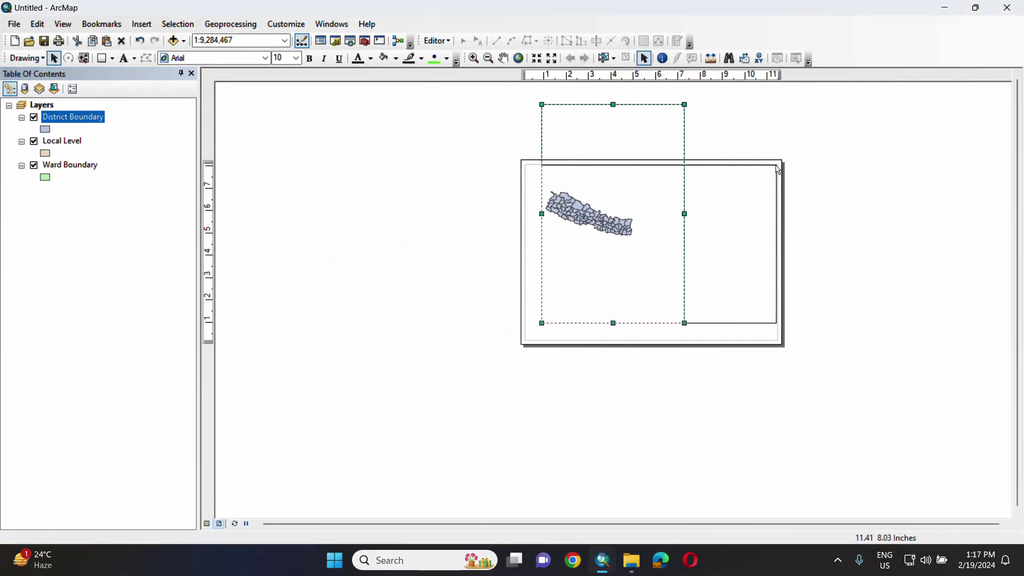
Turn off the District Boundary, Local Level and Ward Boundary layers in the original data frame
{"action": "left_click", "coordinate": [34, 117]}
{"action": "left_click", "coordinate": [34, 141]}
{"action": "left_click", "coordinate": [34, 165]}
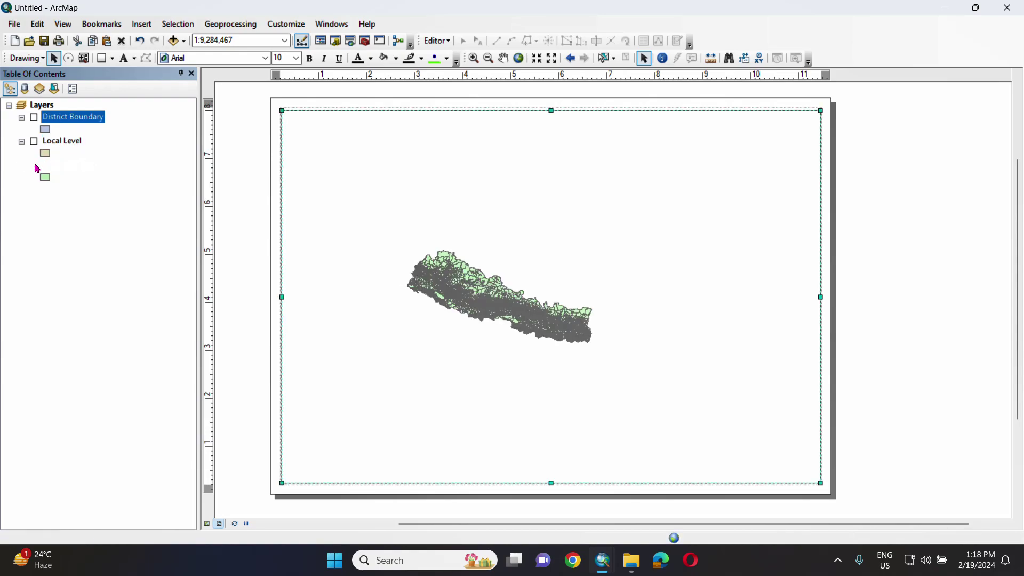
Insert a data frame and fit it as a small box in the page's upper-right corner
{"action": "left_click", "coordinate": [142, 24]}
{"action": "left_click", "coordinate": [171, 39]}
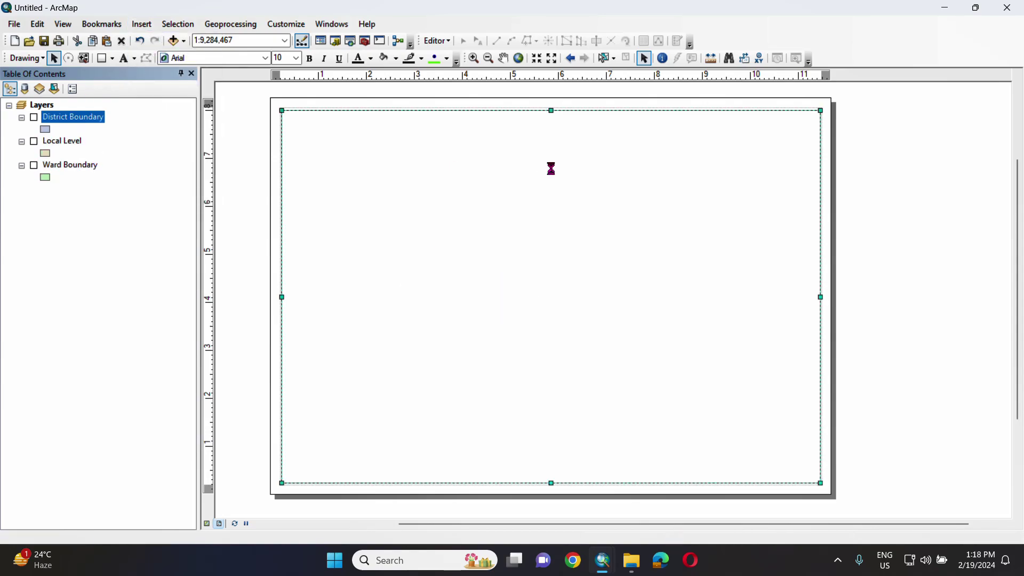
{"action": "left_click_drag", "start_coordinate": [673, 201], "coordinate": [664, 204]}
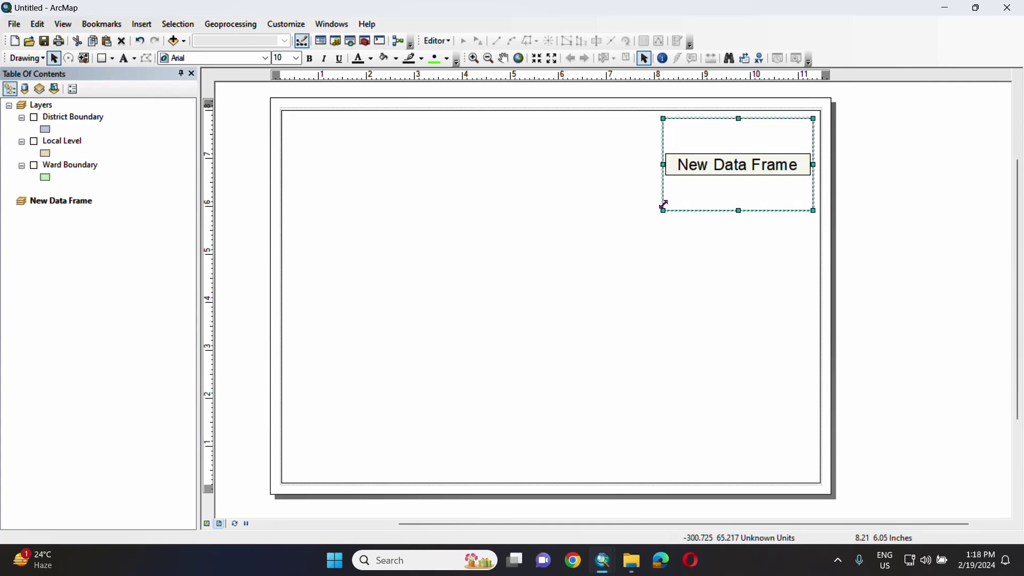
Insert a second data frame and size it to sit directly below the first small frame, matching its width
{"action": "left_click", "coordinate": [142, 24]}
{"action": "left_click", "coordinate": [160, 36]}
{"action": "left_click_drag", "start_coordinate": [575, 314], "coordinate": [678, 294]}
{"action": "left_click_drag", "start_coordinate": [617, 334], "coordinate": [662, 323]}
{"action": "left_click_drag", "start_coordinate": [802, 246], "coordinate": [802, 240]}
Insert a third data frame and enlarge it to fill the page area left of the two small frames
{"action": "left_click", "coordinate": [142, 24]}
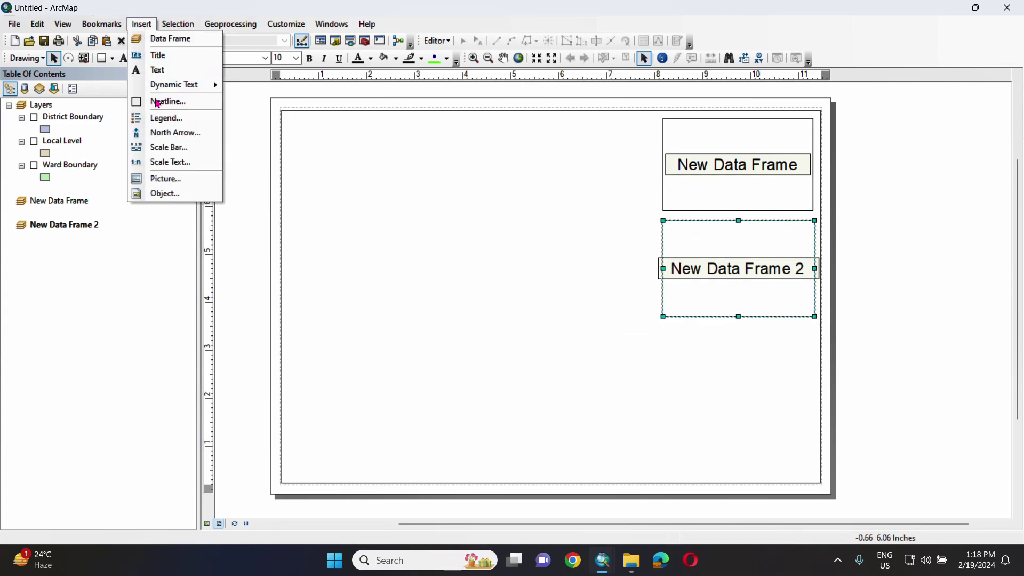
{"action": "left_click", "coordinate": [165, 37]}
{"action": "left_click_drag", "start_coordinate": [554, 278], "coordinate": [332, 149]}
{"action": "left_click_drag", "start_coordinate": [491, 226], "coordinate": [655, 471]}
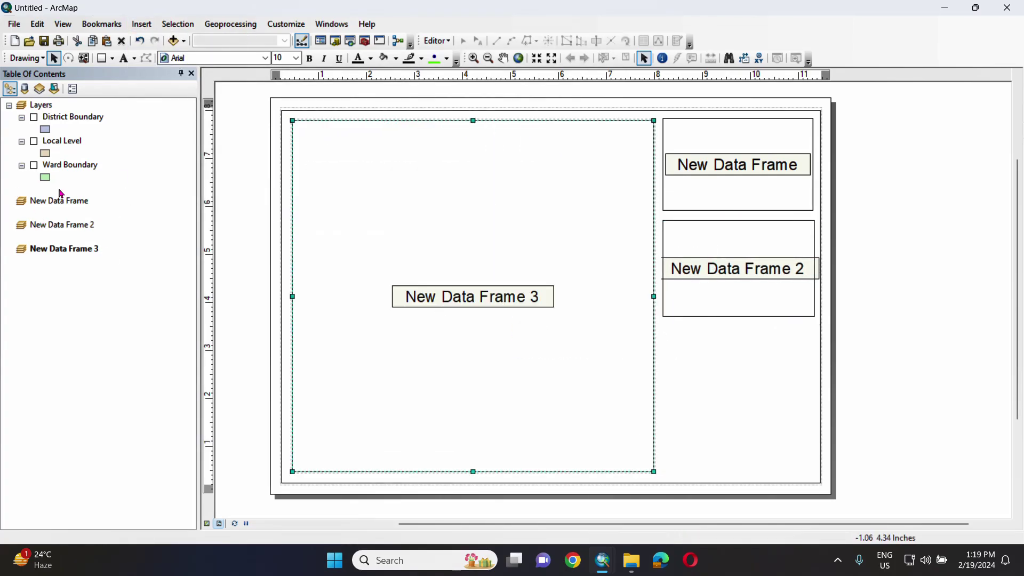
Copy the District Boundary layer from Layers into New Data Frame twice and turn both copies on
{"action": "left_click_drag", "start_coordinate": [63, 123], "coordinate": [64, 213]}
{"action": "left_click", "coordinate": [34, 214]}
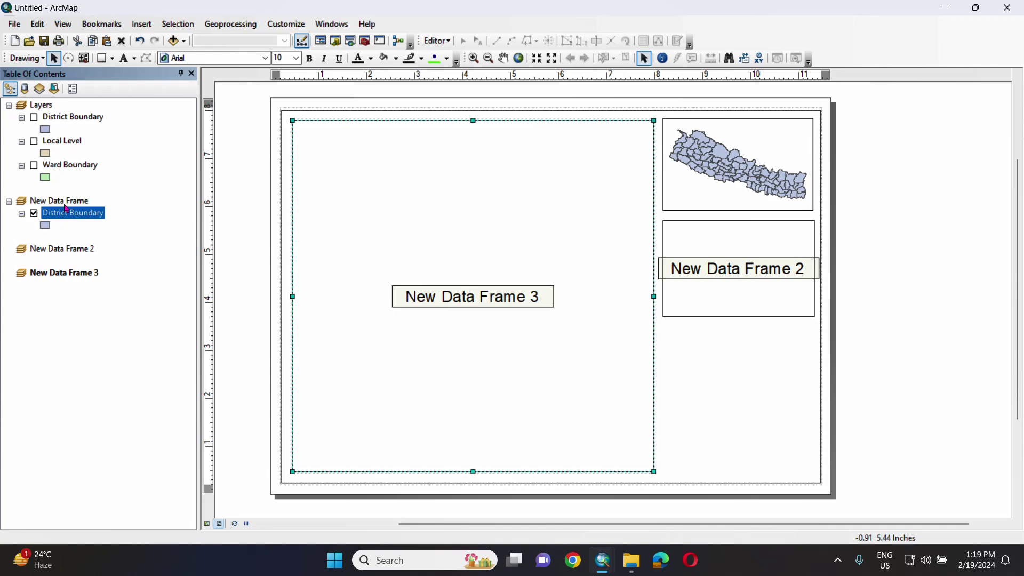
{"action": "left_click_drag", "start_coordinate": [75, 120], "coordinate": [3, 218]}
{"action": "left_click", "coordinate": [34, 214]}
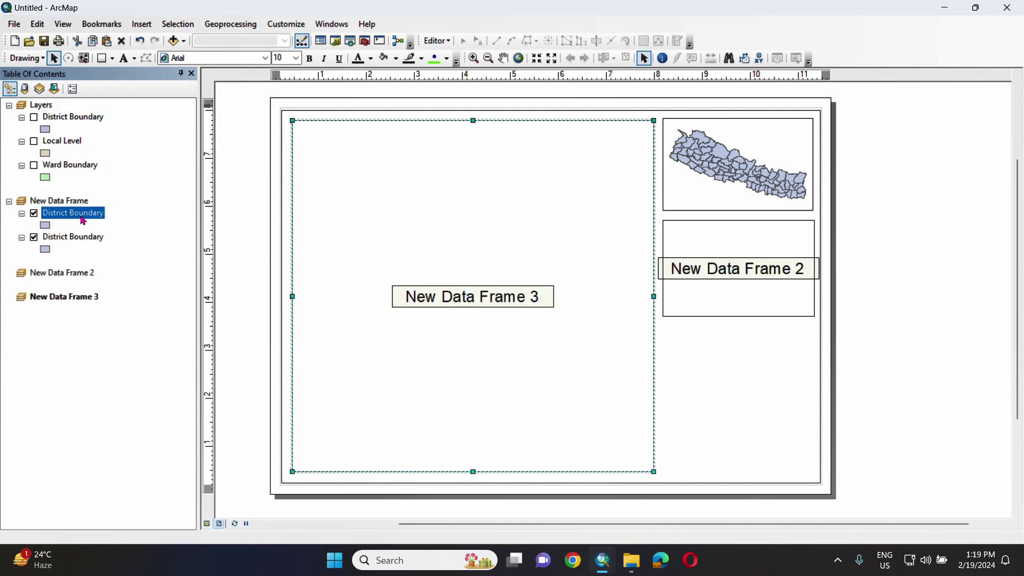
Apply the definition query "DISTRICT" = 'Dailekh' to the upper District Boundary layer in New Data Frame
{"action": "right_click", "coordinate": [83, 220]}
{"action": "left_click", "coordinate": [11, 225]}
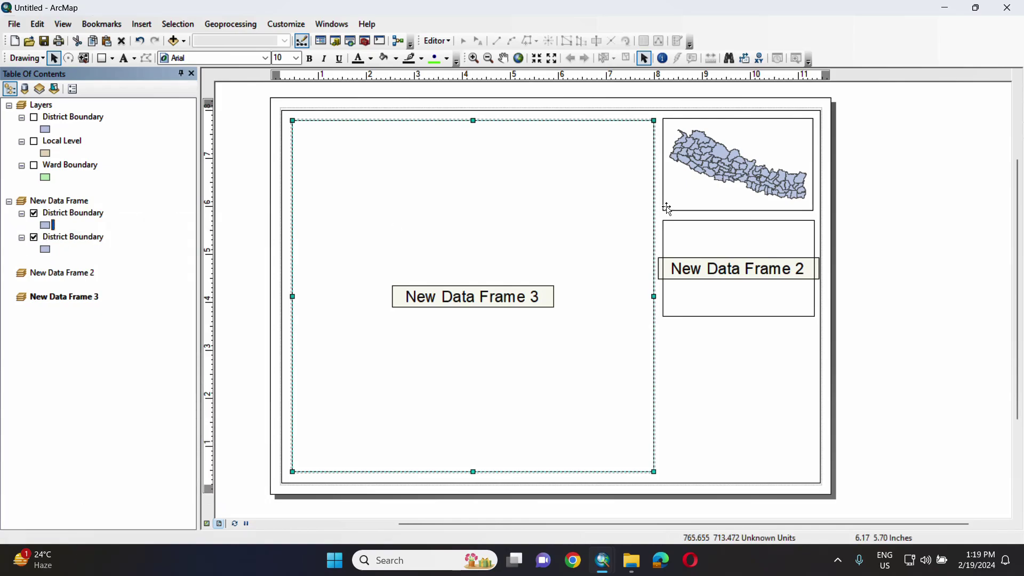
{"action": "left_click", "coordinate": [73, 219]}
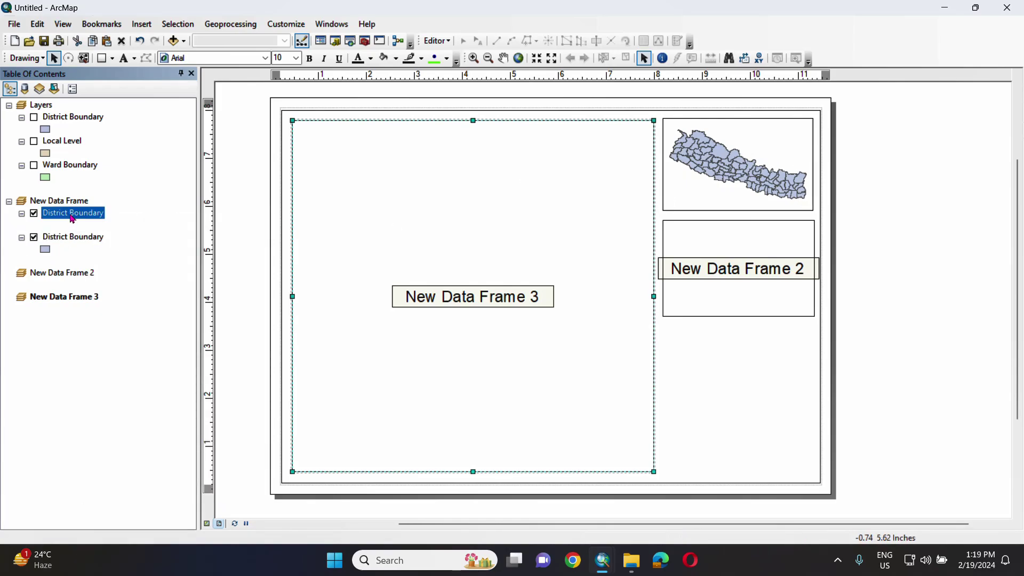
{"action": "right_click", "coordinate": [74, 218]}
{"action": "left_click", "coordinate": [134, 491]}
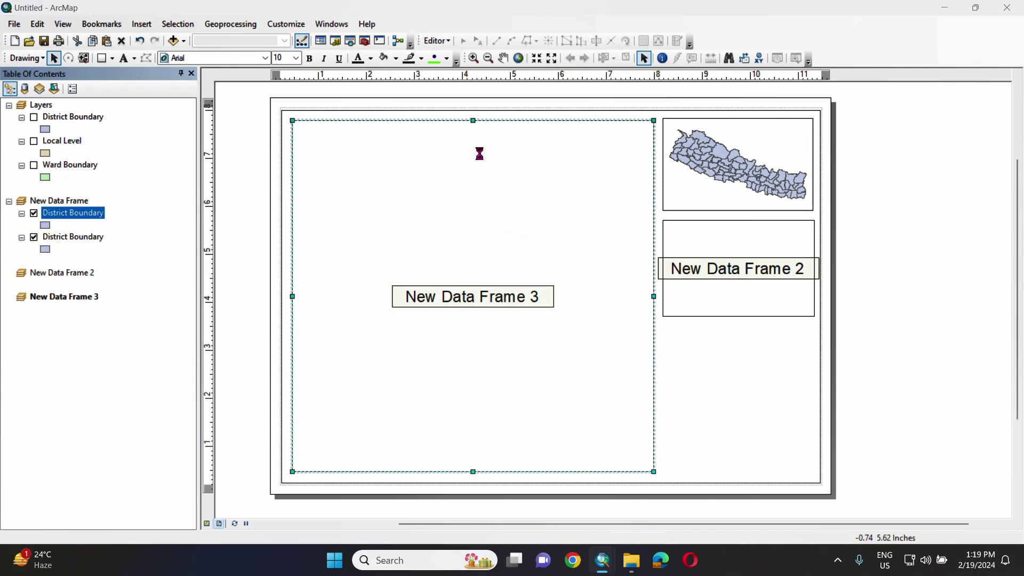
{"action": "left_click", "coordinate": [545, 119]}
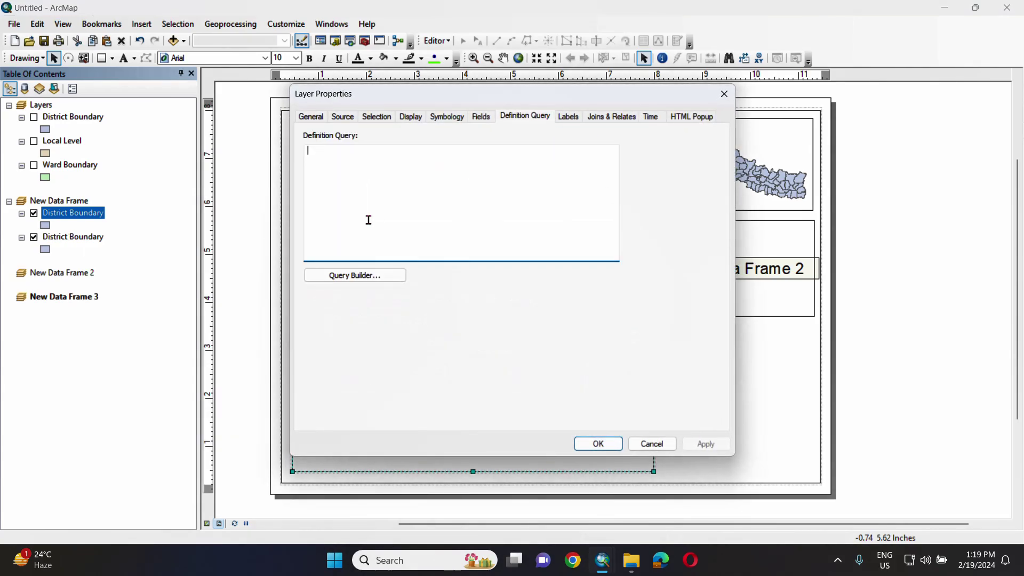
{"action": "left_click", "coordinate": [341, 276]}
{"action": "double_click", "coordinate": [420, 197]}
{"action": "left_click", "coordinate": [405, 218]}
{"action": "left_click", "coordinate": [513, 294]}
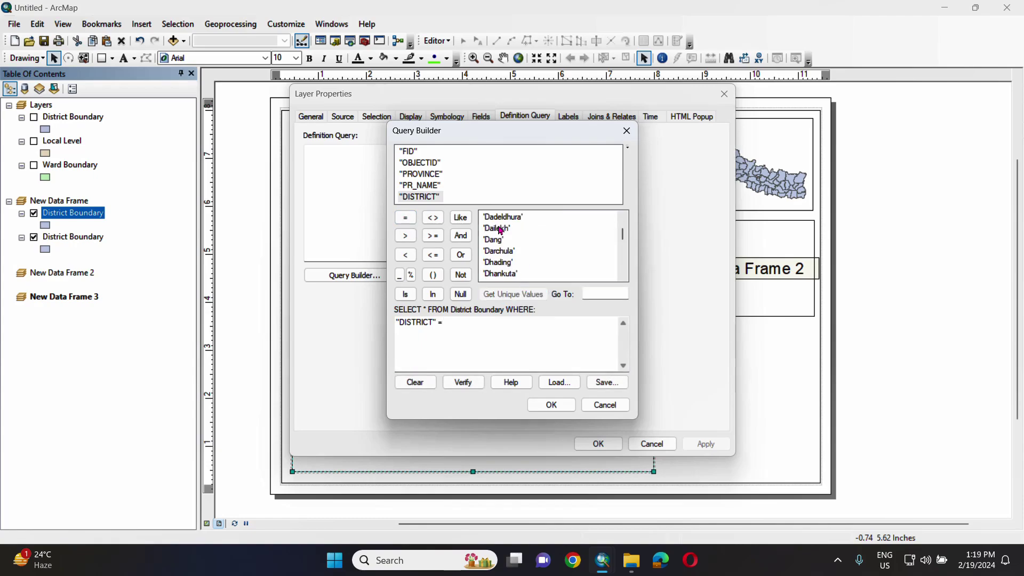
{"action": "double_click", "coordinate": [501, 230]}
{"action": "left_click", "coordinate": [552, 405]}
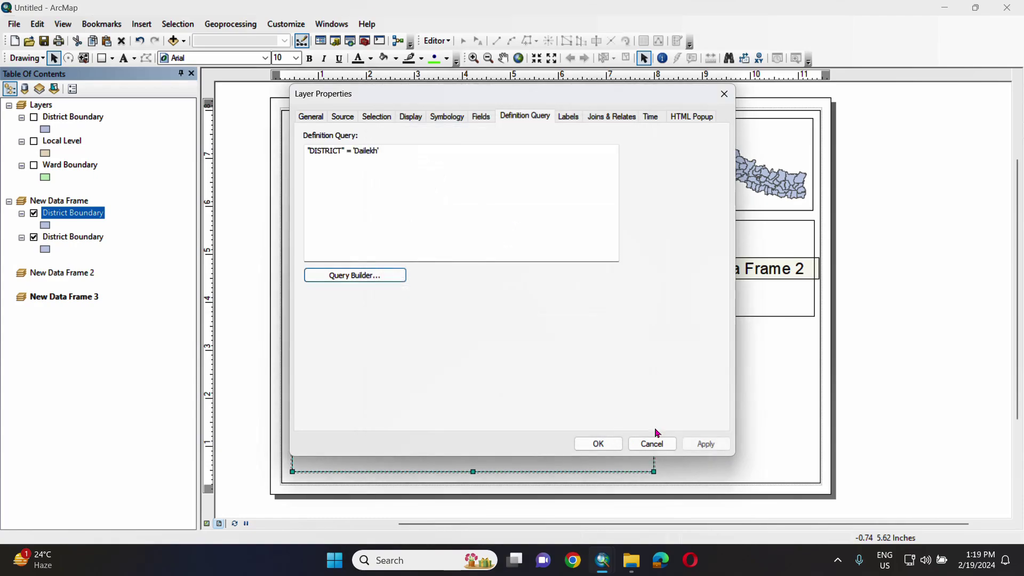
{"action": "left_click", "coordinate": [702, 446]}
{"action": "left_click", "coordinate": [594, 446]}
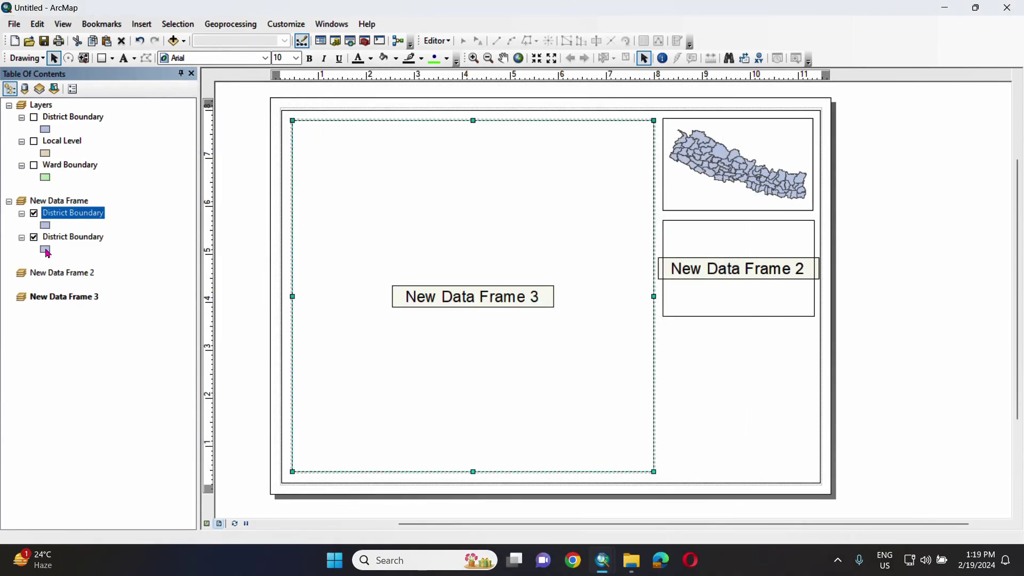
Give the upper District Boundary layer in New Data Frame a white fill and a thicker red outline
{"action": "left_click", "coordinate": [47, 227]}
{"action": "double_click", "coordinate": [47, 228]}
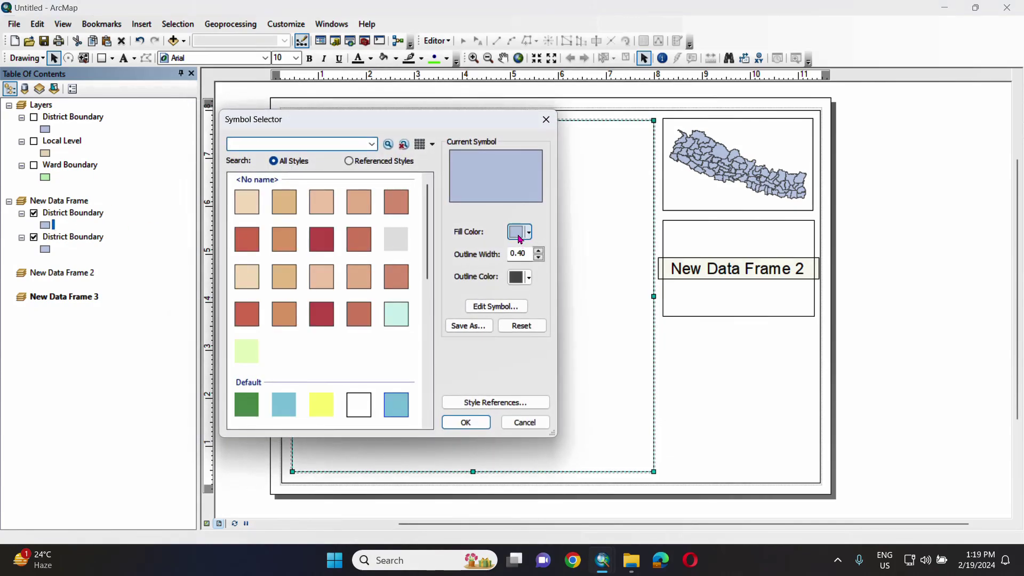
{"action": "left_click", "coordinate": [520, 238]}
{"action": "left_click", "coordinate": [399, 272]}
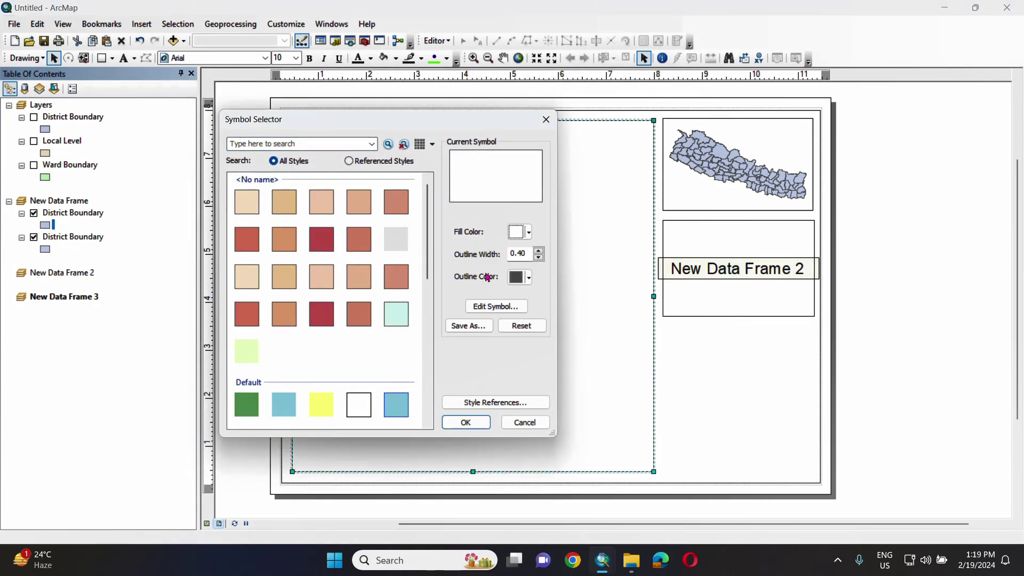
{"action": "left_click", "coordinate": [529, 278]}
{"action": "left_click", "coordinate": [409, 352]}
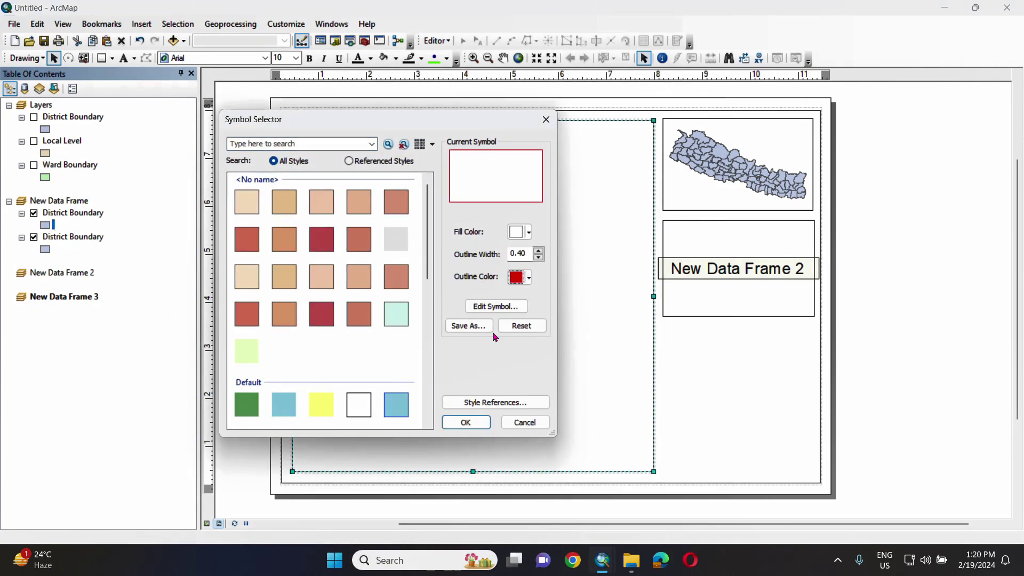
{"action": "left_click", "coordinate": [538, 255]}
{"action": "left_click", "coordinate": [541, 254]}
{"action": "left_click", "coordinate": [465, 422]}
Give the lower District Boundary layer in New Data Frame an olive green fill and a black outline
{"action": "left_click", "coordinate": [46, 249]}
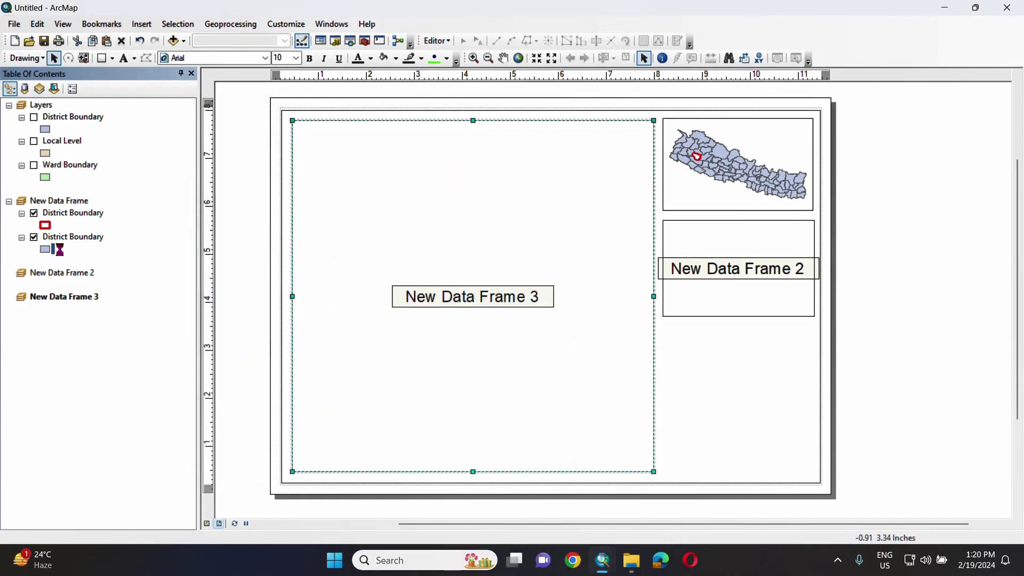
{"action": "left_click", "coordinate": [527, 233]}
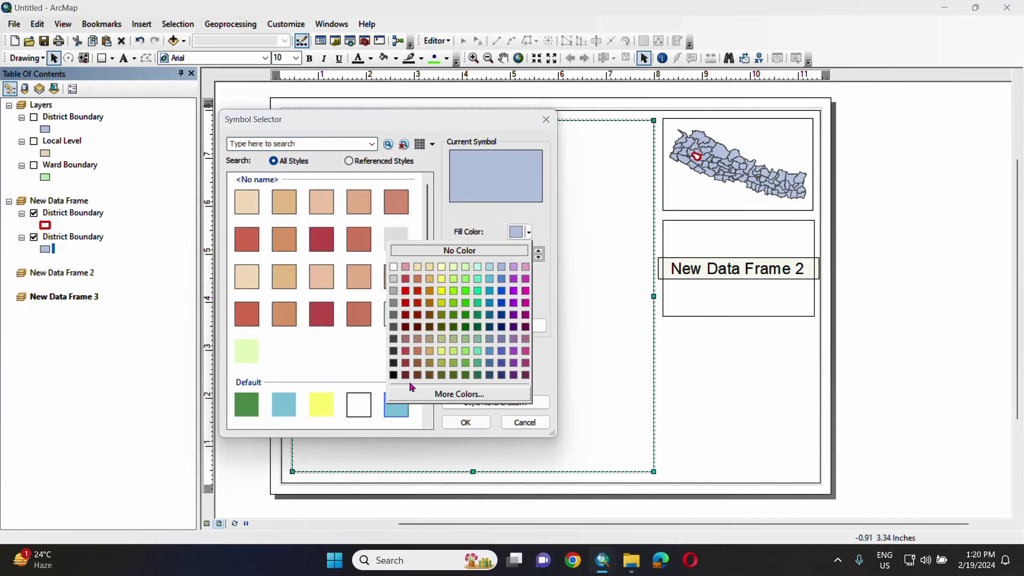
{"action": "left_click", "coordinate": [445, 366]}
{"action": "left_click", "coordinate": [514, 280]}
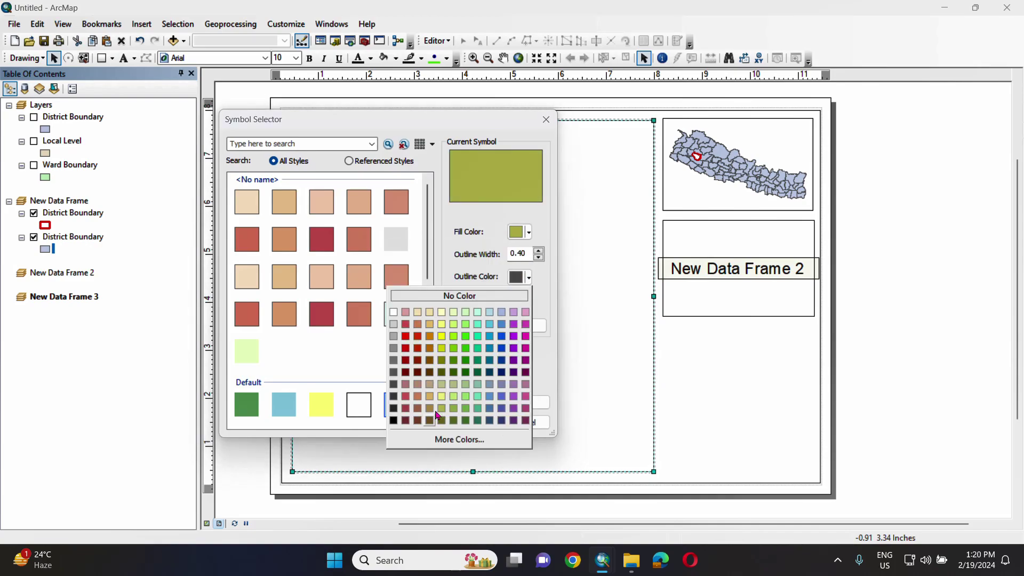
{"action": "left_click", "coordinate": [396, 427]}
{"action": "left_click", "coordinate": [476, 423]}
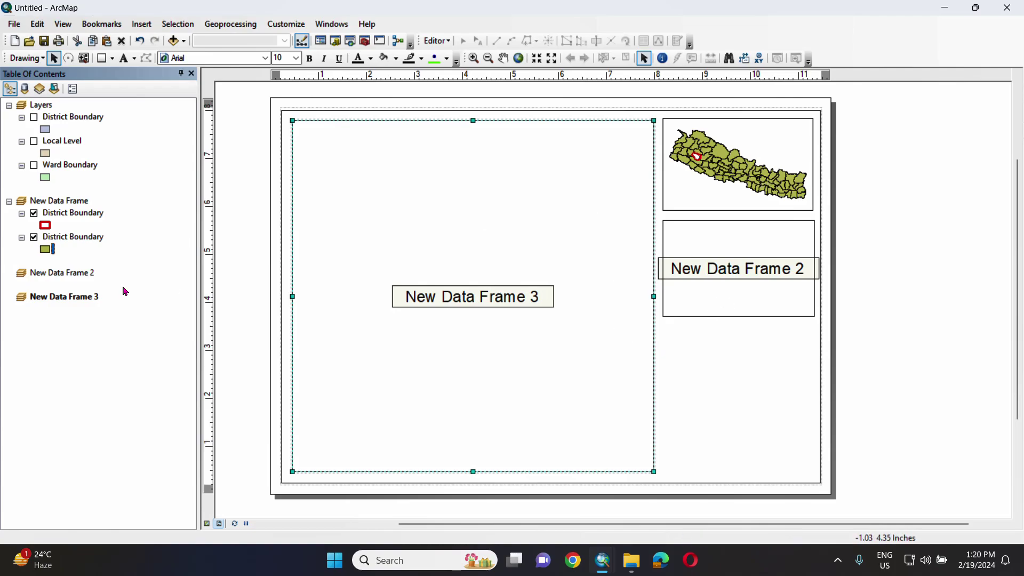
Copy the olive green District Boundary layer into New Data Frame 2 and rename the red-outlined one in New Data Frame as Dailekh
{"action": "left_click_drag", "start_coordinate": [68, 241], "coordinate": [64, 284]}
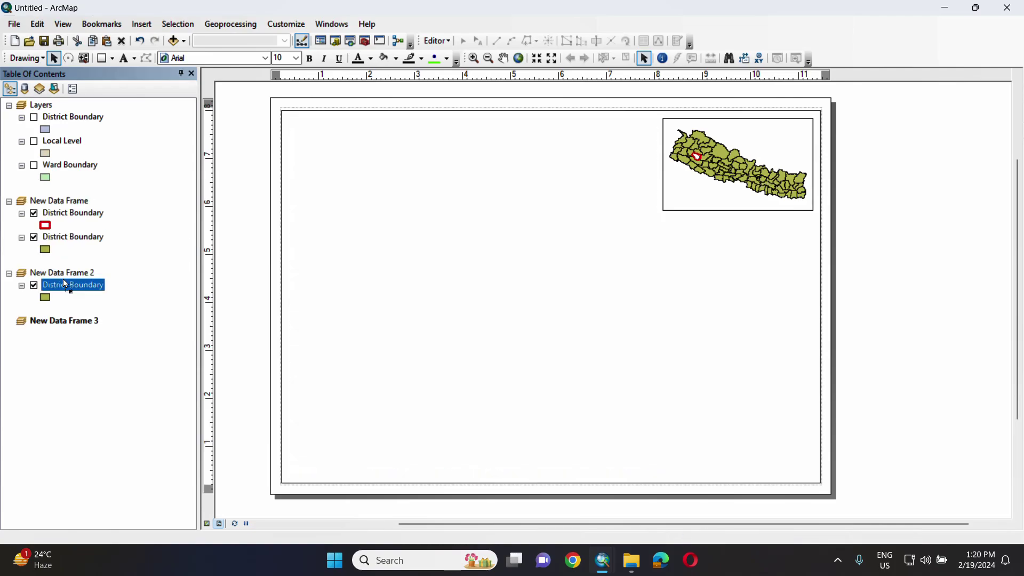
{"action": "left_click", "coordinate": [66, 214]}
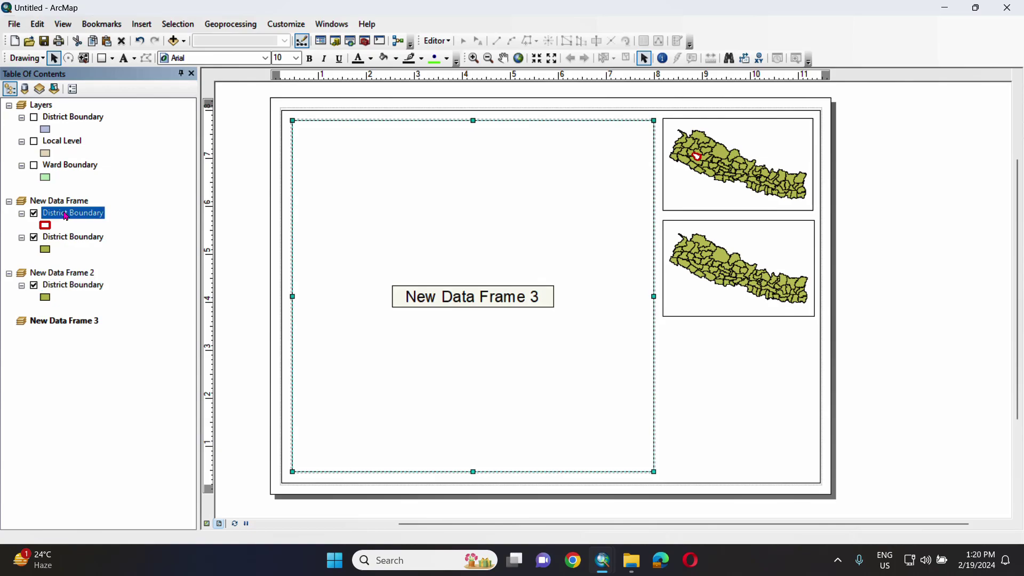
{"action": "left_click", "coordinate": [75, 214]}
{"action": "left_click", "coordinate": [108, 213]}
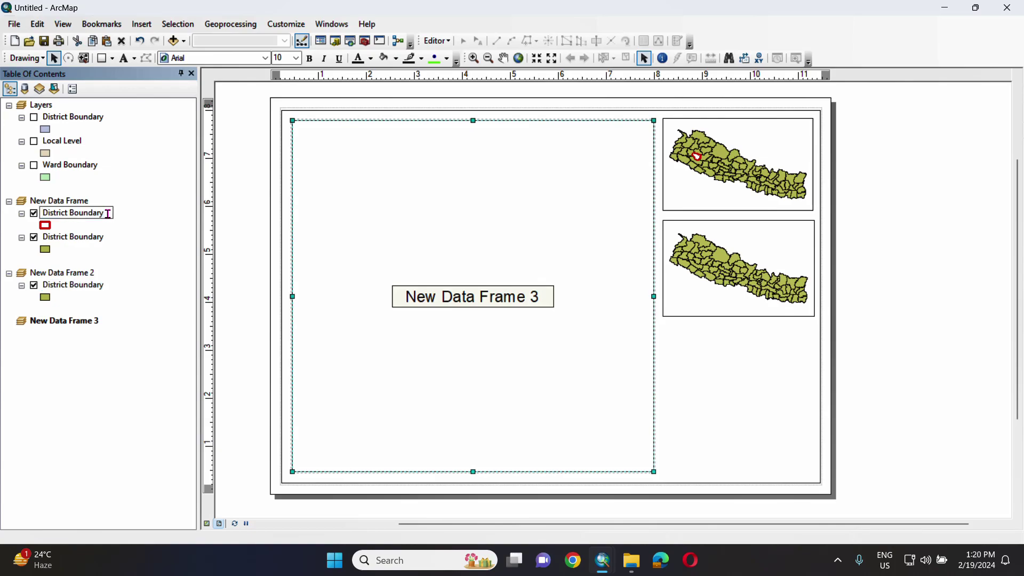
{"action": "key", "text": "BackSpace"}
{"action": "key", "text": "BackSpace"}
{"action": "key", "text": "BackSpace"}
{"action": "key", "text": "BackSpace"}
{"action": "key", "text": "BackSpace"}
{"action": "key", "text": "BackSpace"}
{"action": "key", "text": "BackSpace"}
{"action": "key", "text": "BackSpace"}
{"action": "key", "text": "BackSpace"}
{"action": "key", "text": "BackSpace"}
{"action": "key", "text": "BackSpace"}
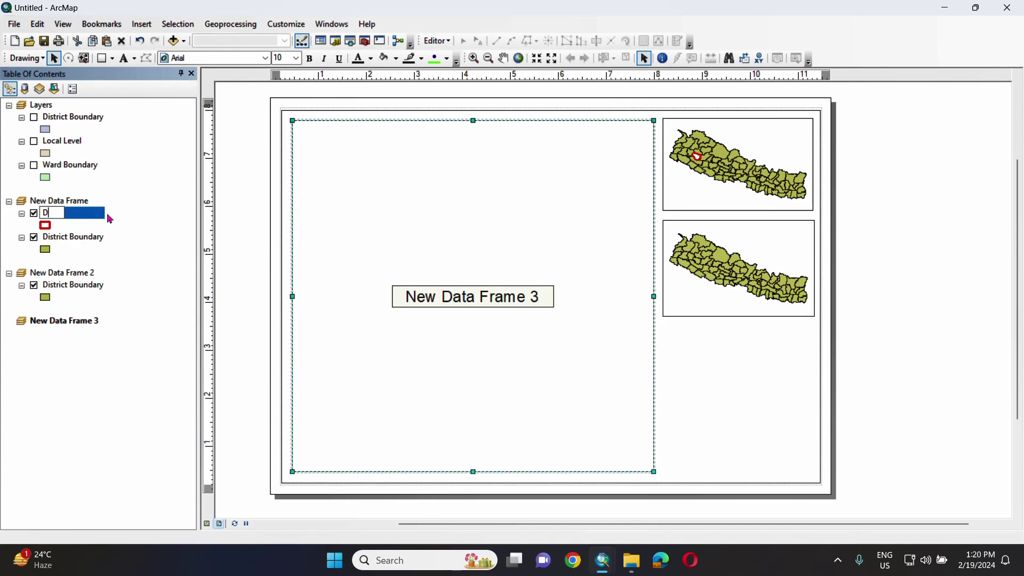
{"action": "type", "text": "ailekh"}
{"action": "key", "text": "Return"}
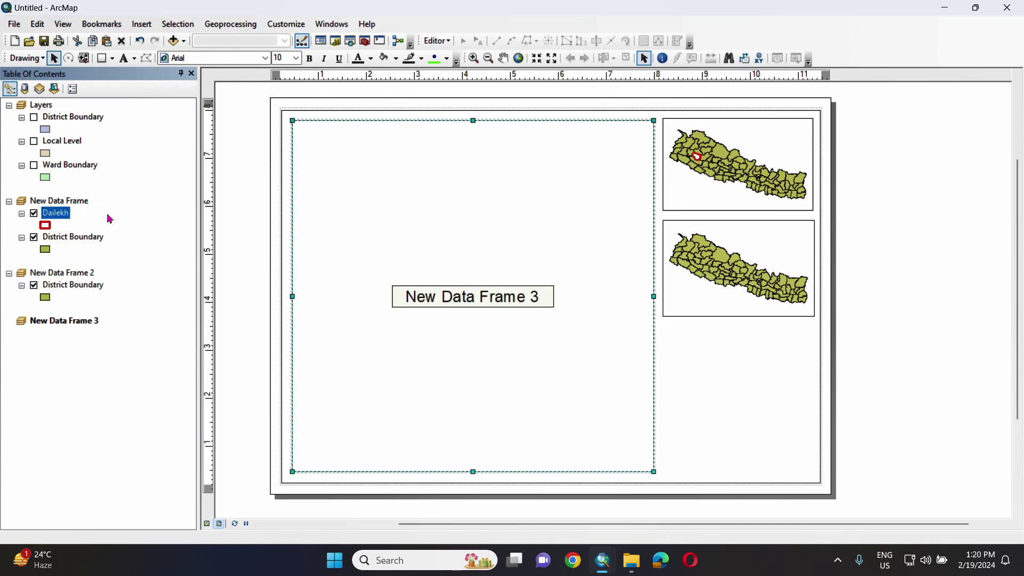
Rename the olive green District Boundary layer in New Data Frame as Nepal
{"action": "left_click", "coordinate": [68, 241]}
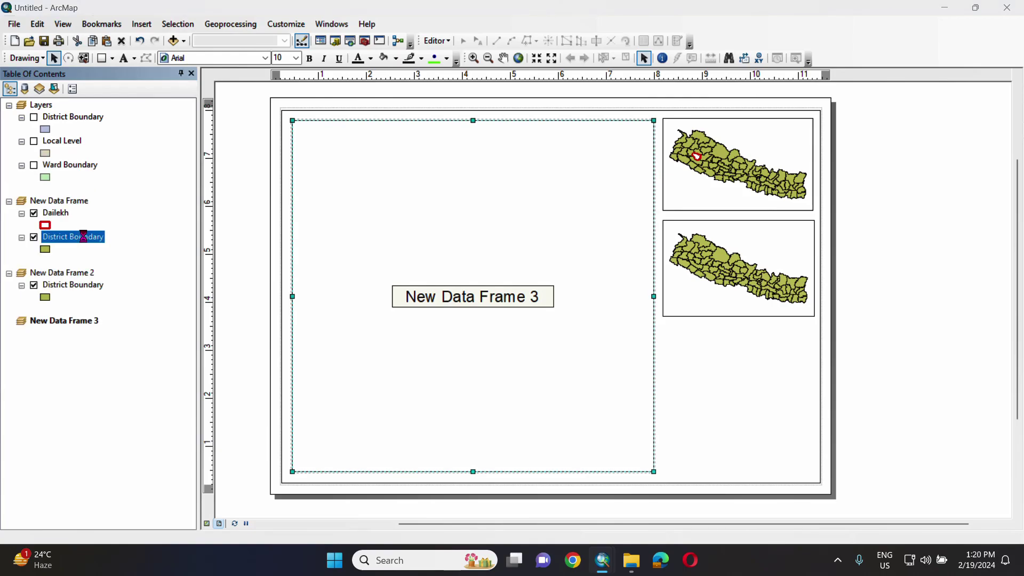
{"action": "double_click", "coordinate": [83, 236]}
{"action": "left_click", "coordinate": [308, 121]}
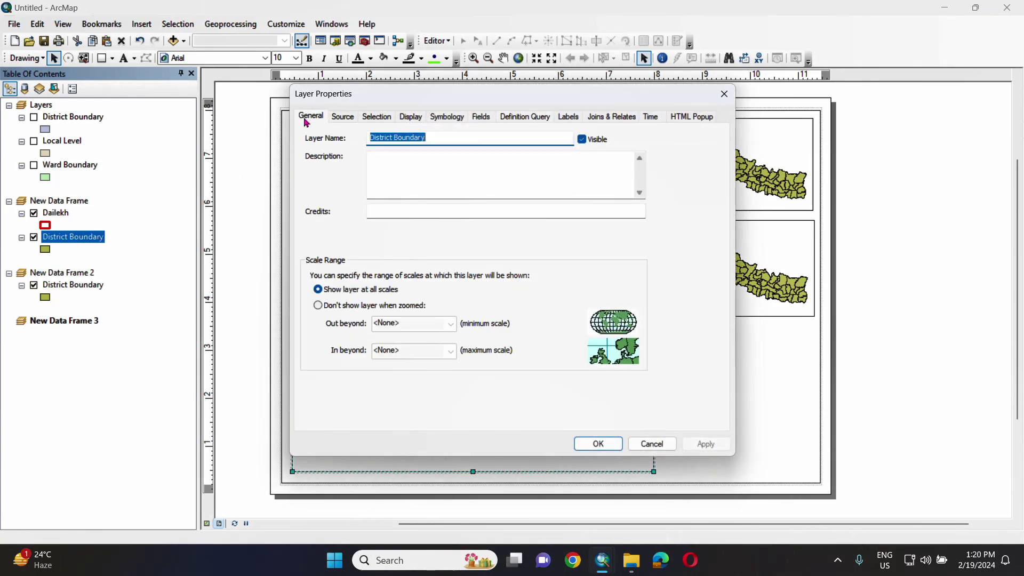
{"action": "type", "text": "Nepal"}
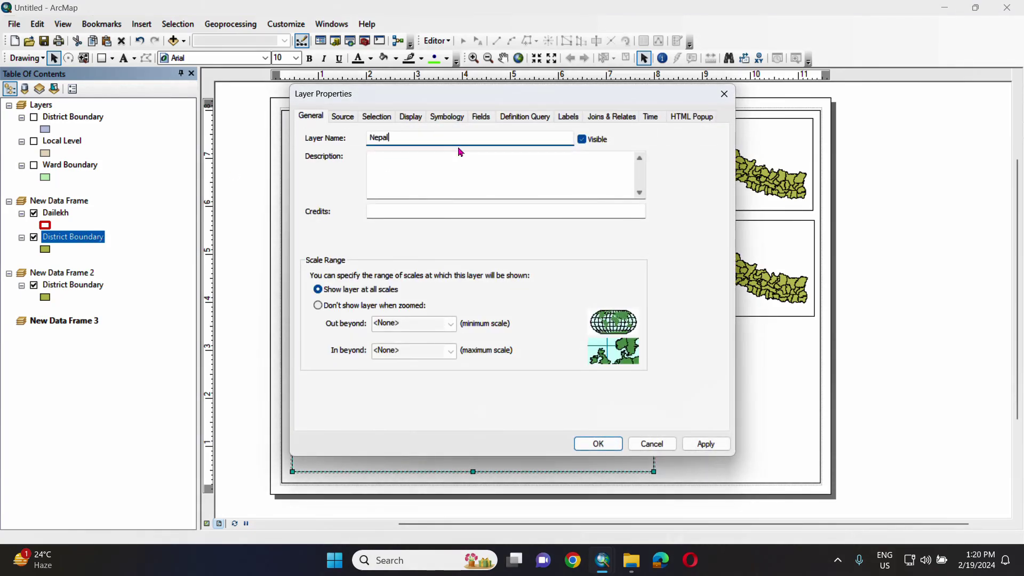
{"action": "left_click", "coordinate": [700, 443]}
{"action": "left_click", "coordinate": [597, 443]}
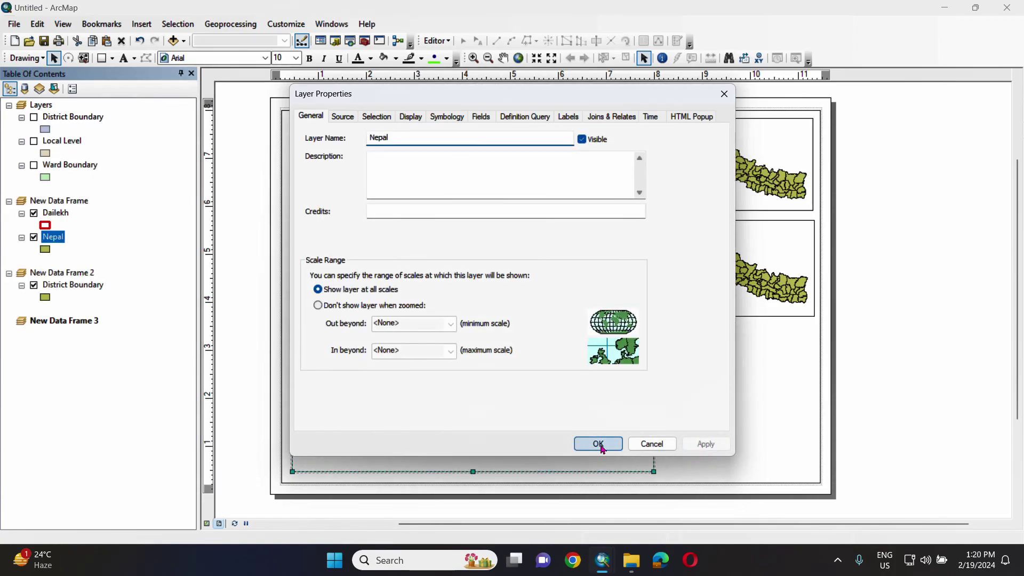
Rename the District Boundary layer in New Data Frame 2 as Nepal
{"action": "left_click", "coordinate": [59, 286]}
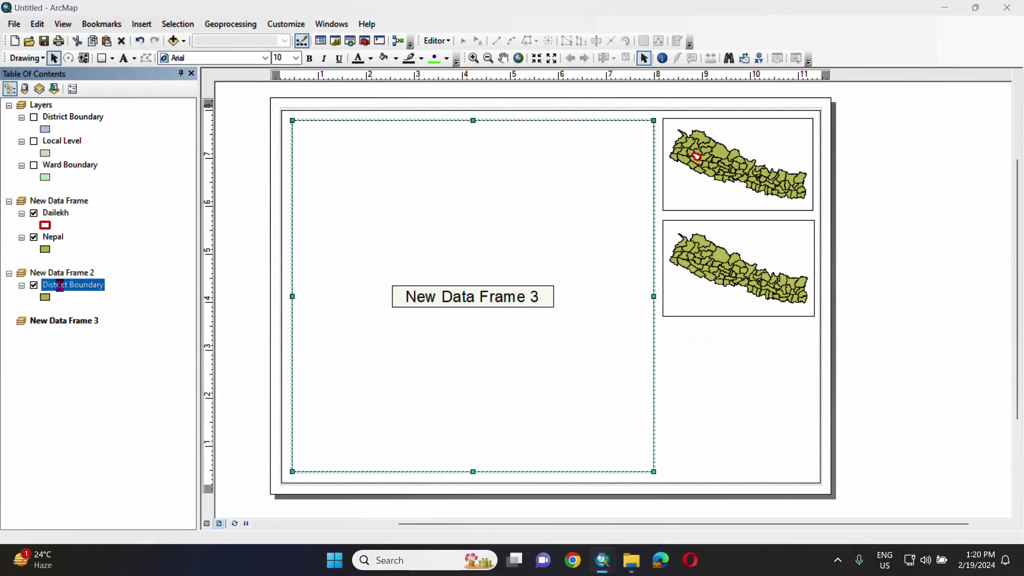
{"action": "double_click", "coordinate": [60, 286]}
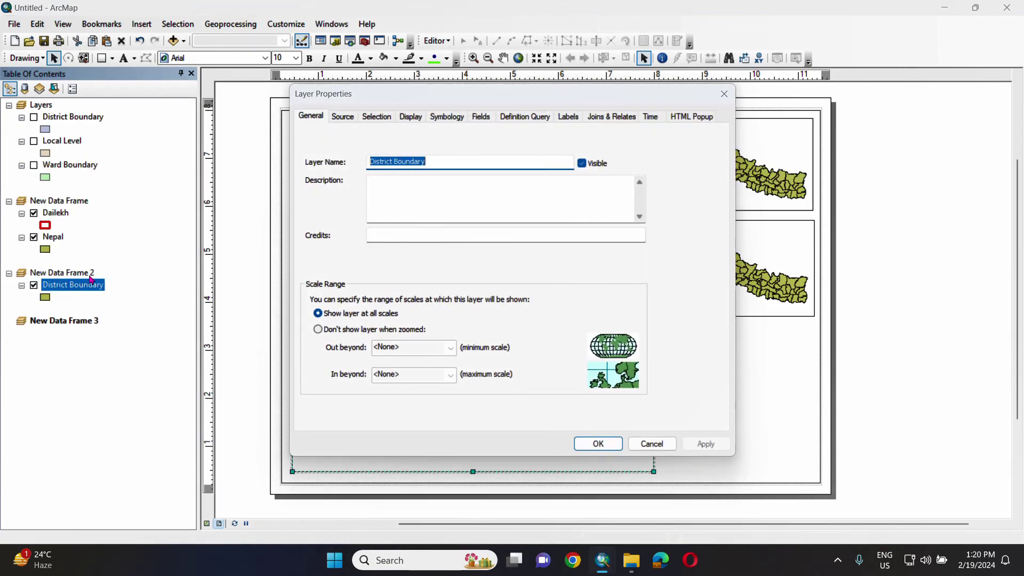
{"action": "type", "text": "Nepal"}
{"action": "key", "text": "Return"}
Copy the Dailekh layer and the Local Level layer into New Data Frame 2 and turn the Local Level copy on
{"action": "left_click_drag", "start_coordinate": [57, 216], "coordinate": [59, 286]}
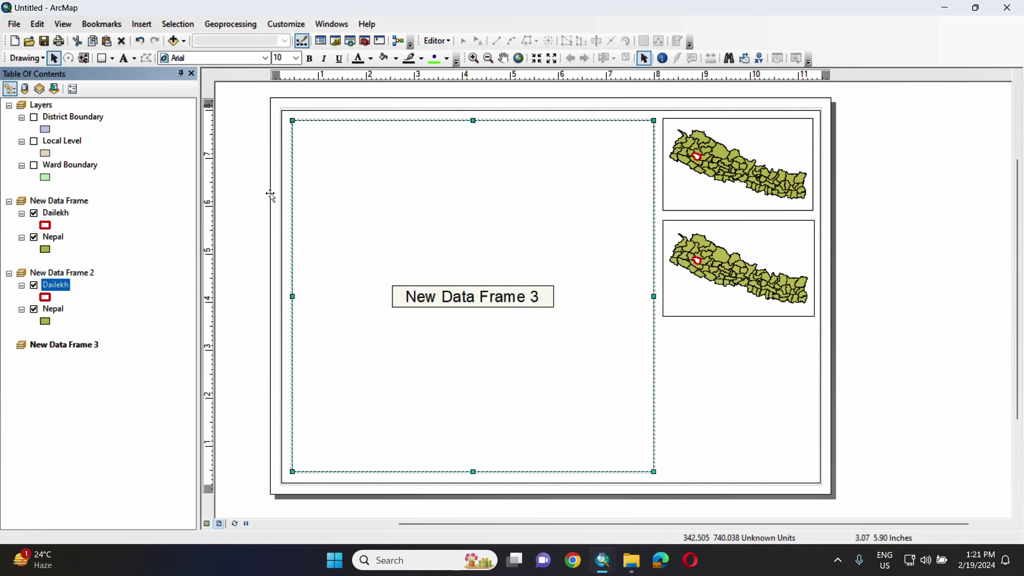
{"action": "left_click_drag", "start_coordinate": [59, 143], "coordinate": [46, 306]}
{"action": "left_click", "coordinate": [35, 286]}
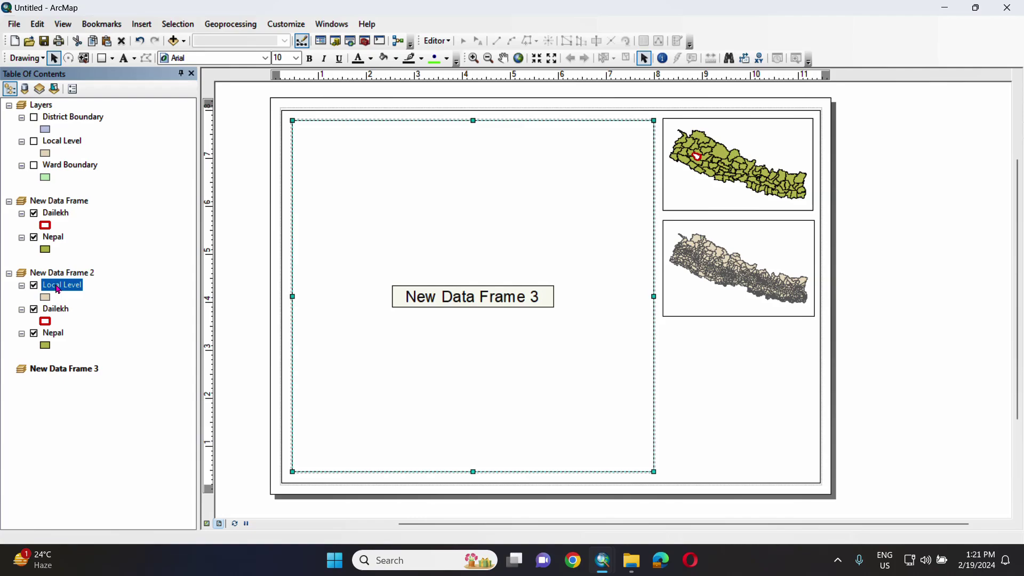
Apply the definition query "DISTRICT" = 'Dailekh' to the Local Level layer in New Data Frame 2
{"action": "right_click", "coordinate": [65, 291]}
{"action": "left_click", "coordinate": [701, 251]}
{"action": "left_click", "coordinate": [530, 119]}
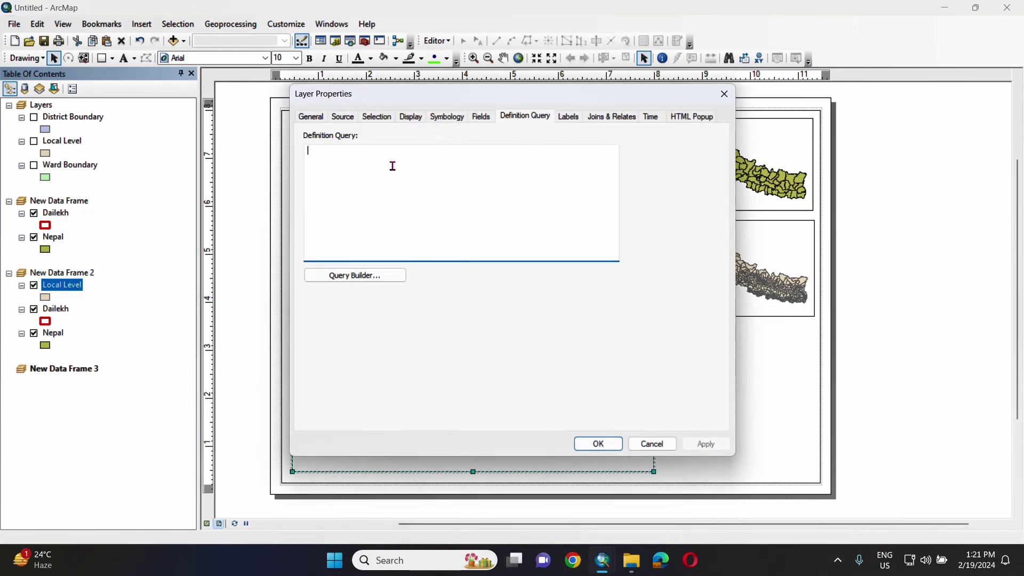
{"action": "left_click", "coordinate": [341, 278]}
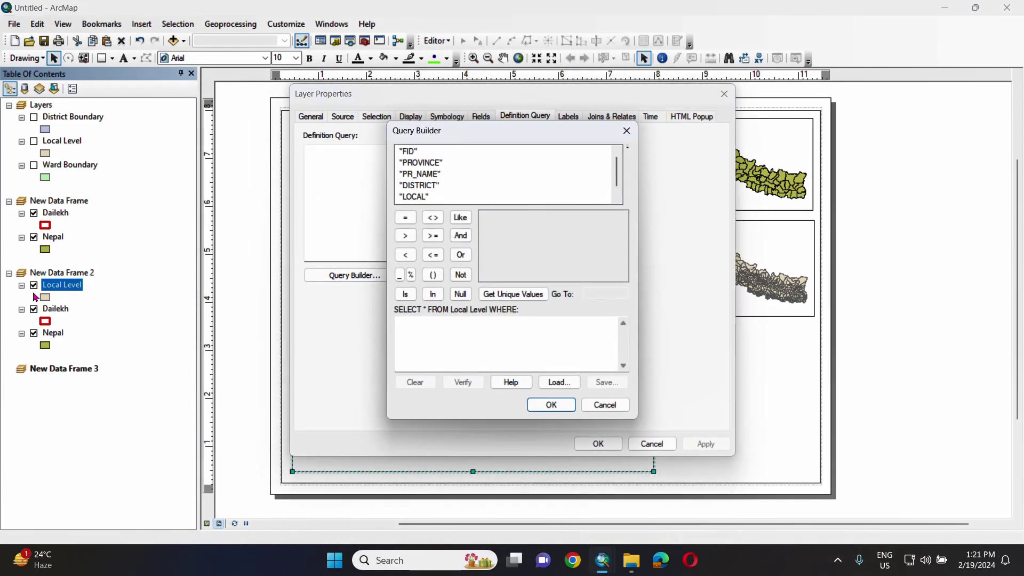
{"action": "double_click", "coordinate": [419, 186]}
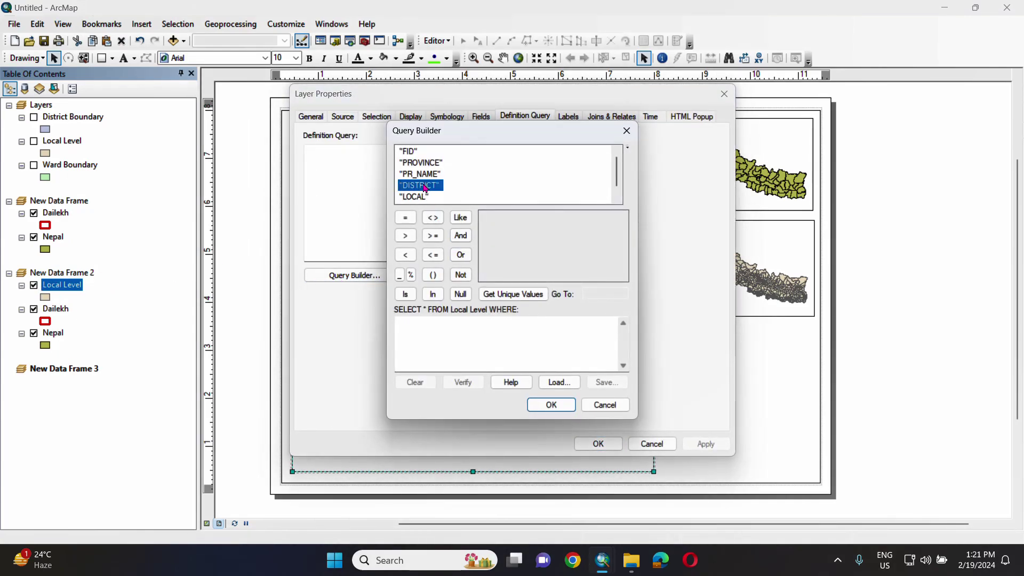
{"action": "left_click", "coordinate": [415, 218]}
{"action": "left_click", "coordinate": [496, 294]}
{"action": "scroll", "coordinate": [509, 260], "scroll_direction": "down", "scroll_amount": 2}
{"action": "scroll", "coordinate": [509, 261], "scroll_direction": "down", "scroll_amount": 2}
{"action": "double_click", "coordinate": [496, 228]}
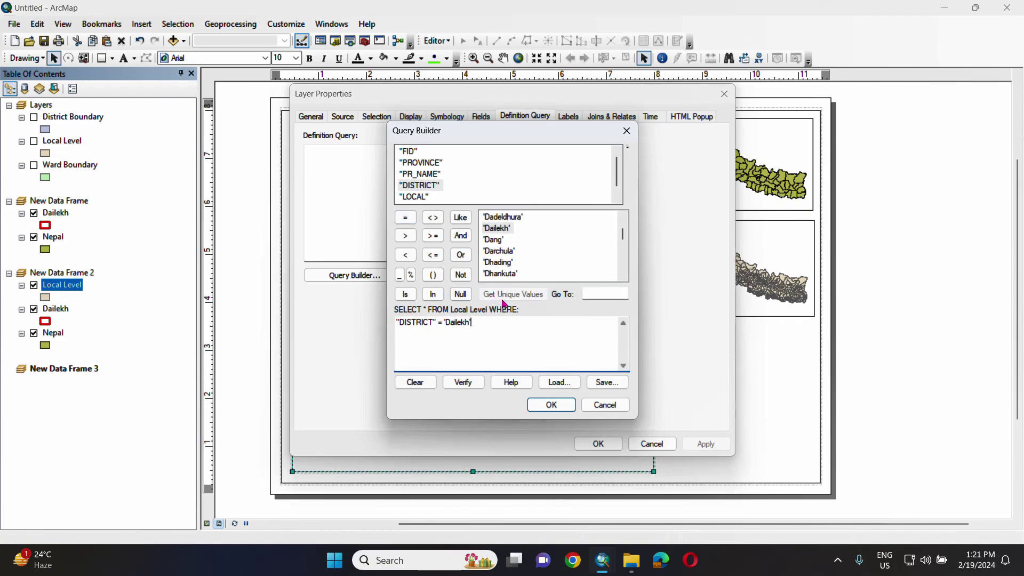
{"action": "left_click", "coordinate": [552, 405]}
{"action": "left_click", "coordinate": [706, 444]}
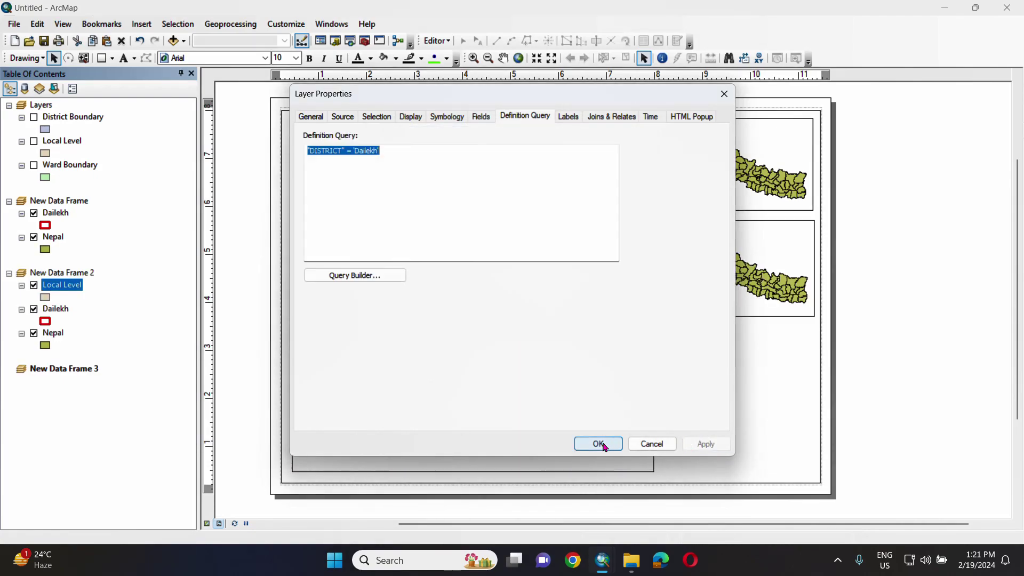
{"action": "left_click", "coordinate": [598, 444]}
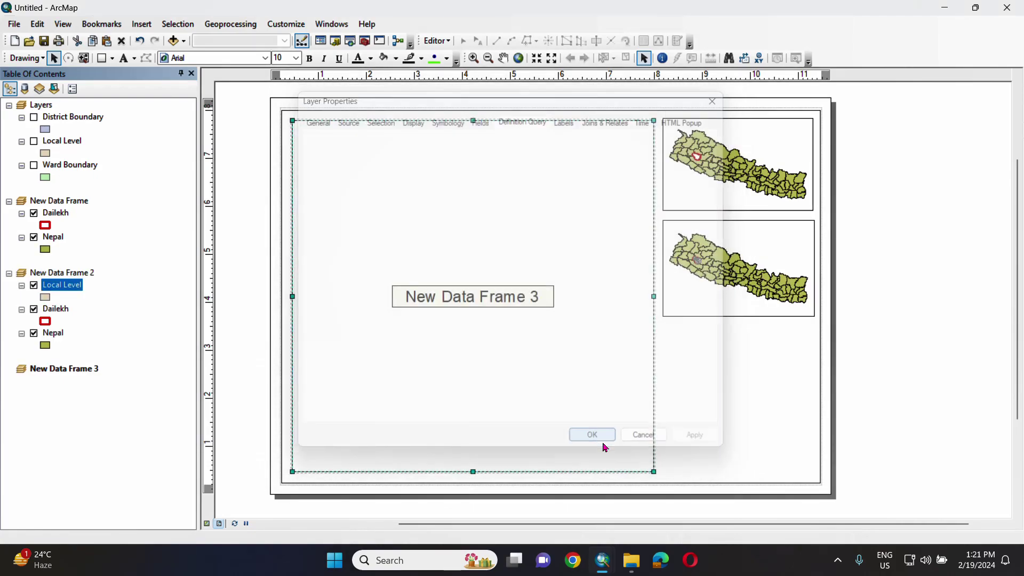
Give the Local Level layer in New Data Frame 2 a white fill and place the Dailekh layer above it
{"action": "left_click", "coordinate": [45, 297]}
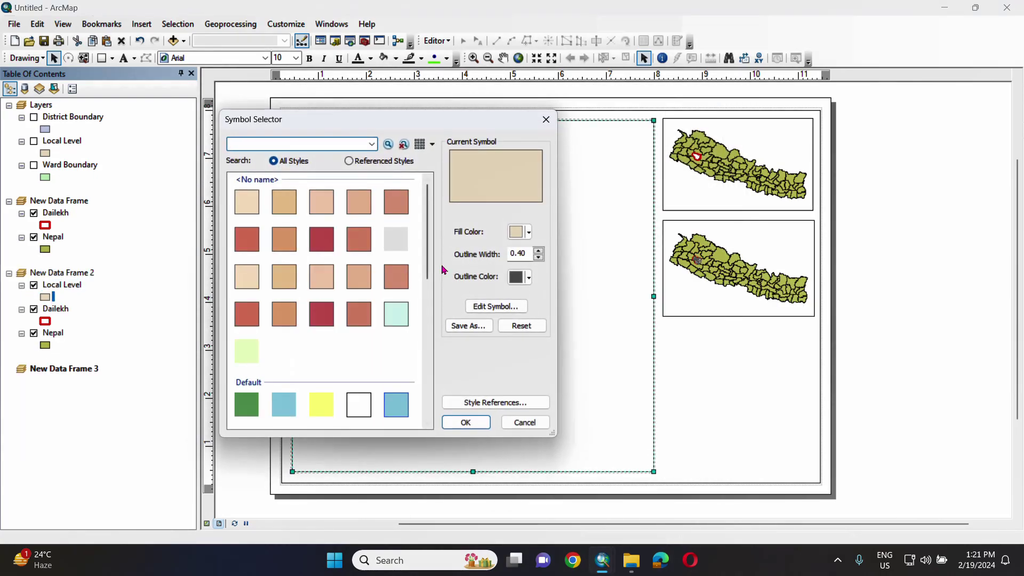
{"action": "left_click", "coordinate": [466, 423]}
{"action": "left_click_drag", "start_coordinate": [60, 315], "coordinate": [48, 285]}
Set the fill of the Dailekh layer in New Data Frame 2 to No Color
{"action": "left_click", "coordinate": [45, 299]}
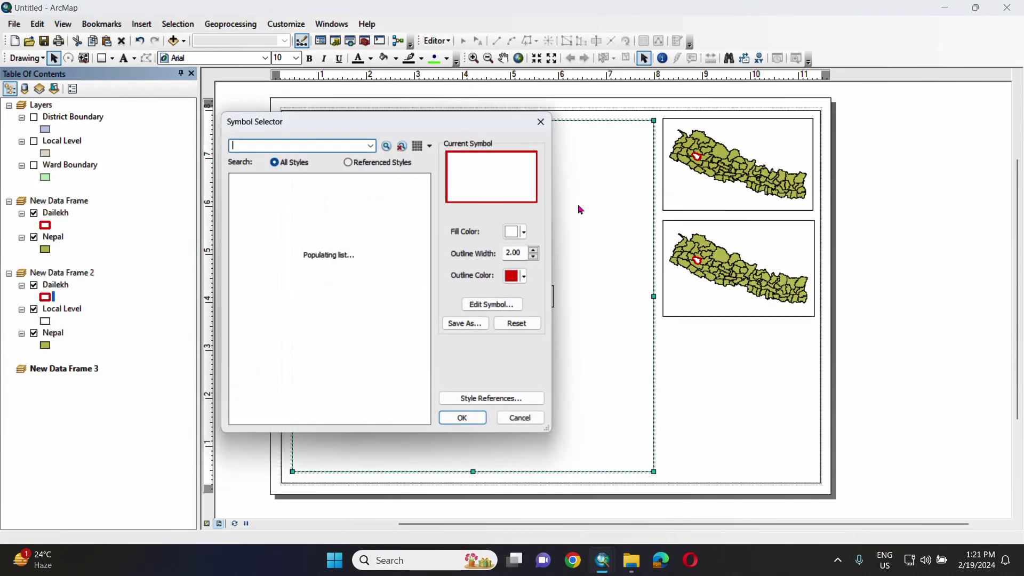
{"action": "left_click", "coordinate": [527, 232]}
{"action": "left_click", "coordinate": [459, 250]}
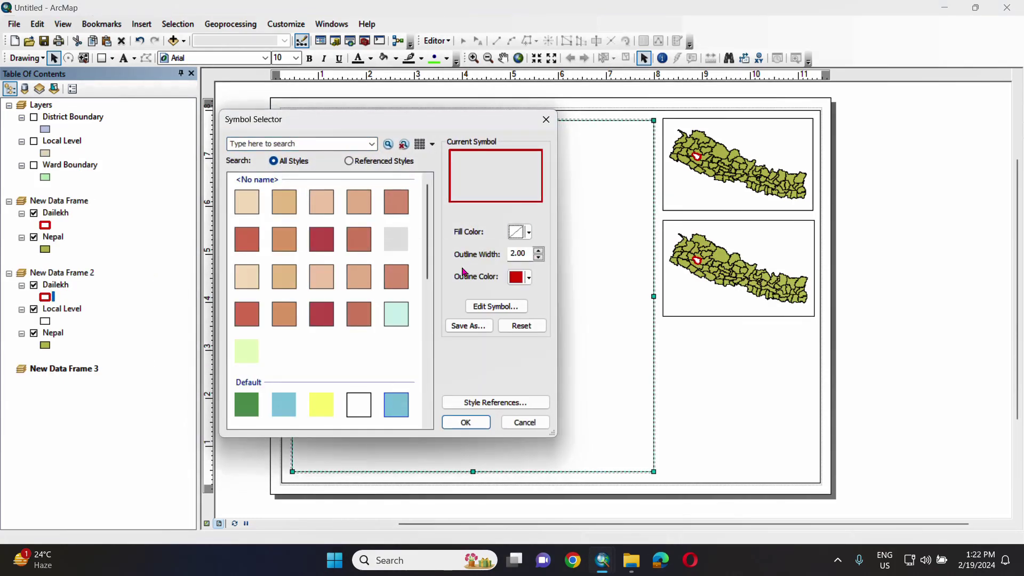
{"action": "left_click", "coordinate": [477, 423]}
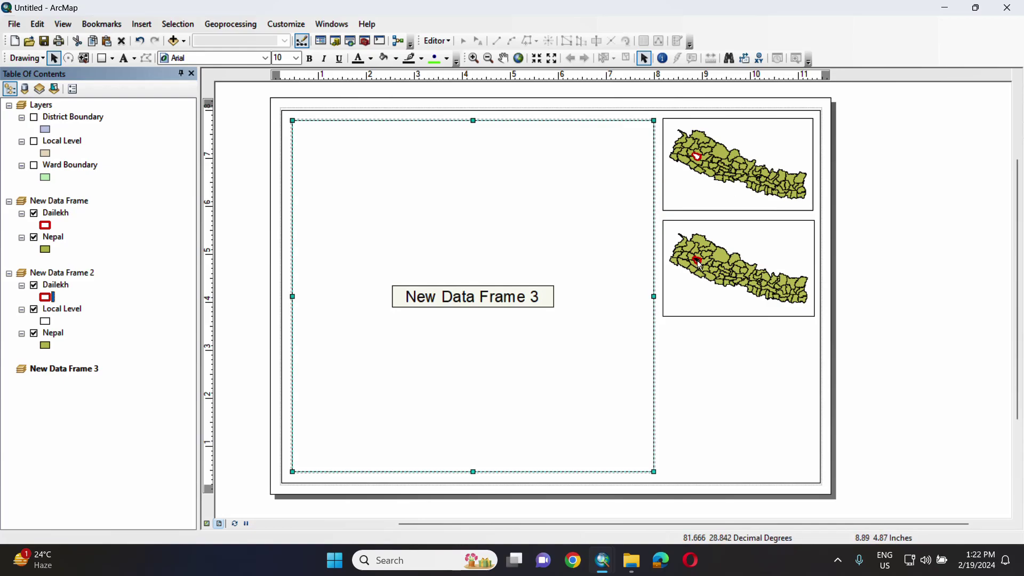
Zoom New Data Frame 2 to the Dailekh layer and extend the frame's lower edge slightly downward on the page
{"action": "right_click", "coordinate": [55, 288]}
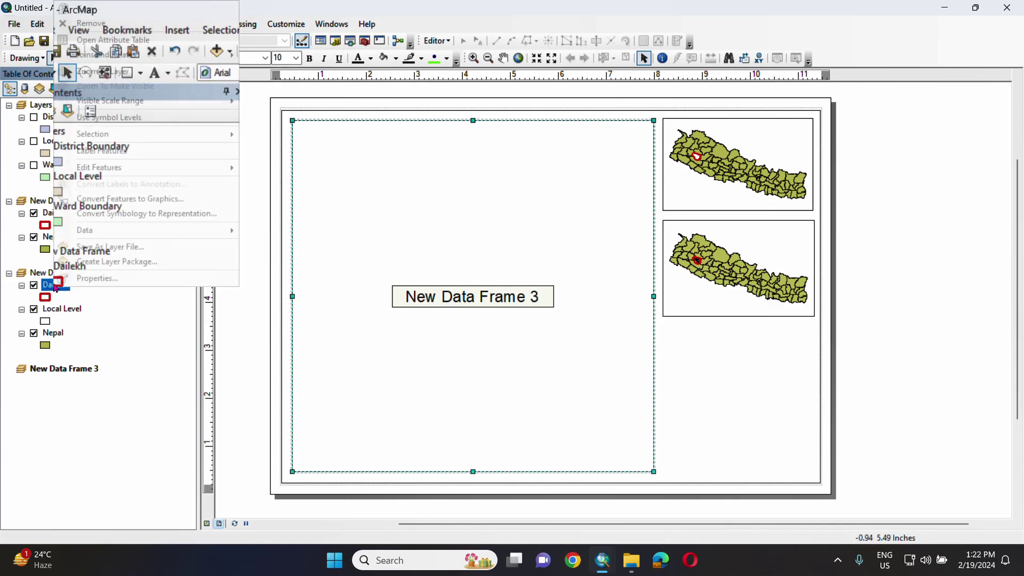
{"action": "left_click", "coordinate": [86, 75]}
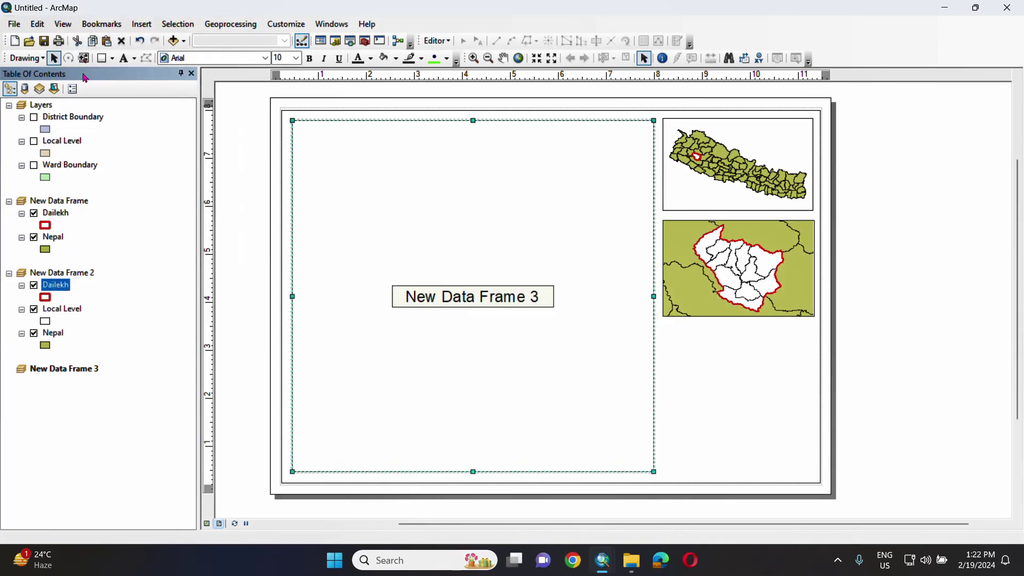
{"action": "left_click", "coordinate": [748, 281]}
{"action": "left_click_drag", "start_coordinate": [739, 319], "coordinate": [739, 336]}
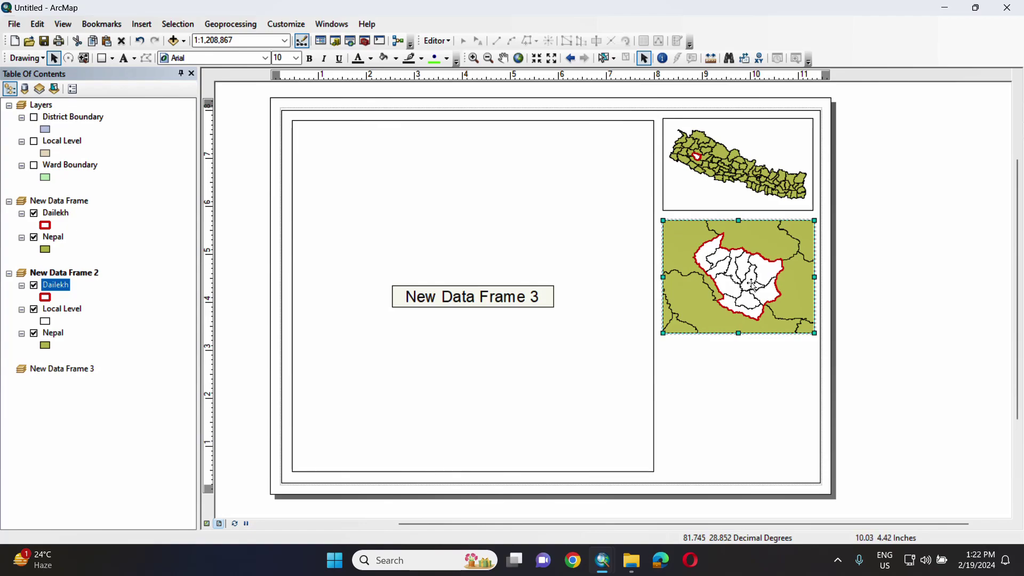
Add another visible copy of Local Level to New Data Frame 2 and apply the definition query "LOCAL" = 'Narayan' to it
{"action": "left_click_drag", "start_coordinate": [59, 150], "coordinate": [67, 278]}
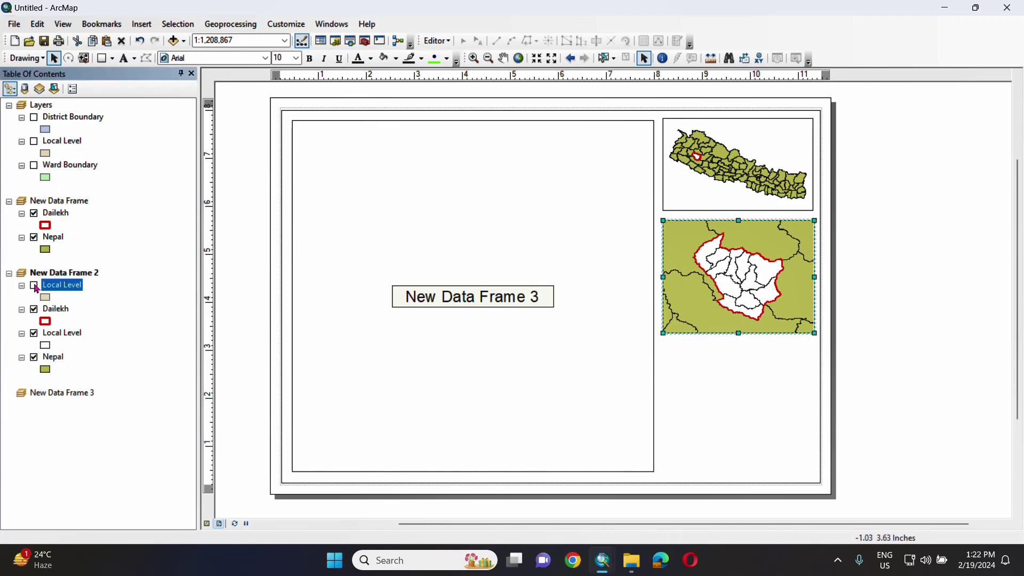
{"action": "left_click", "coordinate": [36, 287]}
{"action": "right_click", "coordinate": [51, 291]}
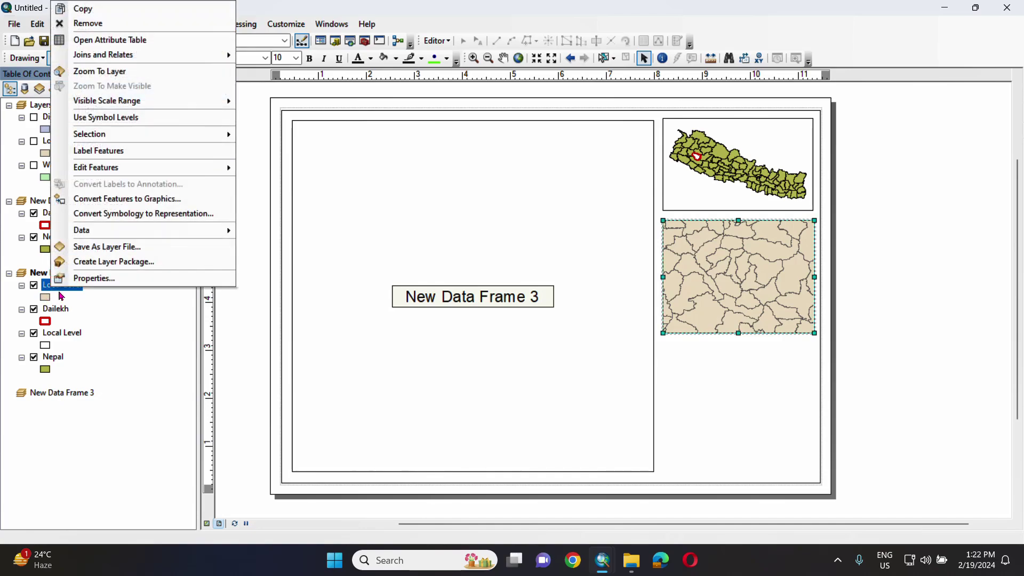
{"action": "left_click", "coordinate": [101, 279]}
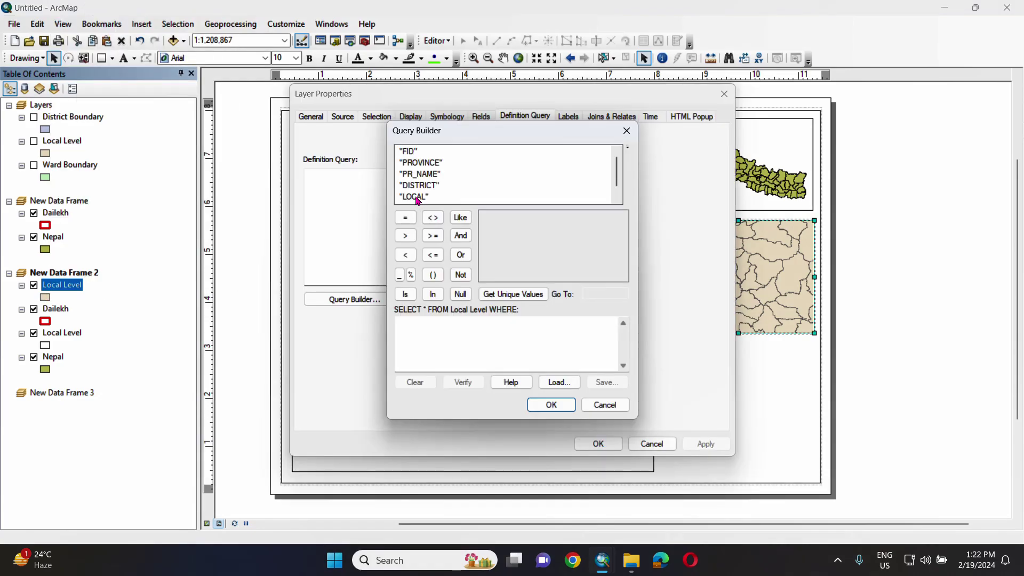
{"action": "double_click", "coordinate": [418, 196]}
{"action": "left_click", "coordinate": [405, 217]}
{"action": "left_click", "coordinate": [535, 295]}
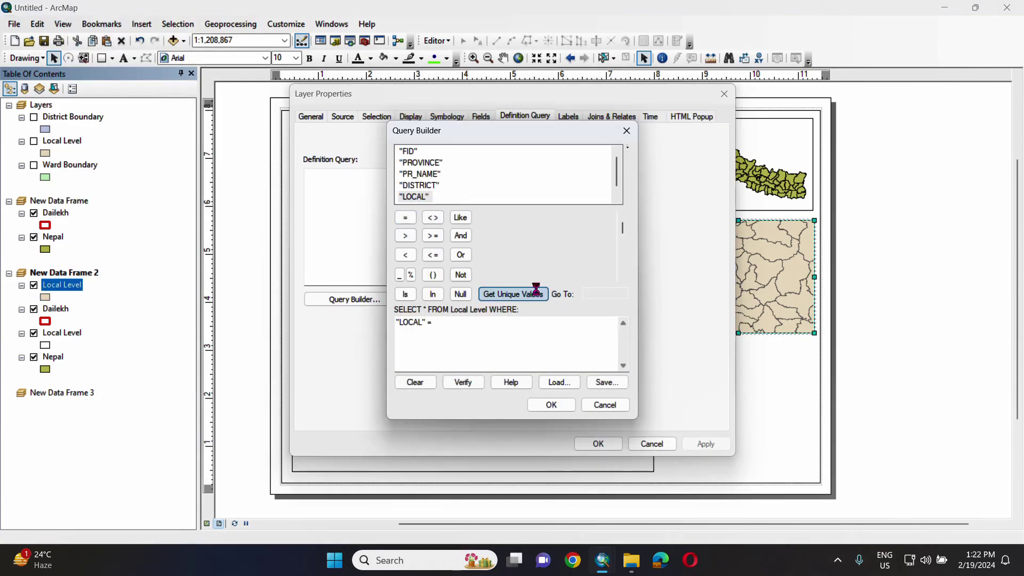
{"action": "double_click", "coordinate": [539, 256]}
{"action": "left_click", "coordinate": [560, 406]}
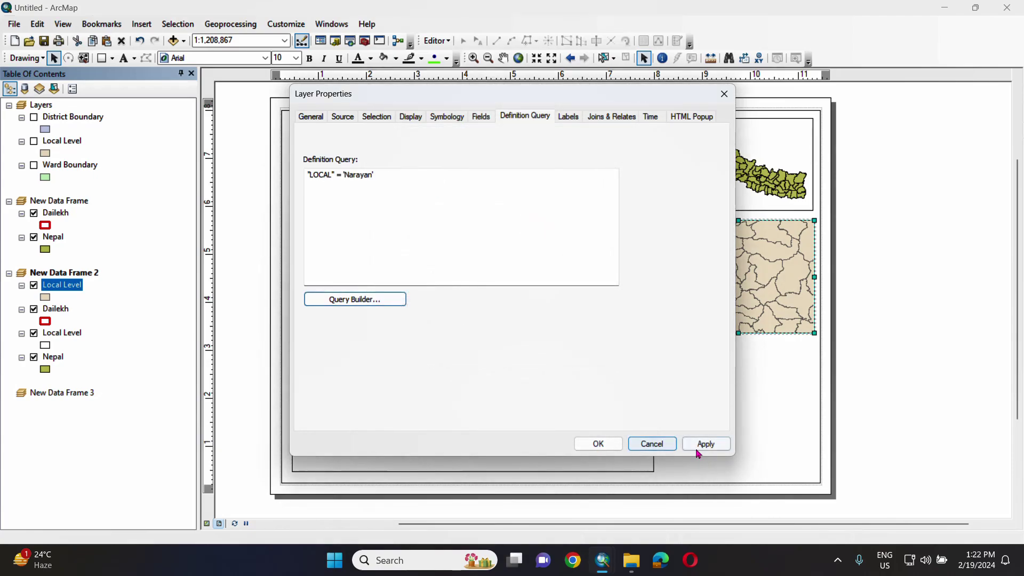
{"action": "left_click", "coordinate": [701, 449]}
{"action": "left_click", "coordinate": [608, 443]}
Give the Narayan-filtered Local Level layer in New Data Frame 2 an orange-brown fill and a black outline
{"action": "left_click", "coordinate": [46, 297]}
{"action": "left_click", "coordinate": [519, 232]}
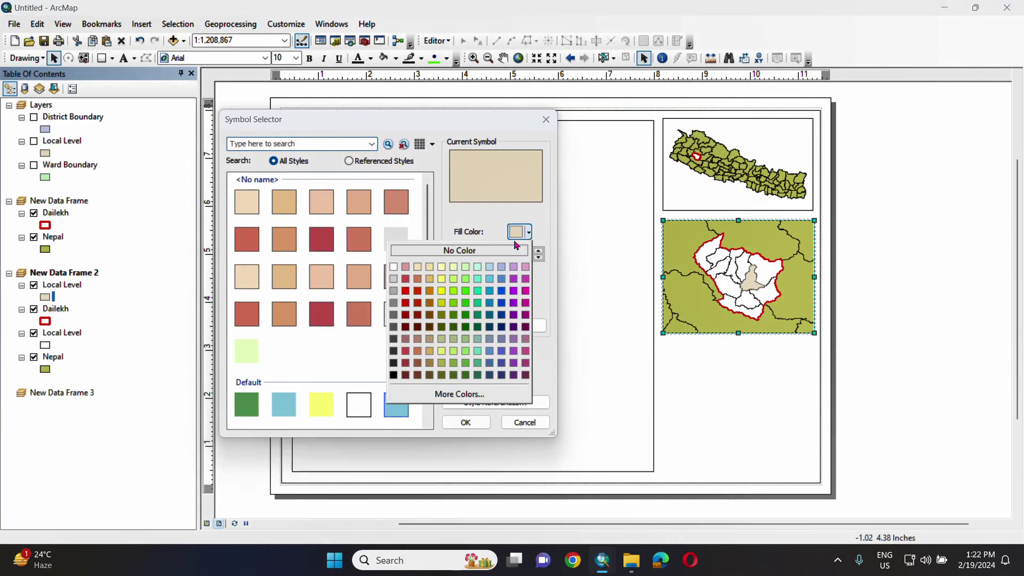
{"action": "left_click", "coordinate": [418, 314]}
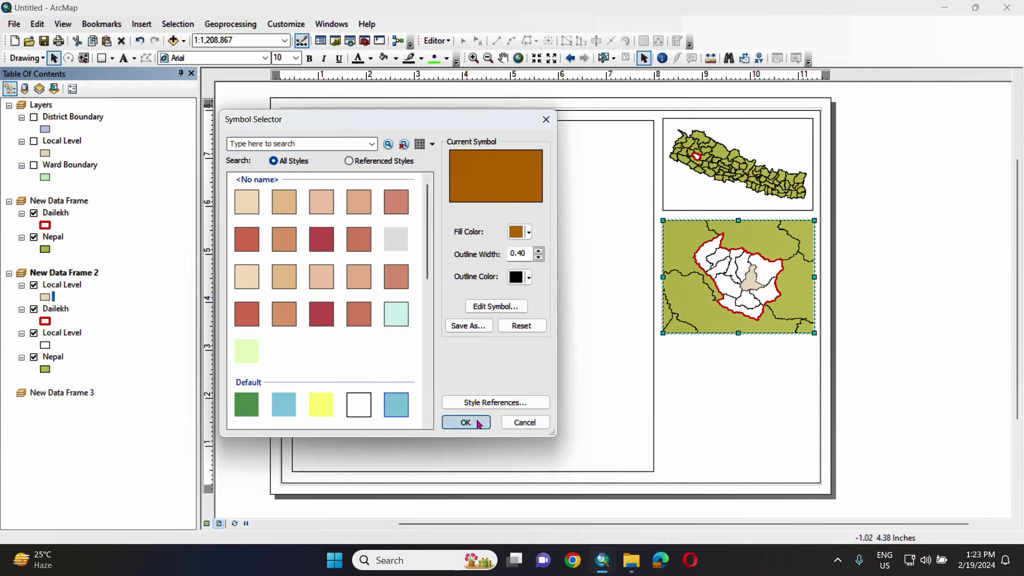
{"action": "left_click", "coordinate": [466, 422]}
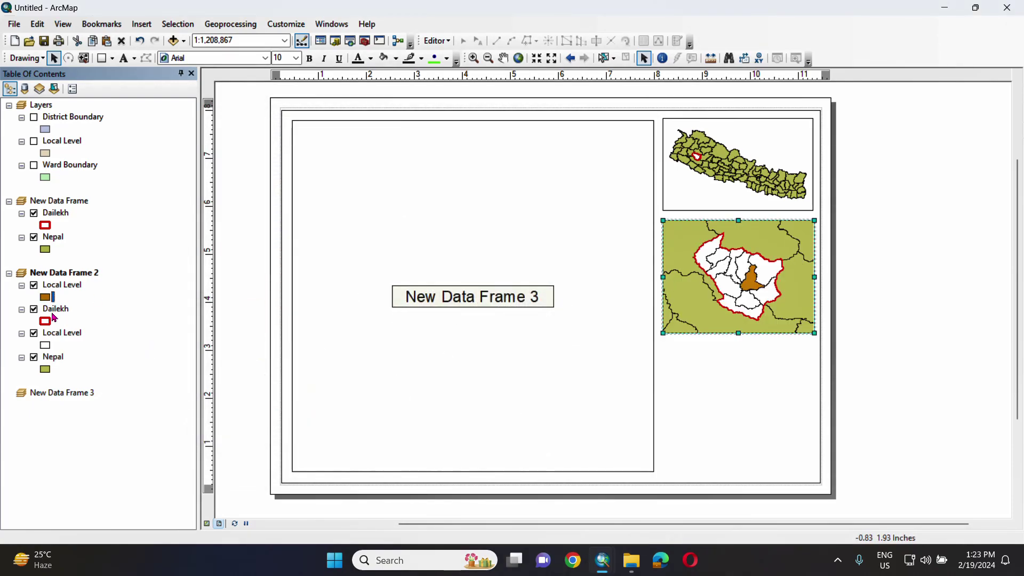
Copy the white Local Level layer from New Data Frame 2 into New Data Frame 3
{"action": "left_click_drag", "start_coordinate": [55, 338], "coordinate": [50, 400]}
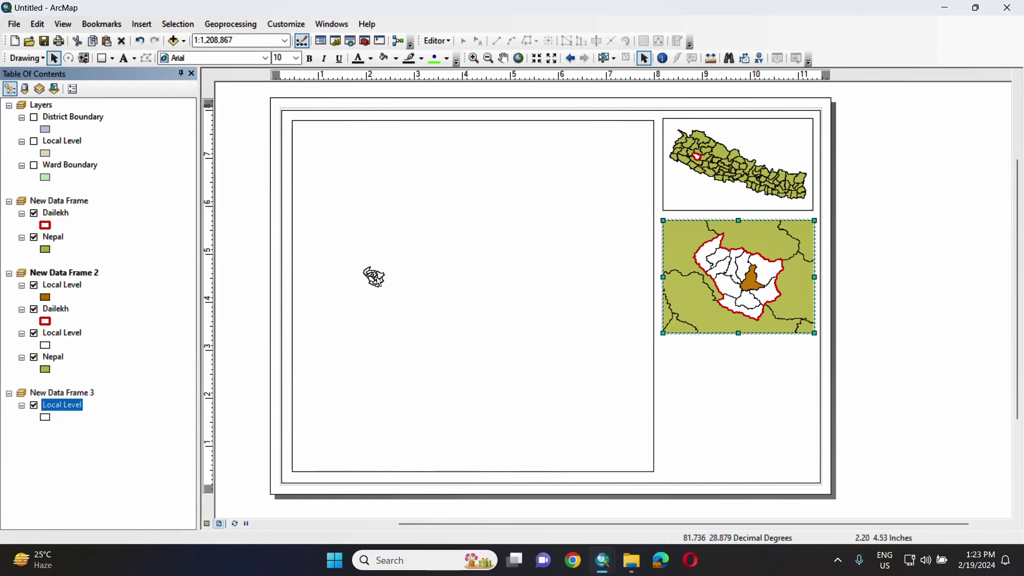
Rename the Narayan-filtered Local Level layer in New Data Frame 2 as Narayan Municipality
{"action": "left_click", "coordinate": [61, 288]}
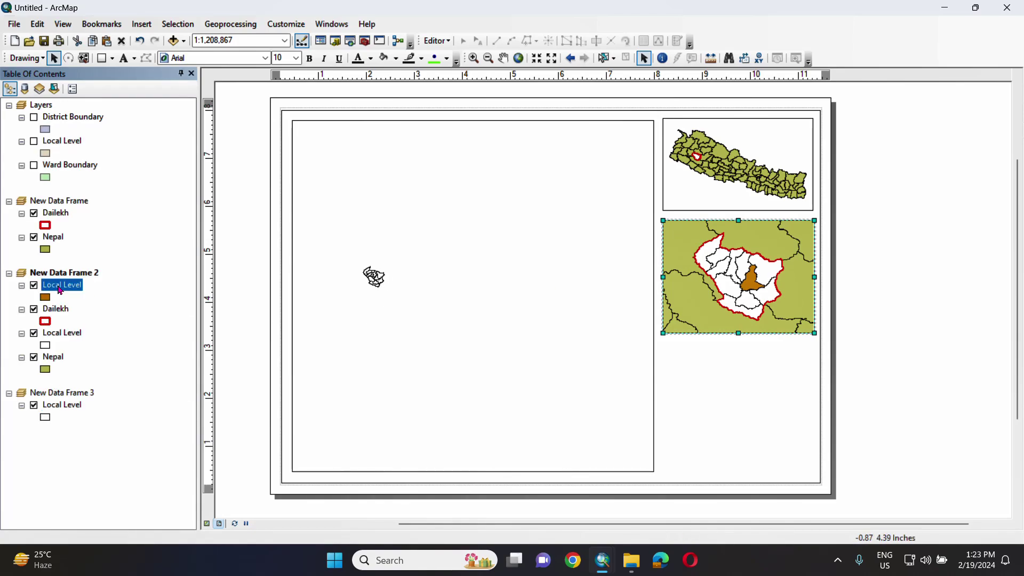
{"action": "left_click", "coordinate": [60, 289]}
{"action": "key", "text": "BackSpace"}
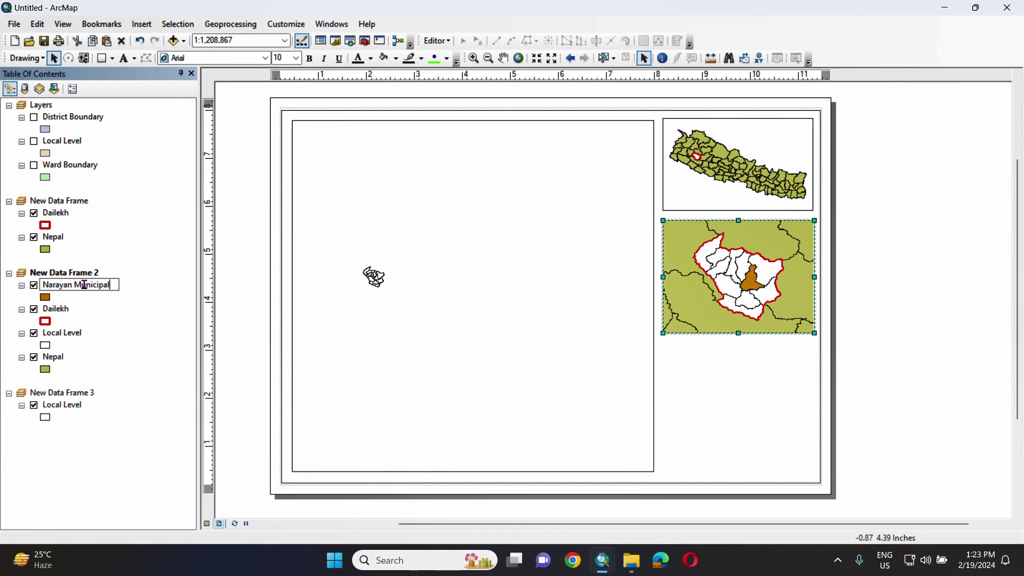
{"action": "key", "text": "Return"}
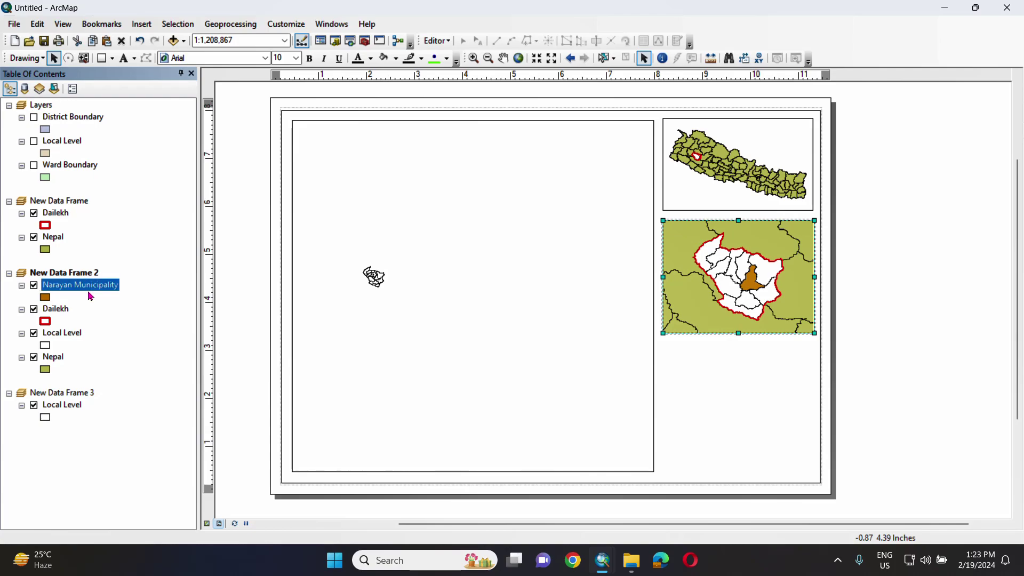
Copy the Narayan Municipality layer into New Data Frame 3 and zoom that frame to the layer
{"action": "left_click_drag", "start_coordinate": [84, 360], "coordinate": [84, 408]}
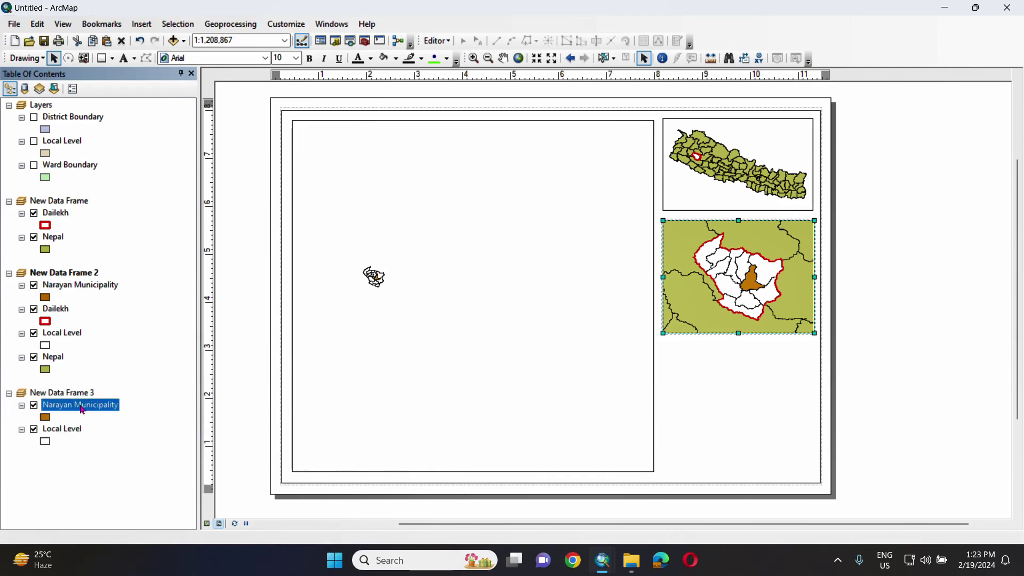
{"action": "right_click", "coordinate": [83, 409]}
{"action": "left_click", "coordinate": [125, 187]}
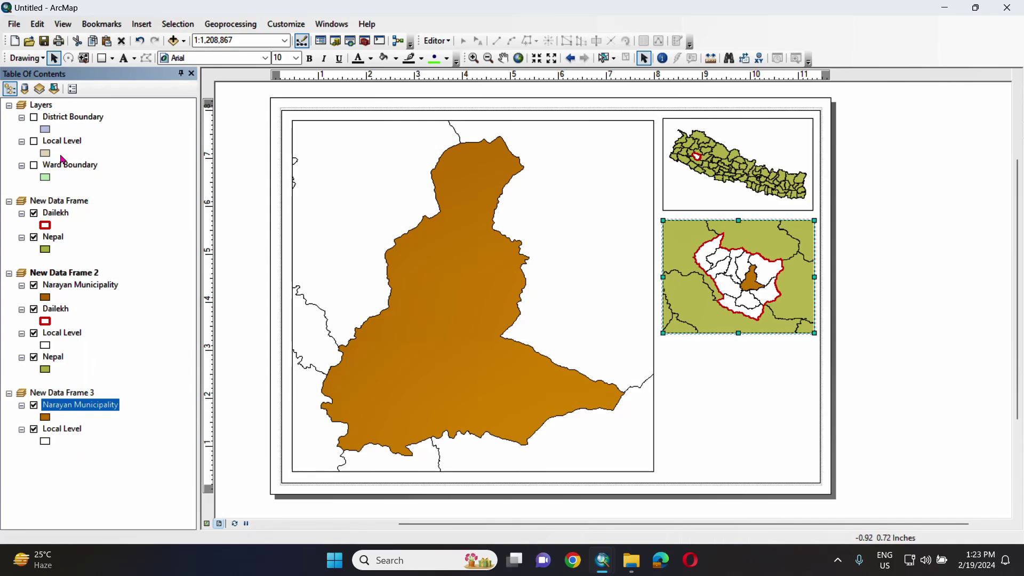
Add a visible copy of Ward Boundary to New Data Frame 3 and apply the definition query "GaPa_NaPa" = 'Narayan' to it
{"action": "left_click_drag", "start_coordinate": [62, 169], "coordinate": [63, 403]}
{"action": "left_click", "coordinate": [35, 405]}
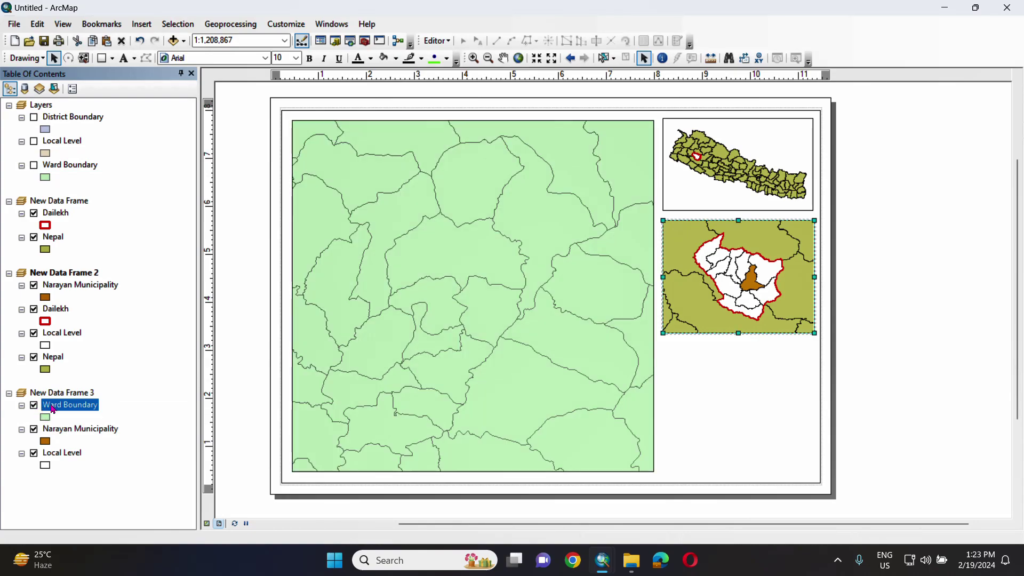
{"action": "right_click", "coordinate": [53, 405]}
{"action": "left_click", "coordinate": [89, 400]}
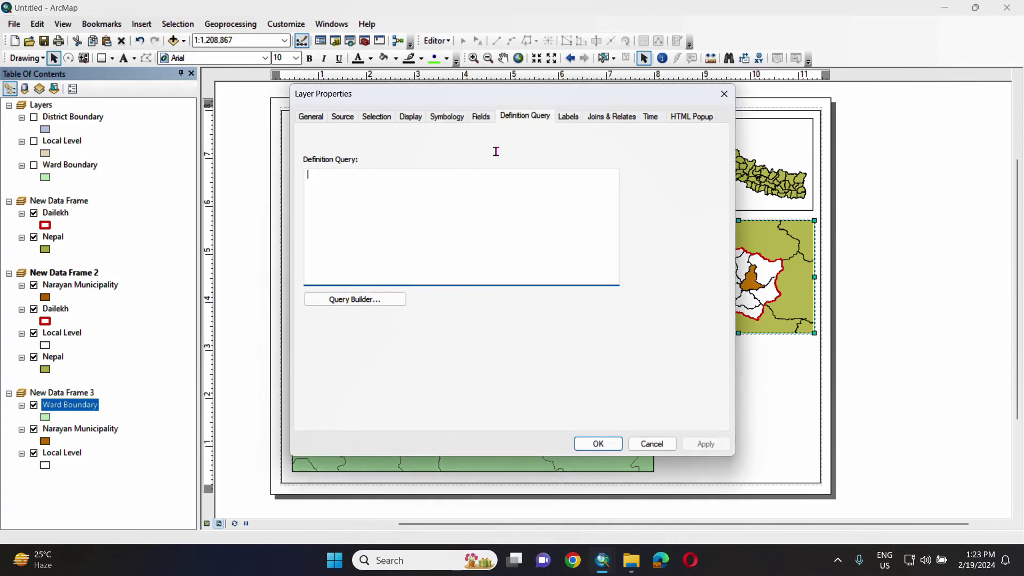
{"action": "left_click", "coordinate": [343, 299]}
{"action": "double_click", "coordinate": [417, 163]}
{"action": "left_click", "coordinate": [405, 218]}
{"action": "left_click", "coordinate": [512, 294]}
{"action": "double_click", "coordinate": [510, 244]}
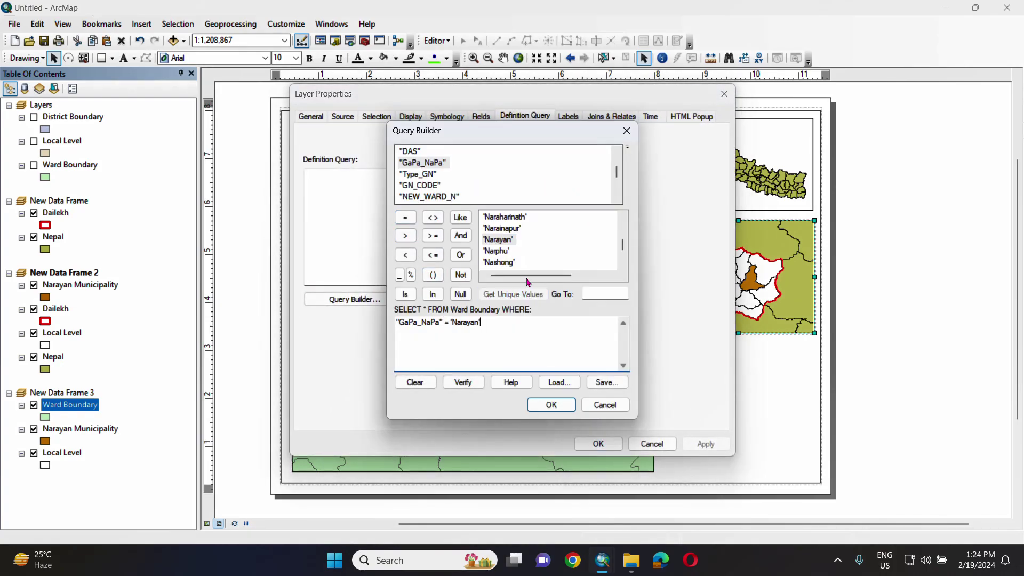
{"action": "left_click", "coordinate": [555, 405]}
{"action": "left_click", "coordinate": [688, 448]}
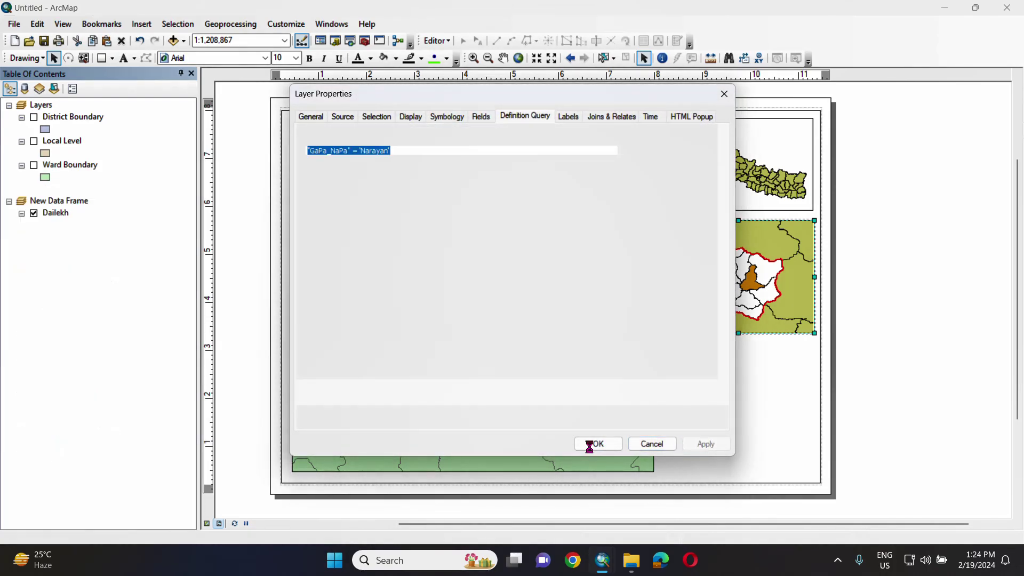
{"action": "left_click", "coordinate": [593, 444]}
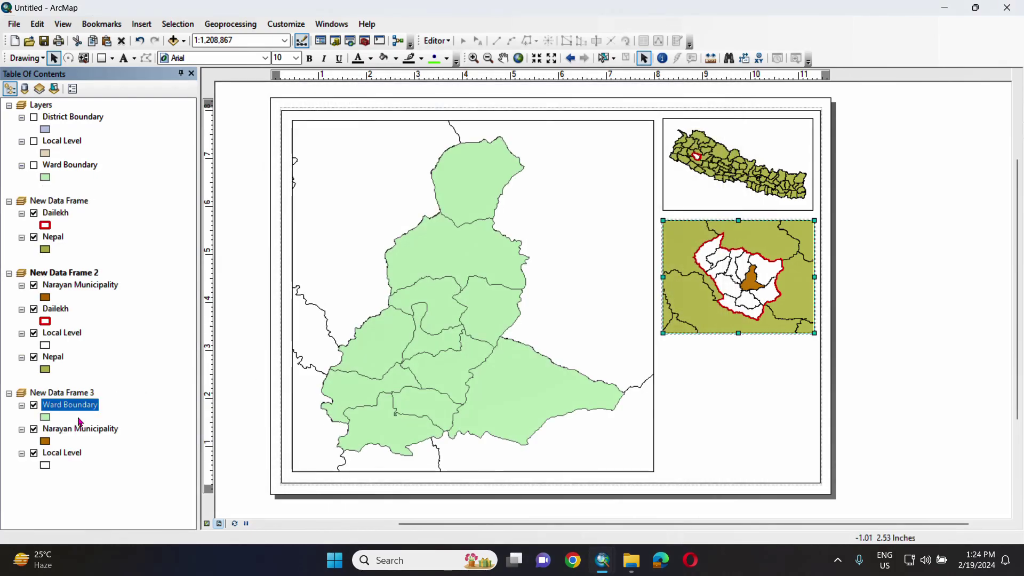
Give the Ward Boundary layer in New Data Frame 3 no fill and a thin black dashed outline
{"action": "left_click", "coordinate": [51, 419]}
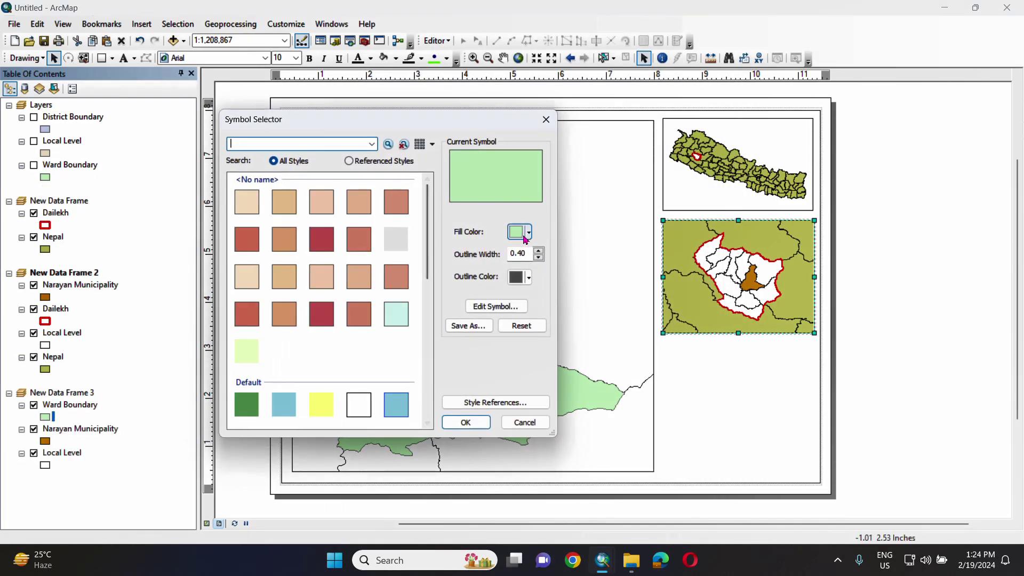
{"action": "left_click", "coordinate": [522, 235]}
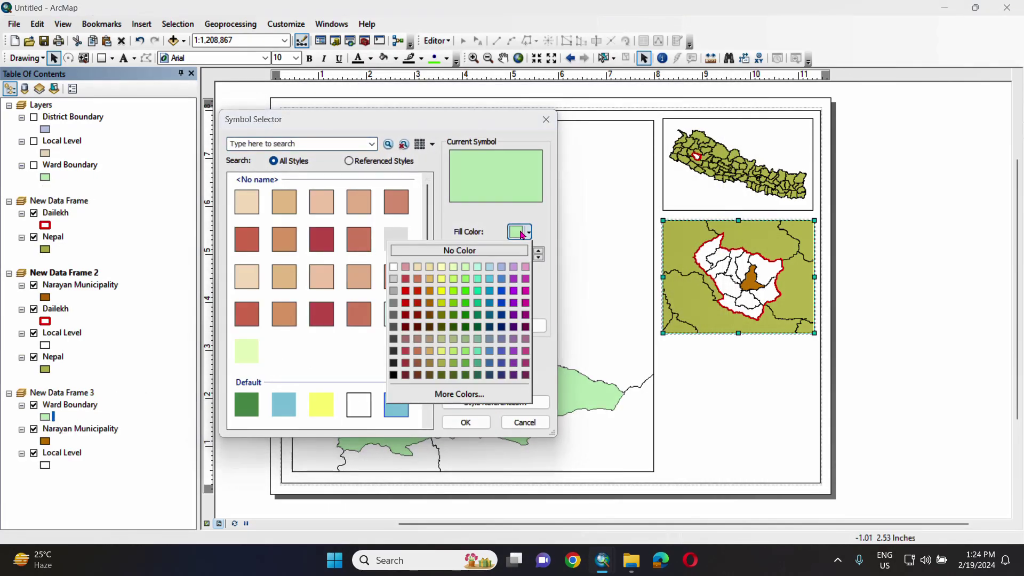
{"action": "left_click", "coordinate": [462, 256]}
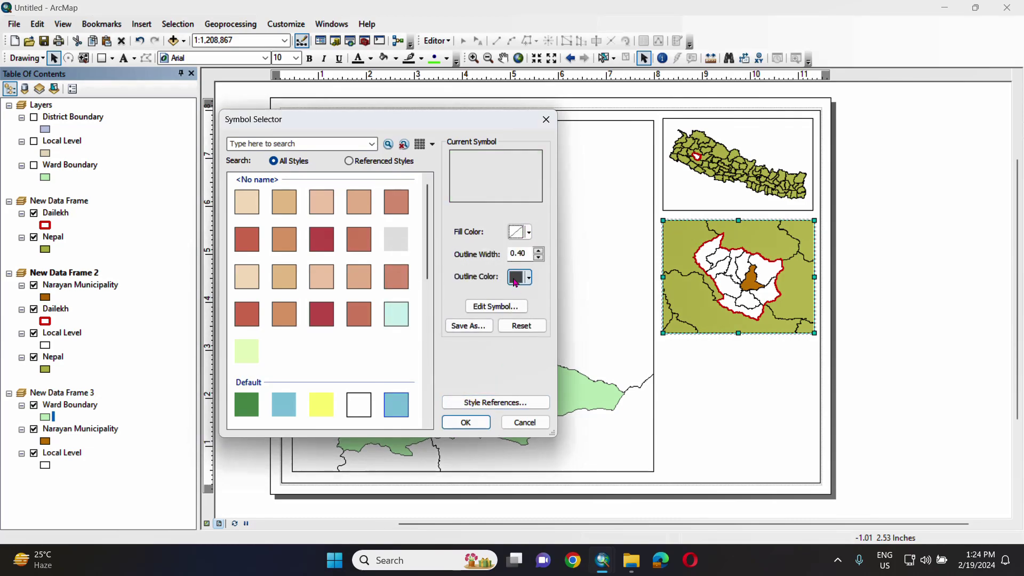
{"action": "left_click", "coordinate": [516, 305]}
{"action": "left_click", "coordinate": [360, 284]}
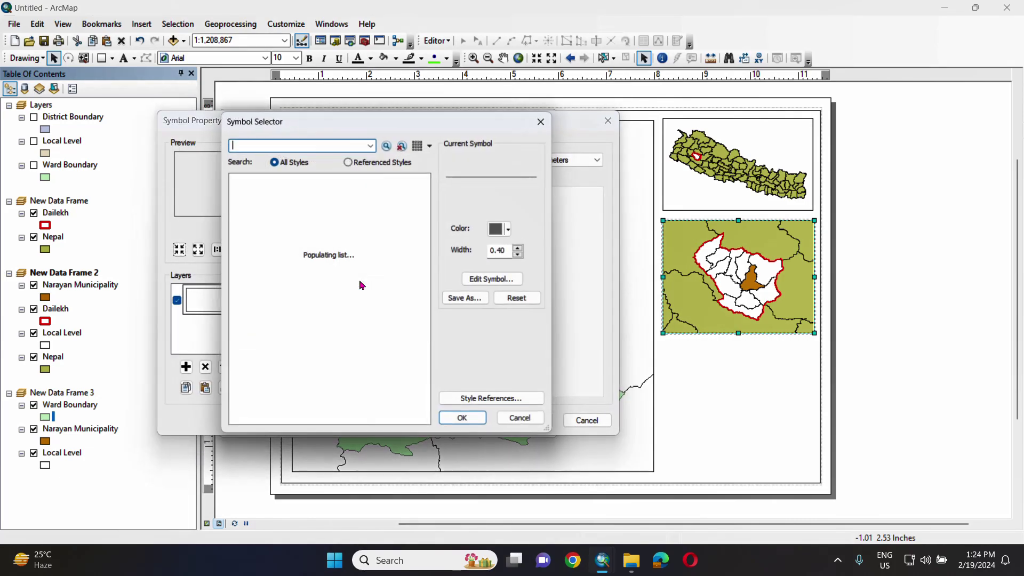
{"action": "scroll", "coordinate": [306, 366], "scroll_direction": "down", "scroll_amount": 2}
{"action": "left_click", "coordinate": [247, 341]}
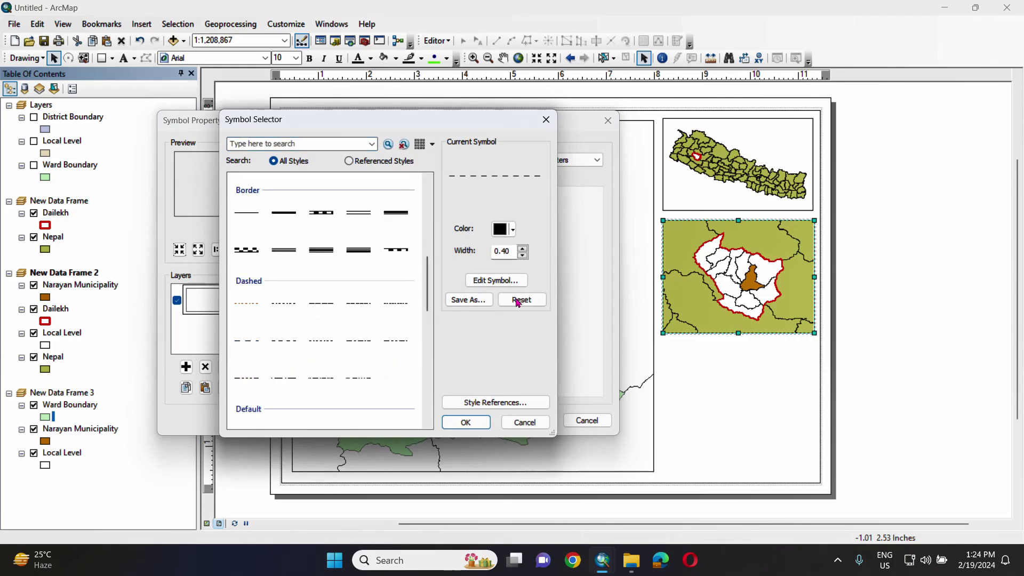
{"action": "left_click", "coordinate": [466, 422]}
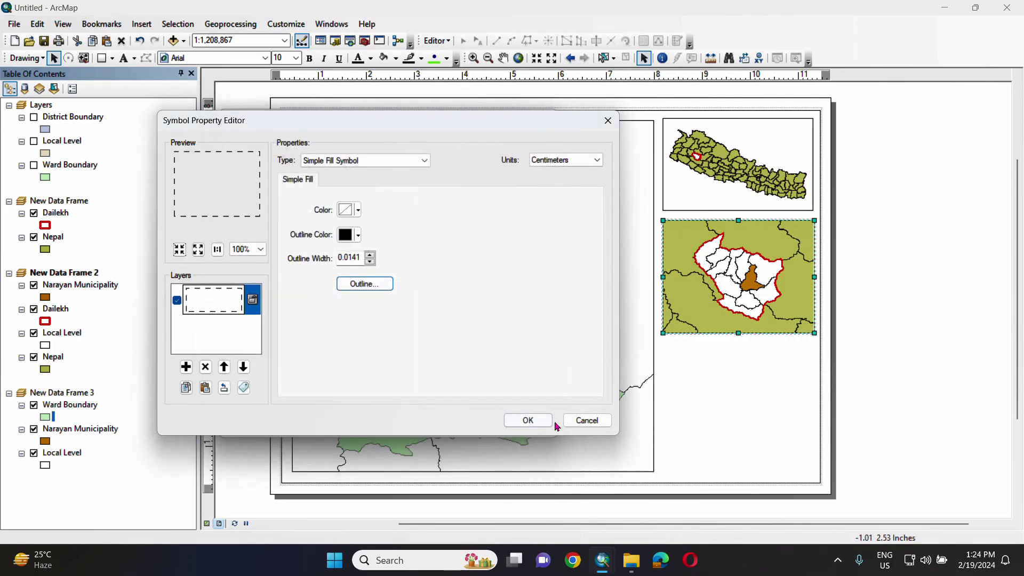
{"action": "left_click", "coordinate": [525, 422]}
{"action": "left_click", "coordinate": [466, 422]}
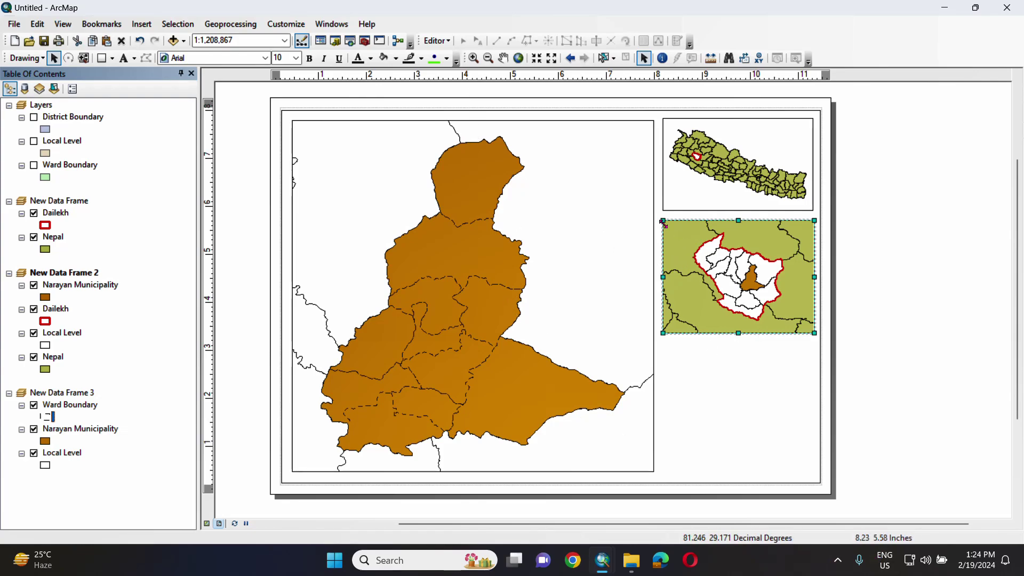
{"action": "left_click", "coordinate": [722, 413]}
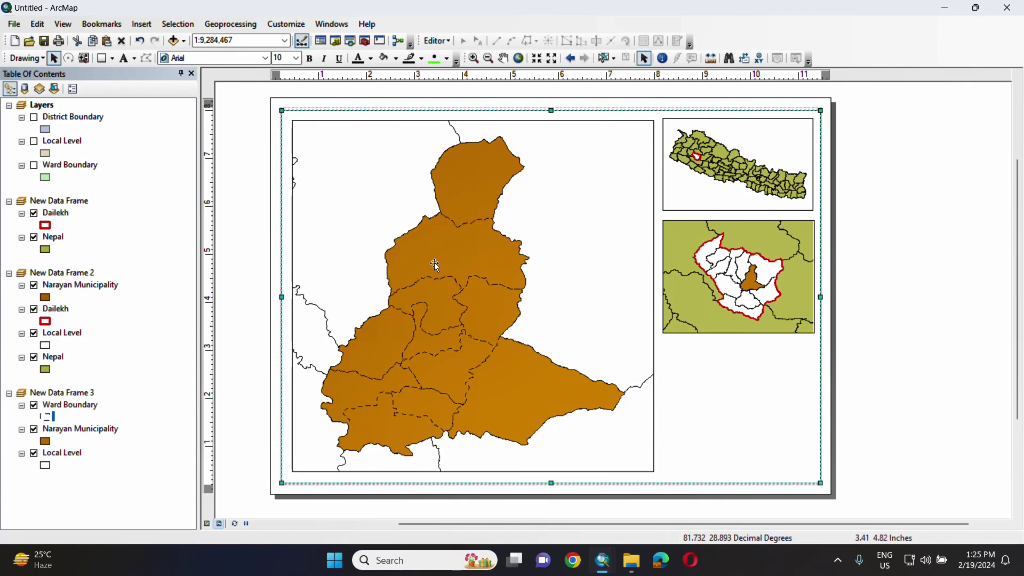
{"action": "left_click", "coordinate": [141, 24]}
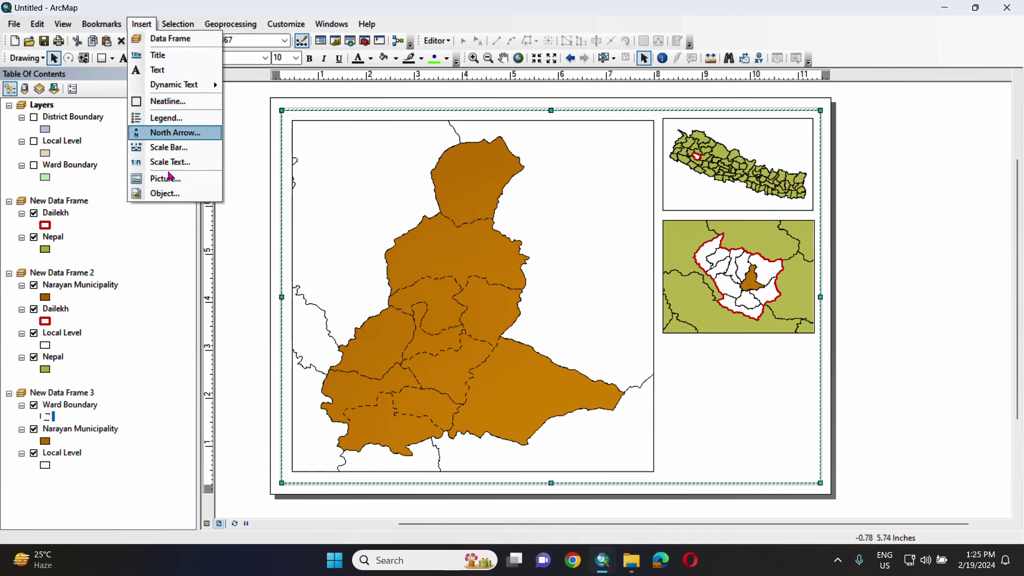
{"action": "key", "text": "Right"}
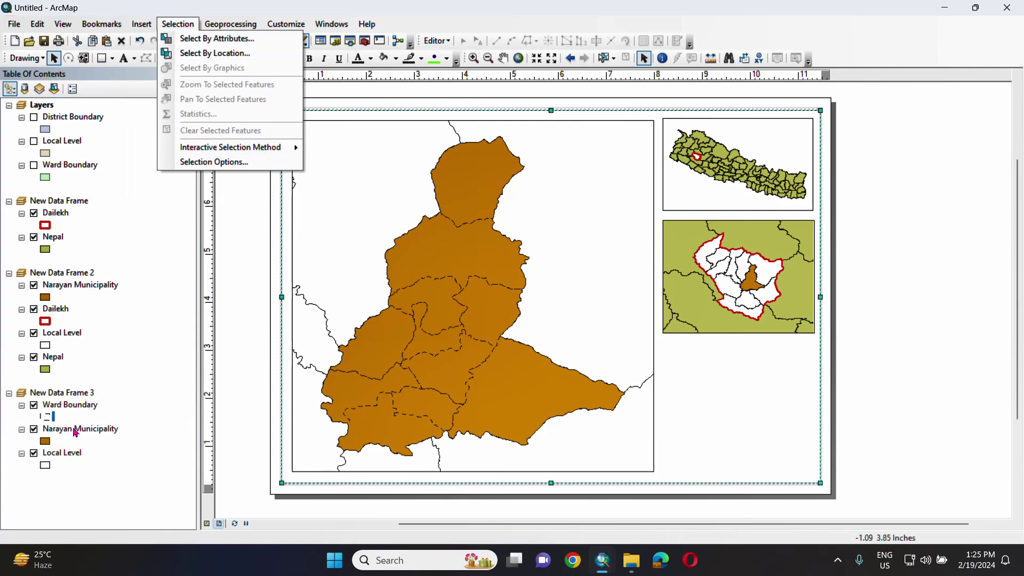
Label the features of the Ward Boundary layer in New Data Frame 3 with the NEW_WARD_N field
{"action": "left_click", "coordinate": [65, 409]}
{"action": "right_click", "coordinate": [64, 406]}
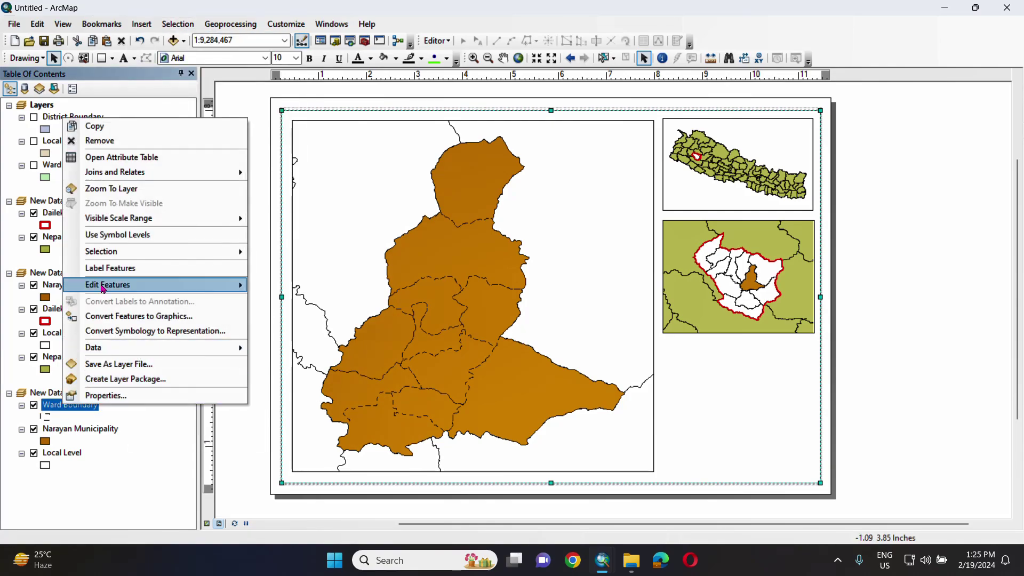
{"action": "left_click", "coordinate": [111, 267]}
{"action": "right_click", "coordinate": [61, 408]}
{"action": "left_click", "coordinate": [110, 394]}
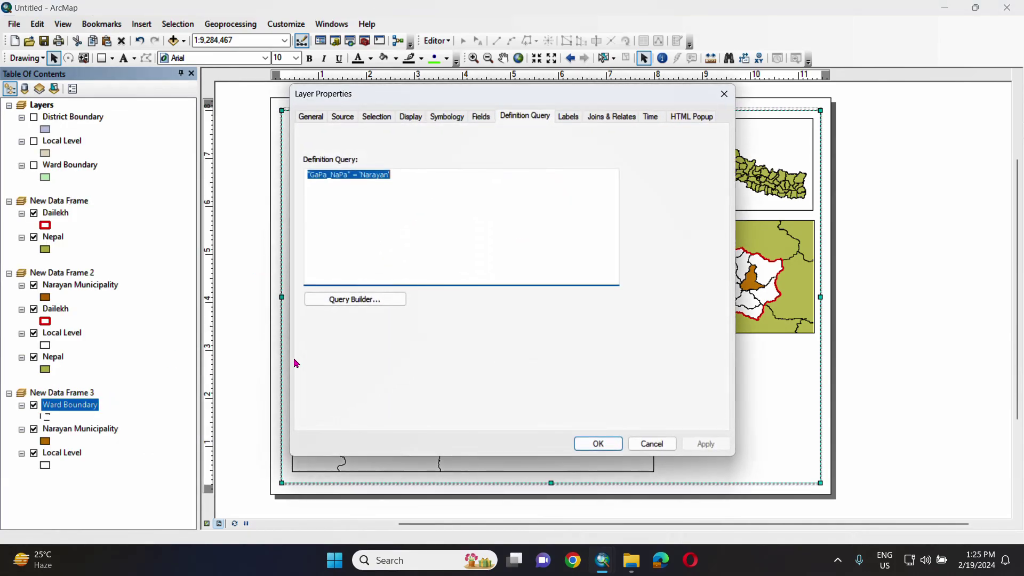
{"action": "left_click", "coordinate": [569, 116]}
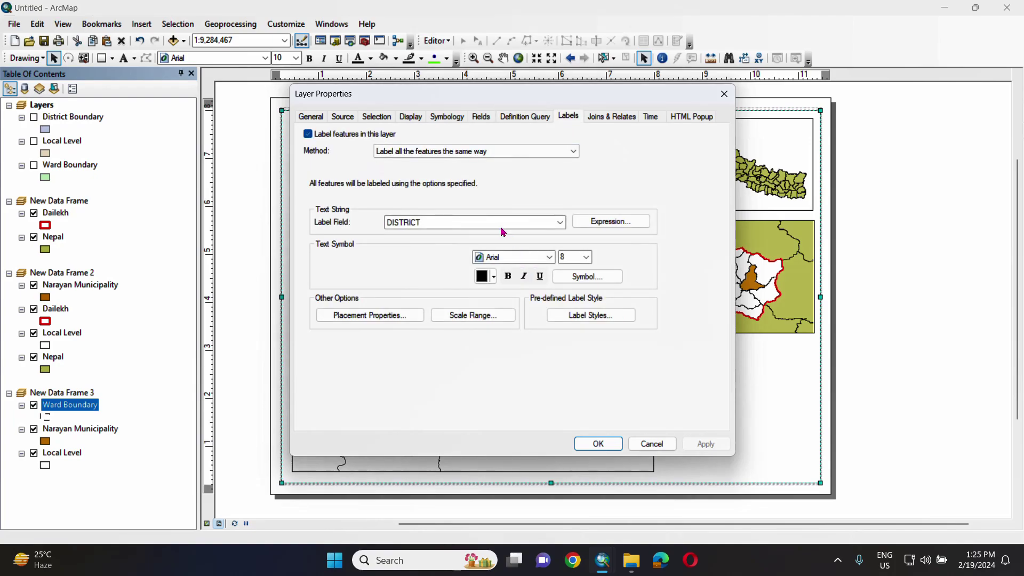
{"action": "left_click", "coordinate": [508, 224]}
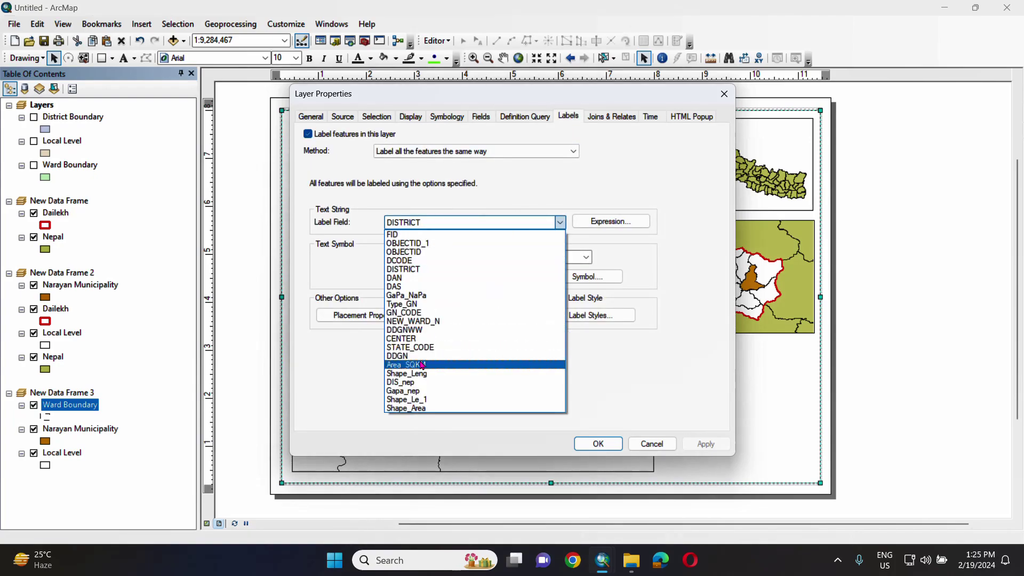
{"action": "left_click", "coordinate": [421, 322]}
{"action": "left_click", "coordinate": [598, 444]}
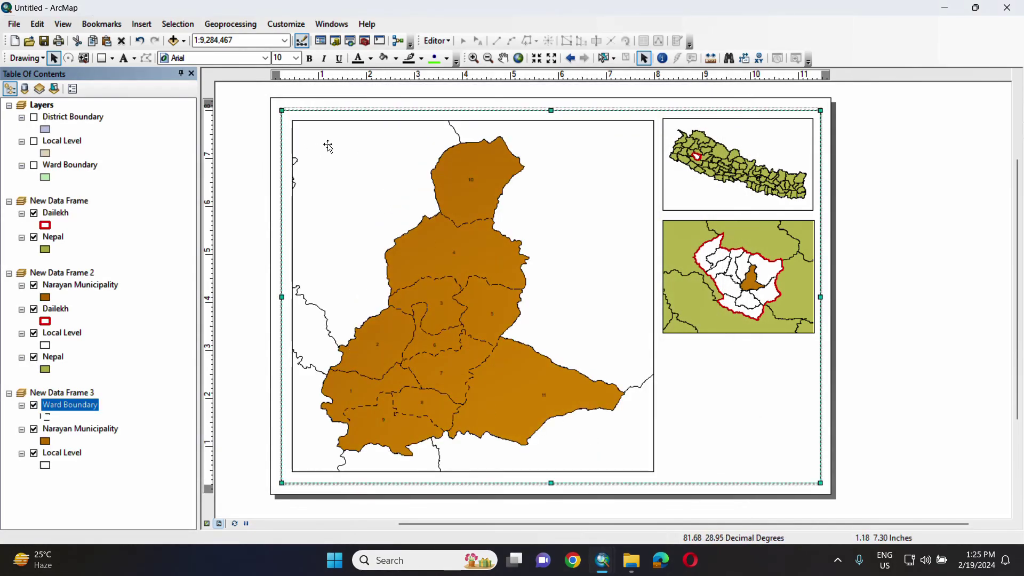
{"action": "left_click", "coordinate": [837, 563]}
{"action": "left_click", "coordinate": [838, 562]}
Insert the map title "Narayan Municipality" into the layout
{"action": "left_click", "coordinate": [141, 24]}
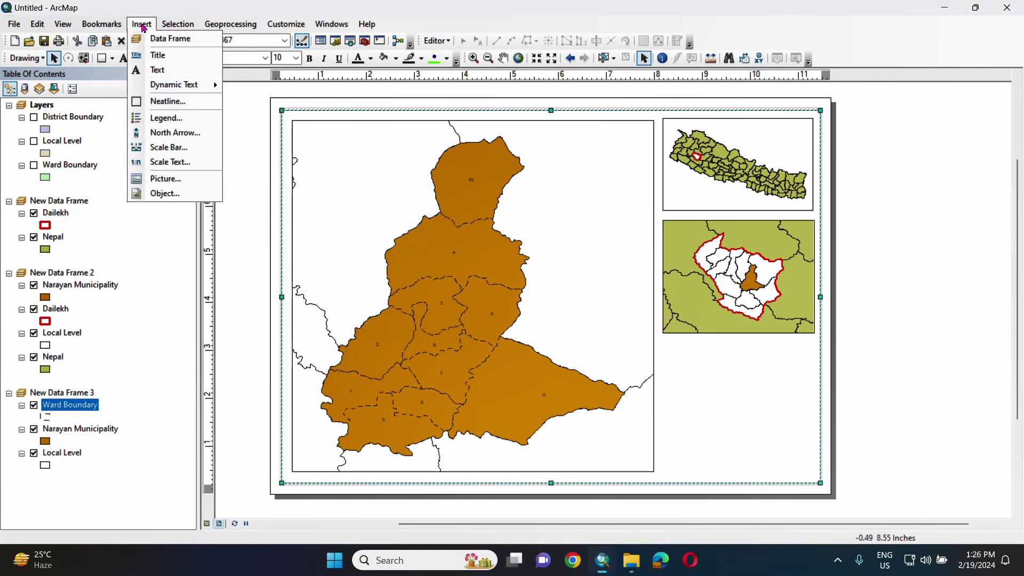
{"action": "left_click", "coordinate": [158, 58]}
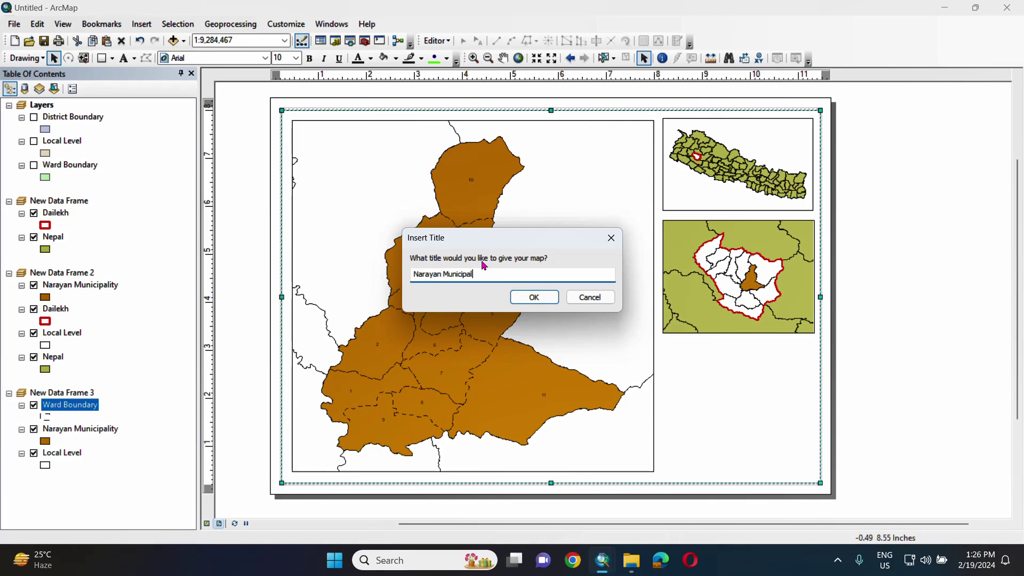
{"action": "left_click", "coordinate": [534, 297]}
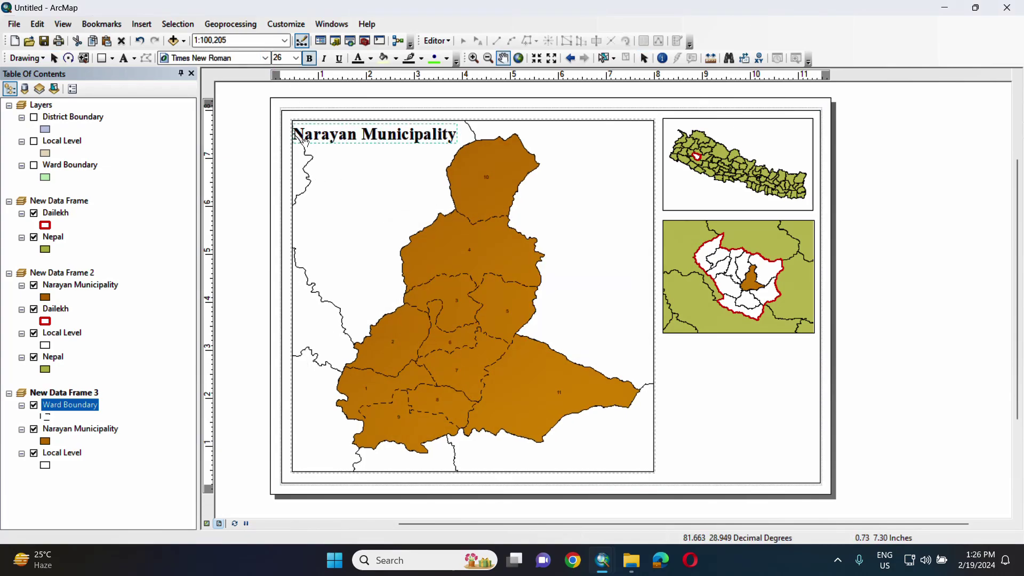
Move the Narayan Municipality title out of the main map frame to the empty area just right of the page
{"action": "left_click", "coordinate": [644, 58]}
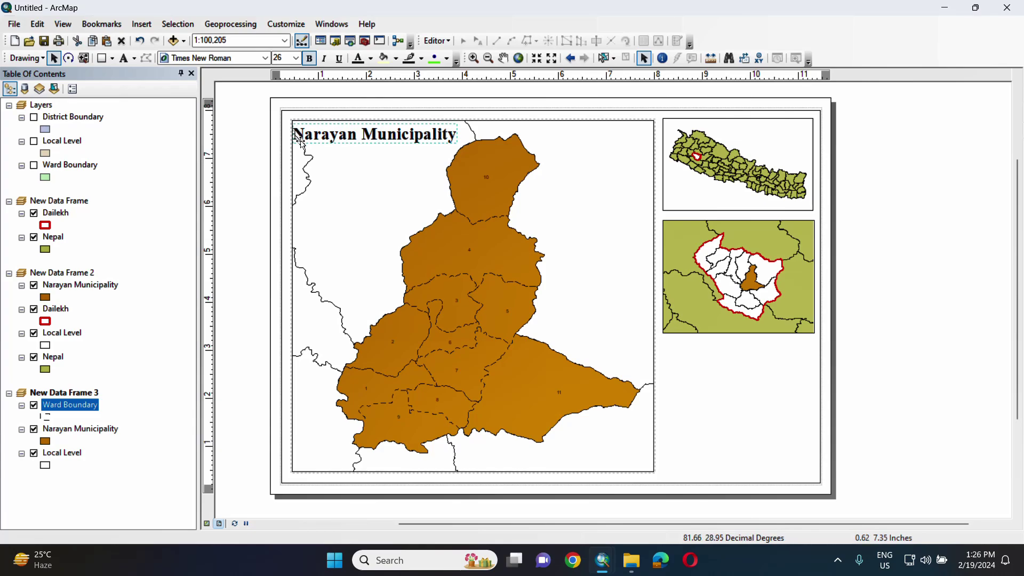
{"action": "left_click", "coordinate": [376, 138]}
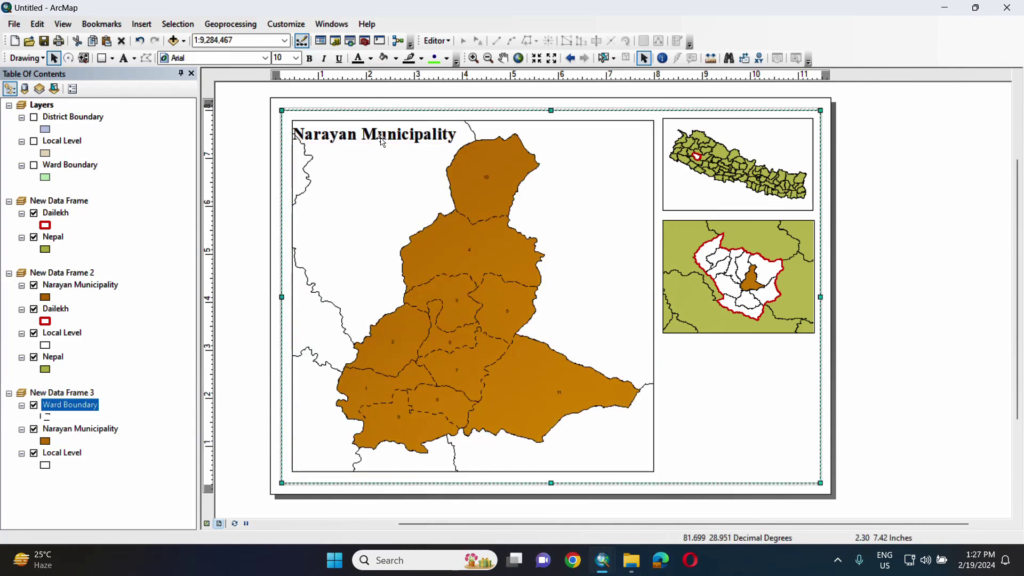
{"action": "left_click_drag", "start_coordinate": [387, 140], "coordinate": [932, 161]}
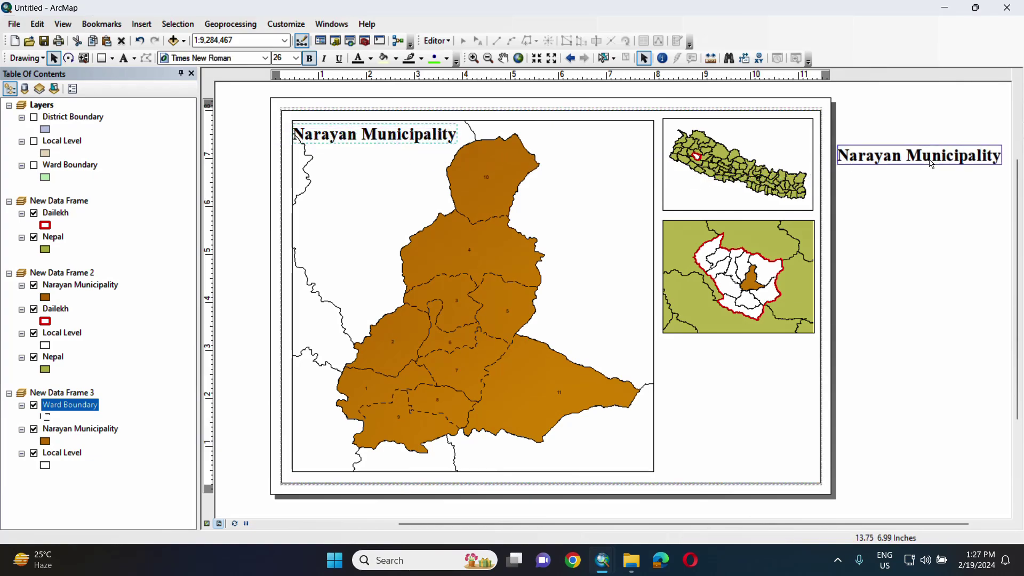
{"action": "scroll", "coordinate": [780, 268], "scroll_direction": "right", "scroll_amount": 3}
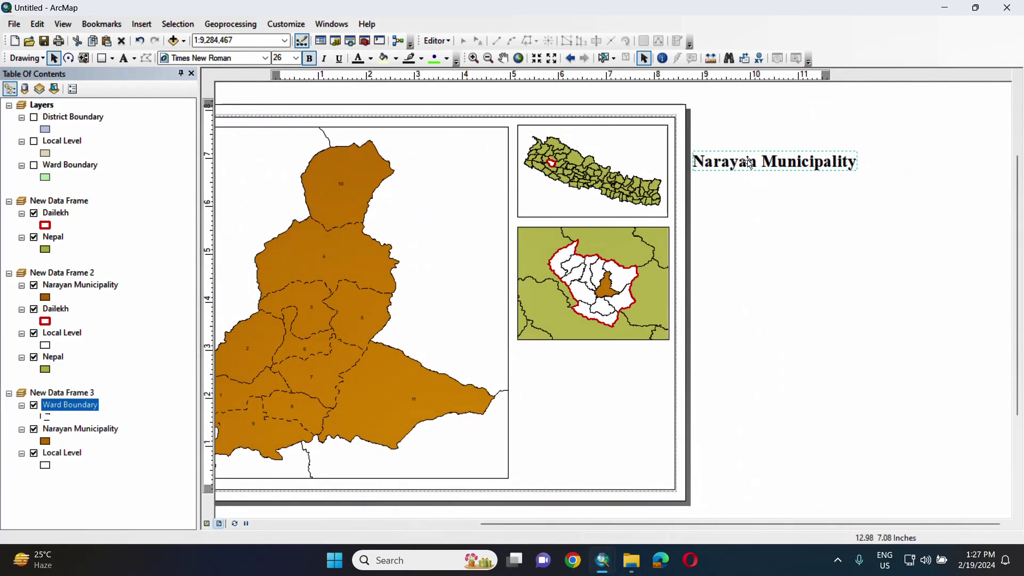
{"action": "left_click_drag", "start_coordinate": [753, 163], "coordinate": [760, 163]}
Insert a neatline placed around the selected title element, with a plain black border and 2% rounding
{"action": "left_click", "coordinate": [141, 24]}
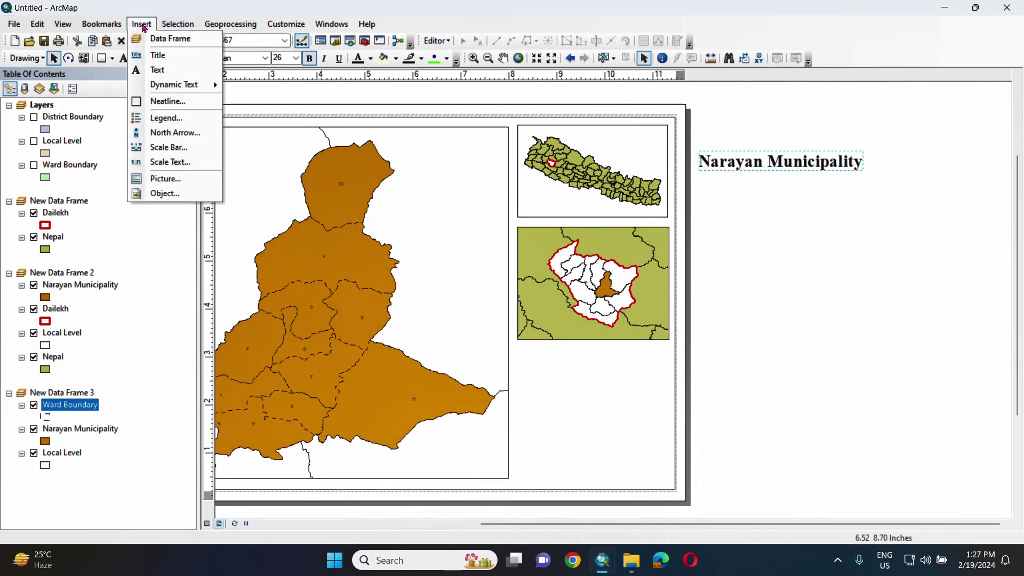
{"action": "left_click", "coordinate": [167, 100]}
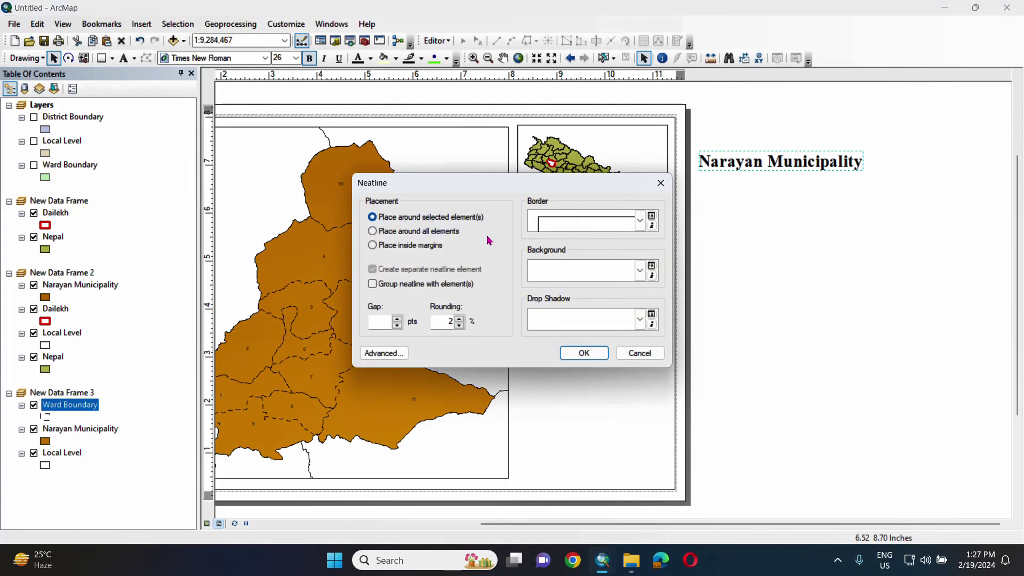
{"action": "left_click", "coordinate": [587, 354]}
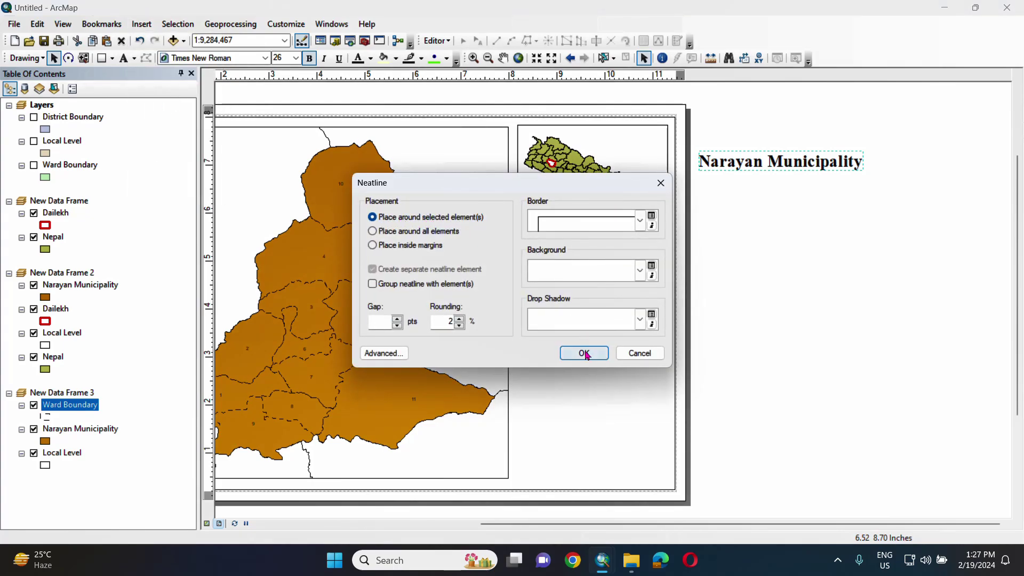
Insert the neatline around the Narayan Municipality title and set its border to none
{"action": "left_click", "coordinate": [586, 355]}
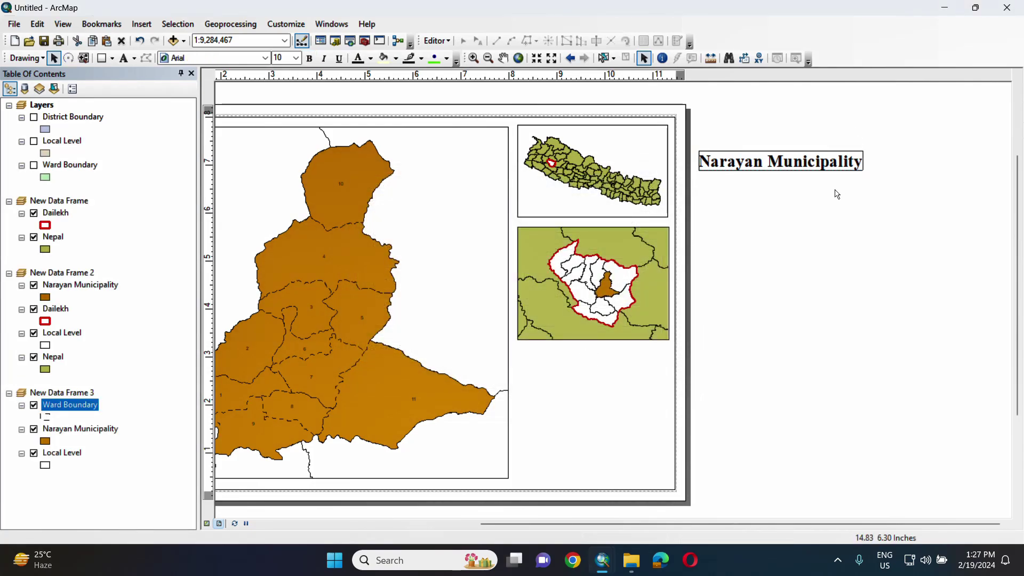
{"action": "left_click", "coordinate": [831, 162]}
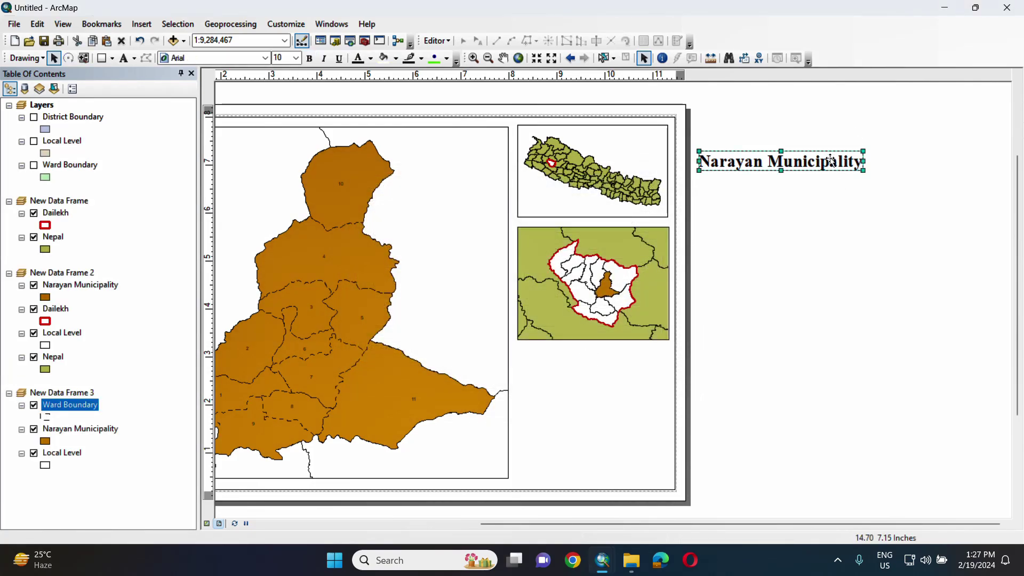
{"action": "right_click", "coordinate": [830, 158]}
{"action": "left_click", "coordinate": [859, 385]}
{"action": "left_click", "coordinate": [510, 193]}
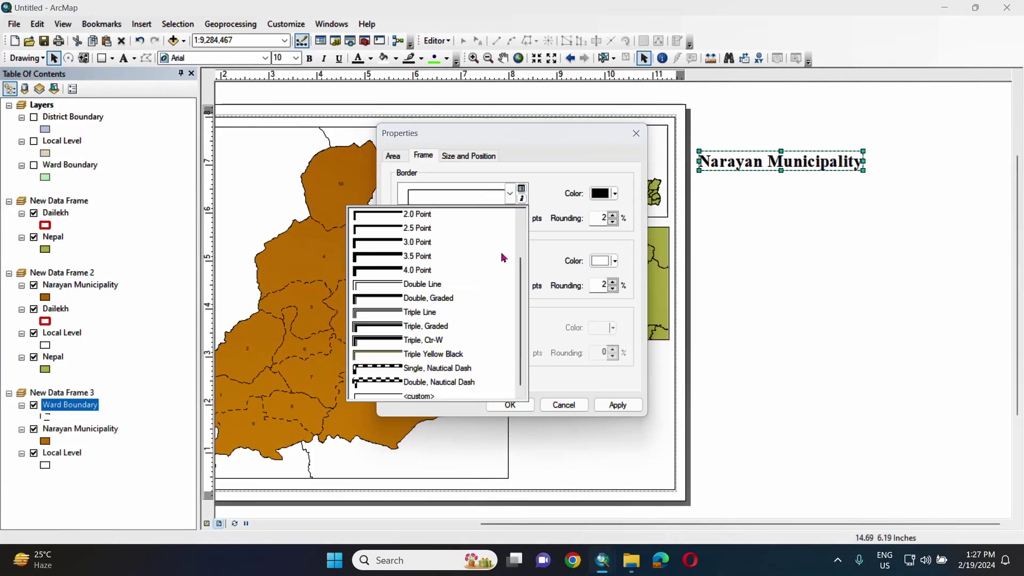
{"action": "scroll", "coordinate": [419, 226], "scroll_direction": "up", "scroll_amount": 2}
{"action": "left_click", "coordinate": [419, 214]}
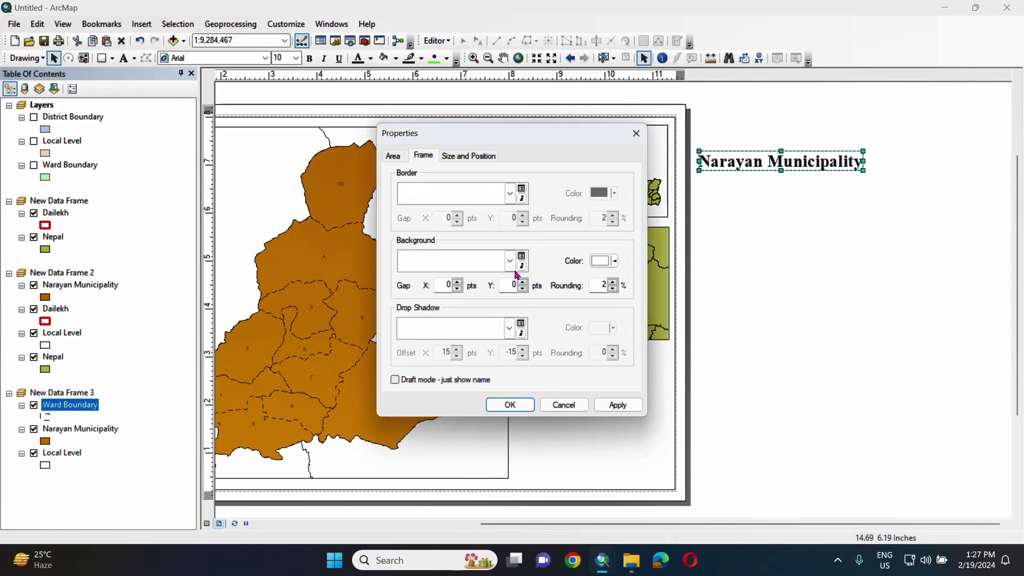
Give the title's neatline a light grey background with a 5 pt Y gap and a wider X gap, and apply it
{"action": "left_click", "coordinate": [511, 263]}
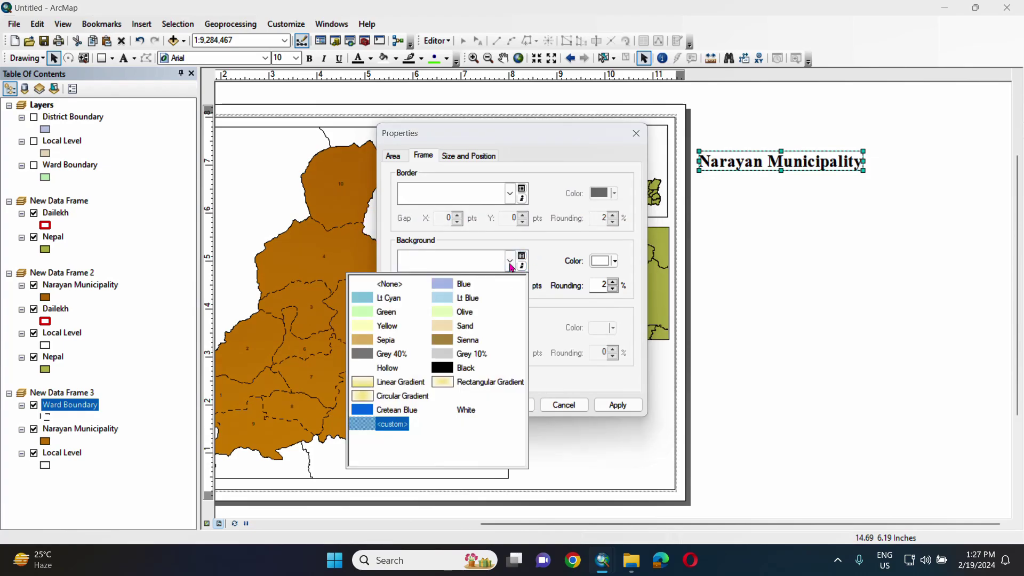
{"action": "left_click", "coordinate": [465, 408]}
{"action": "left_click", "coordinate": [479, 308]}
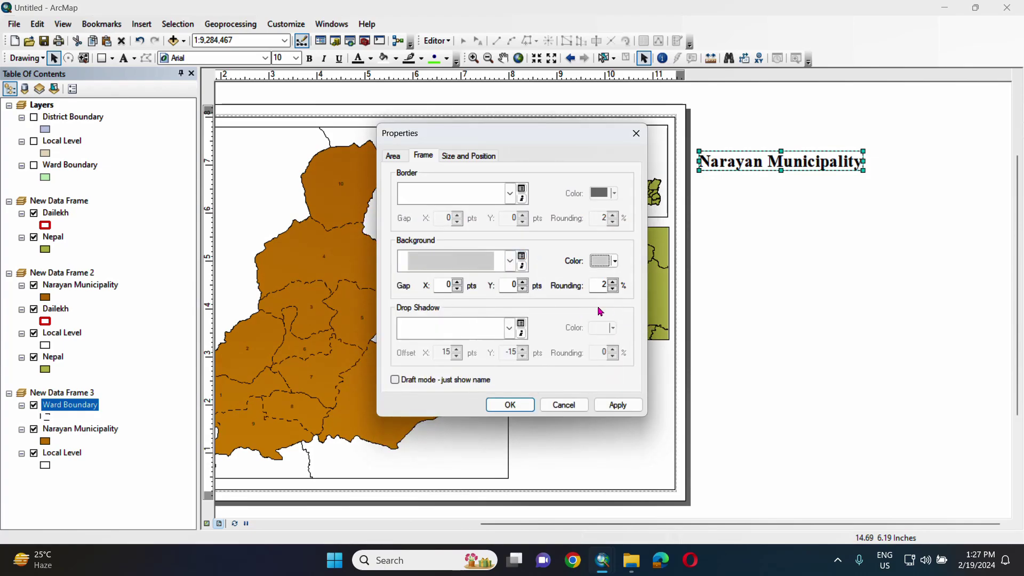
{"action": "double_click", "coordinate": [524, 283]}
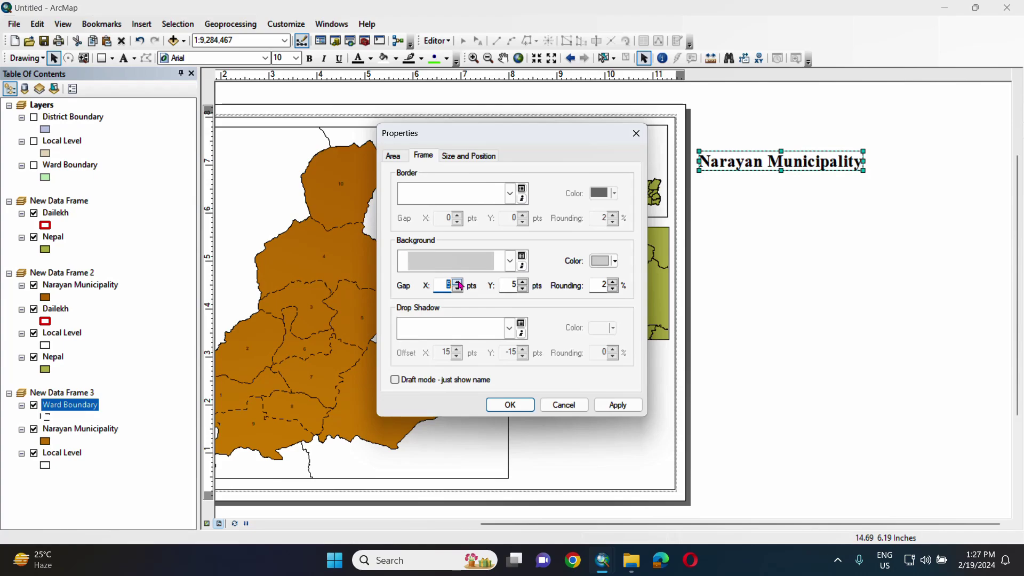
{"action": "left_click", "coordinate": [618, 404]}
{"action": "left_click", "coordinate": [510, 405]}
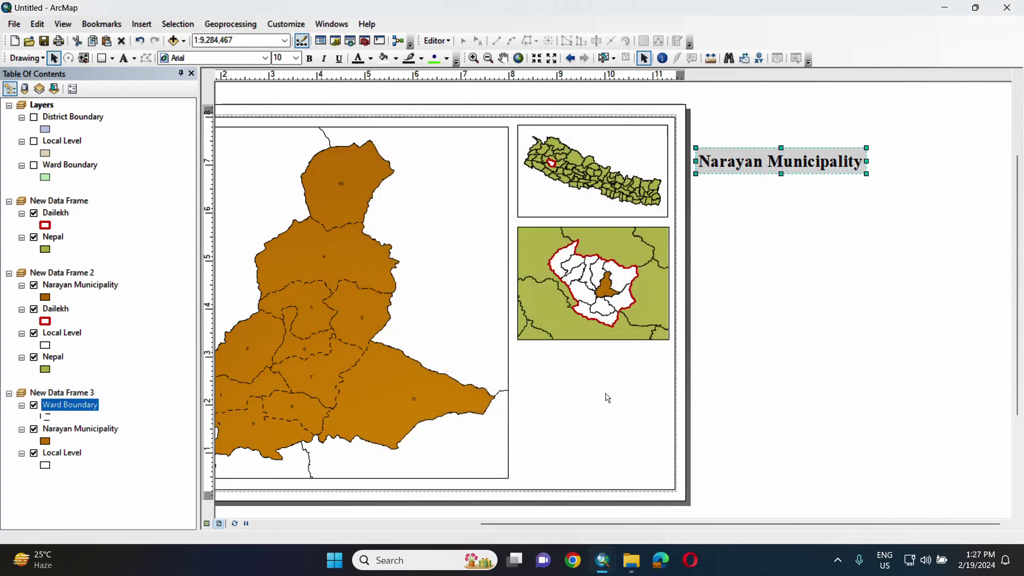
Group the title with its grey background and move the group into the upper-left corner of the main map frame
{"action": "right_click", "coordinate": [860, 161]}
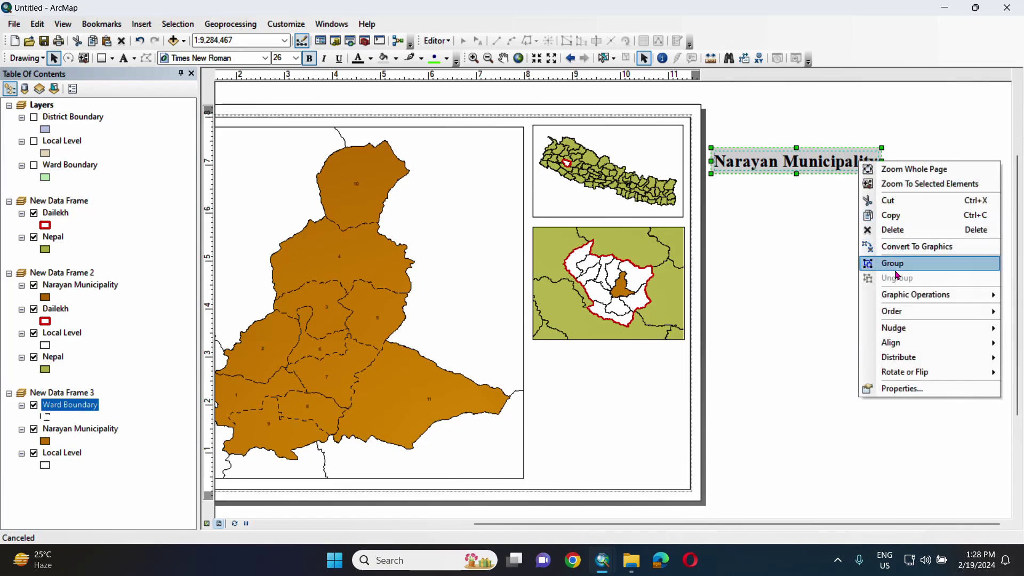
{"action": "left_click", "coordinate": [897, 272]}
{"action": "scroll", "coordinate": [917, 285], "scroll_direction": "up", "scroll_amount": 2}
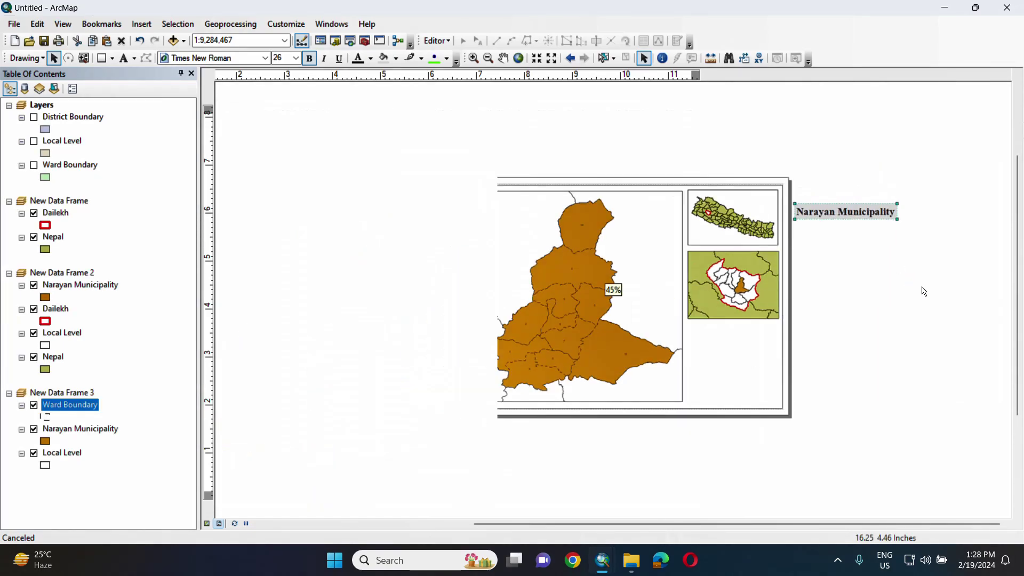
{"action": "scroll", "coordinate": [821, 356], "scroll_direction": "down", "scroll_amount": 1}
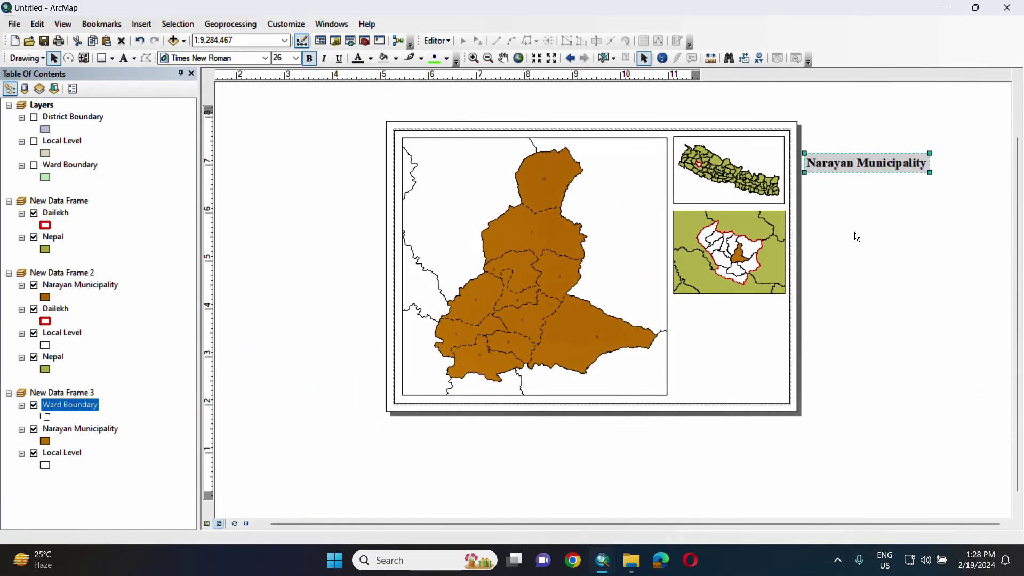
{"action": "left_click_drag", "start_coordinate": [859, 165], "coordinate": [460, 152]}
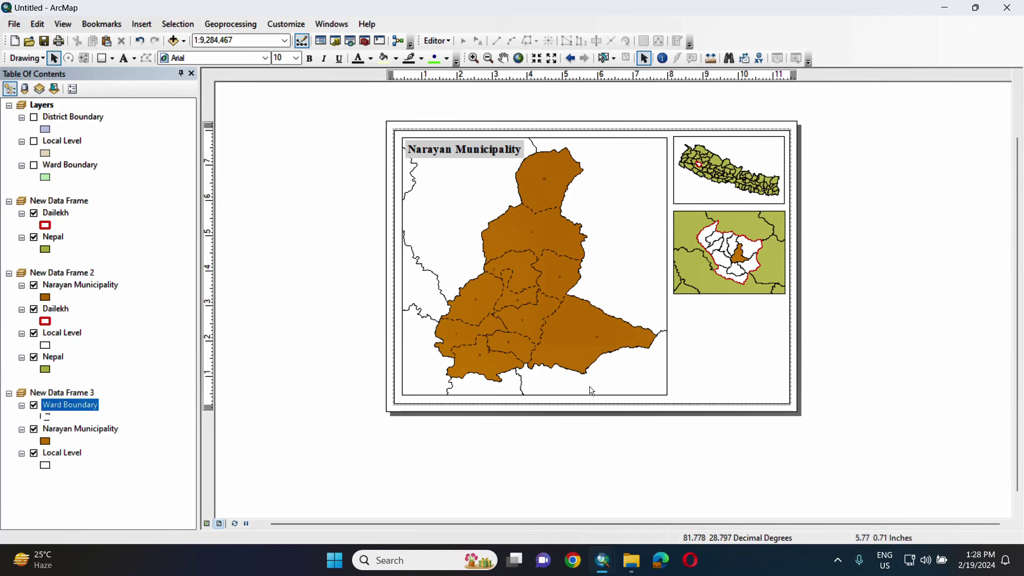
{"action": "scroll", "coordinate": [599, 374], "scroll_direction": "down", "scroll_amount": 1}
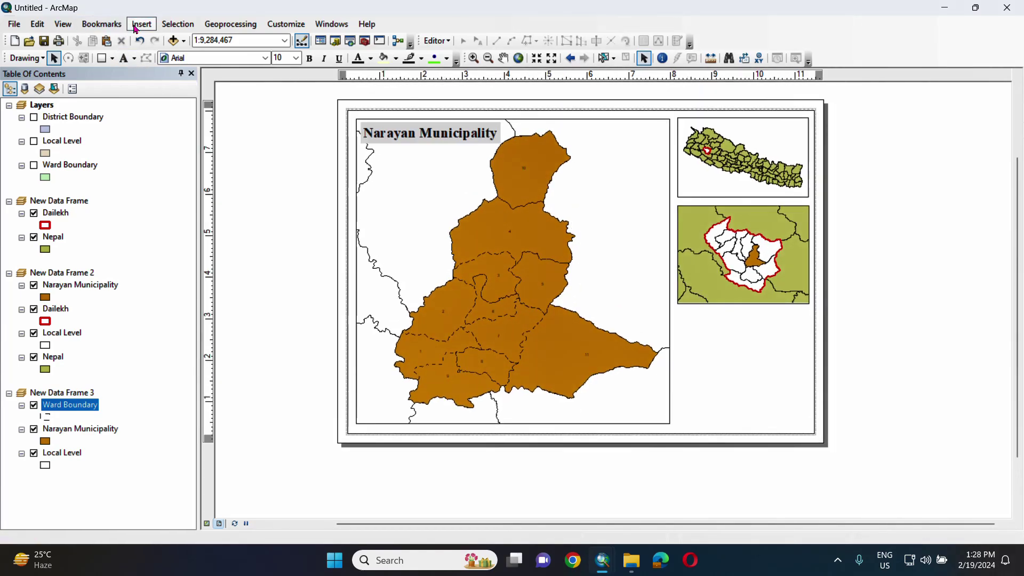
Insert a compass-star north arrow and place it in the upper-right corner of the main map frame
{"action": "left_click", "coordinate": [136, 28]}
{"action": "left_click", "coordinate": [176, 132]}
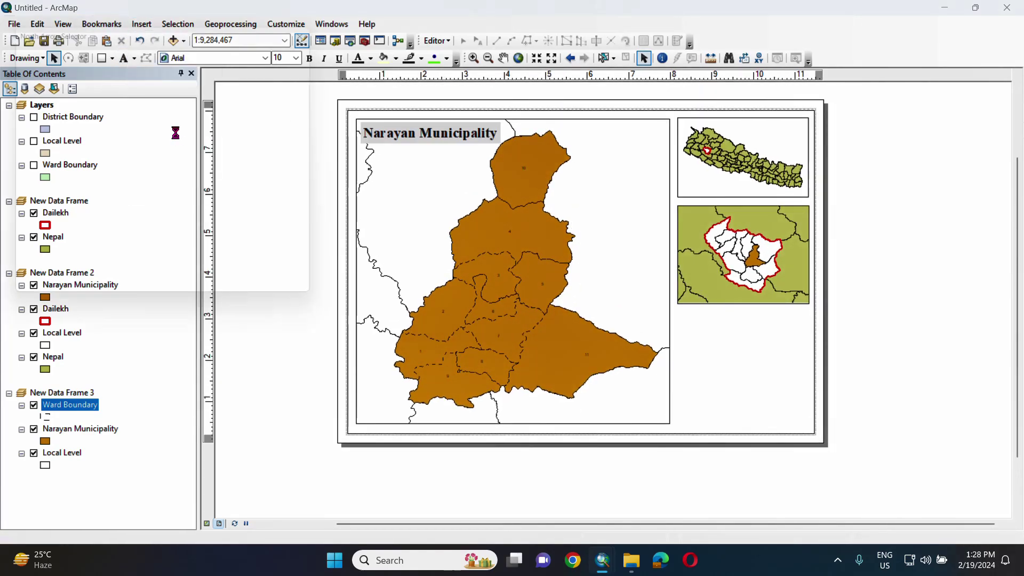
{"action": "left_click", "coordinate": [102, 80]}
{"action": "left_click", "coordinate": [246, 300]}
{"action": "left_click_drag", "start_coordinate": [525, 341], "coordinate": [651, 141]}
Set the coordinate system of New Data Frame 3 to the favorite New Nepal_Nagarkot_81
{"action": "left_click", "coordinate": [75, 401]}
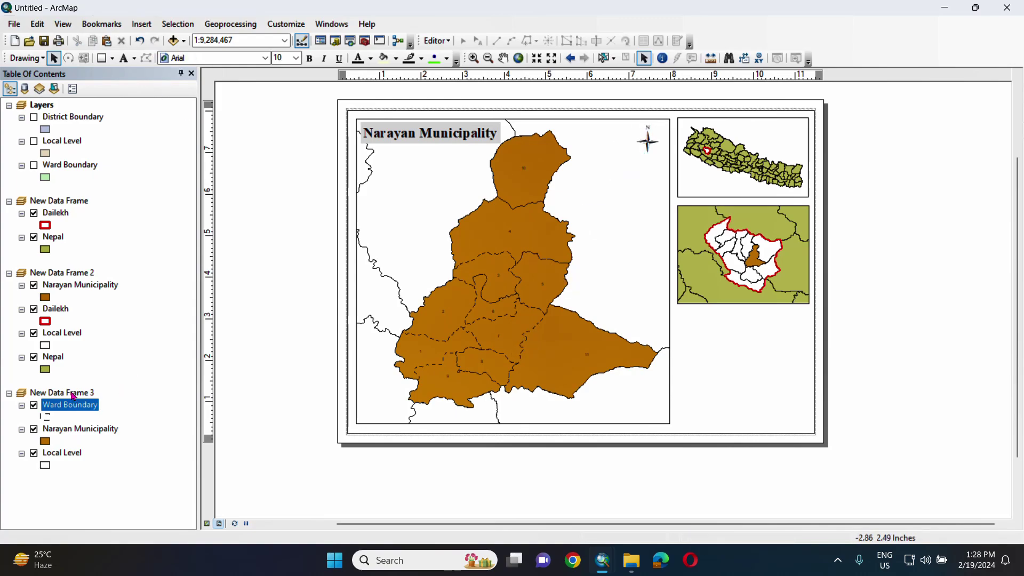
{"action": "left_click", "coordinate": [74, 395]}
{"action": "right_click", "coordinate": [74, 394]}
{"action": "left_click", "coordinate": [105, 380]}
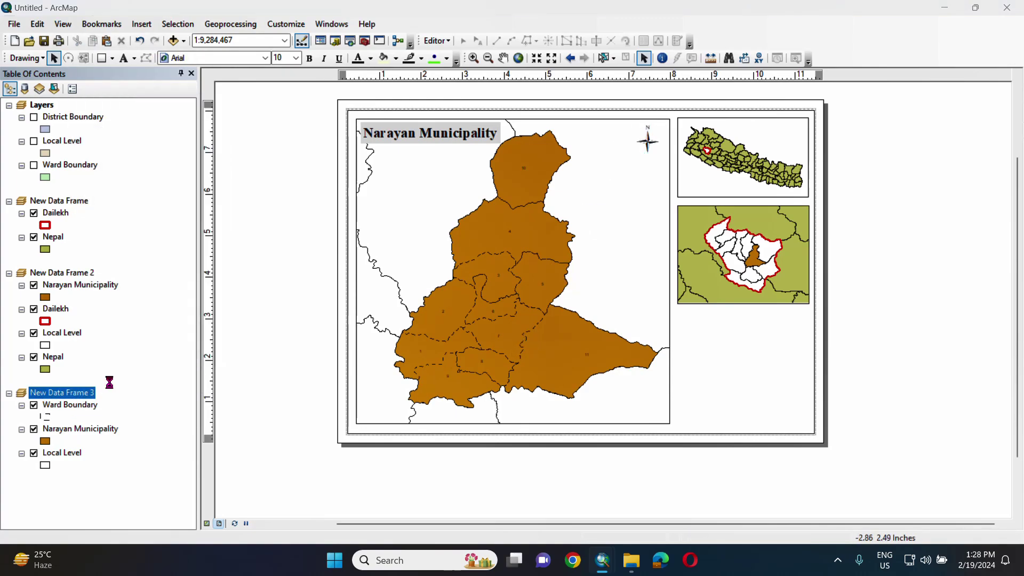
{"action": "left_click", "coordinate": [515, 96]}
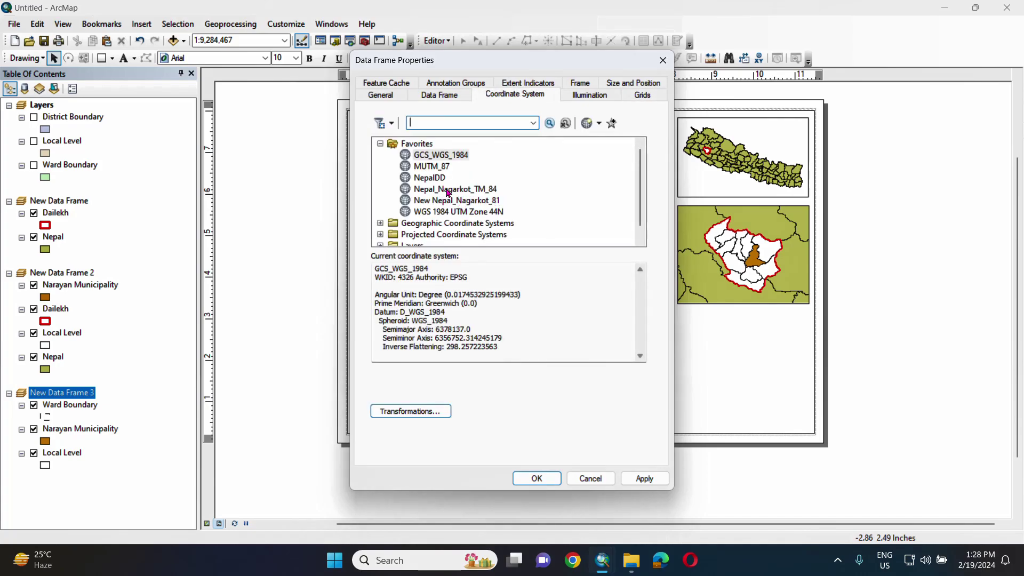
{"action": "left_click", "coordinate": [457, 190]}
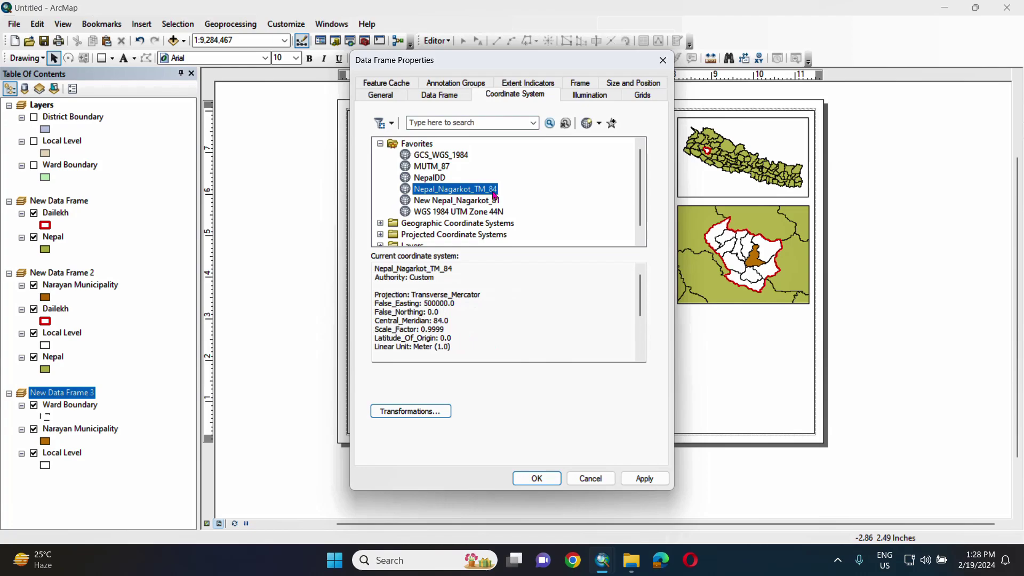
{"action": "left_click", "coordinate": [438, 203]}
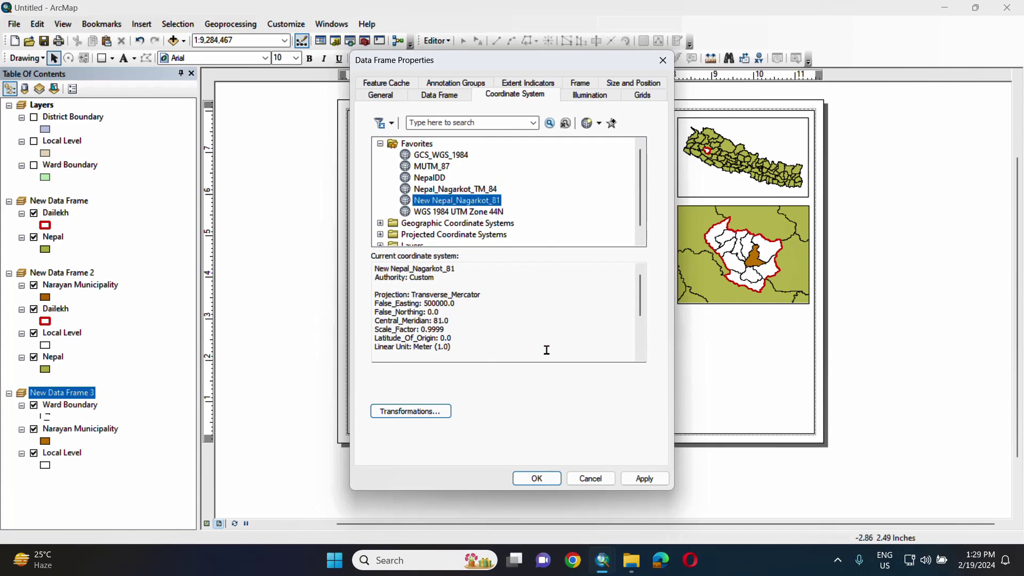
{"action": "left_click", "coordinate": [645, 479]}
{"action": "left_click", "coordinate": [538, 479]}
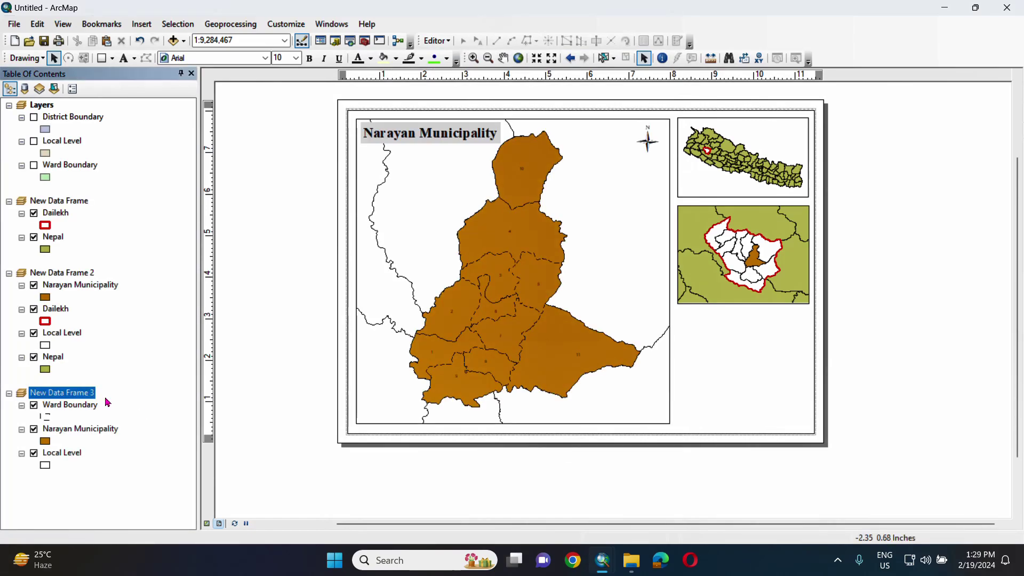
Start a new measured grid for the main map frame, showing labels only, with 4000 m intervals on both axes
{"action": "left_click", "coordinate": [147, 27]}
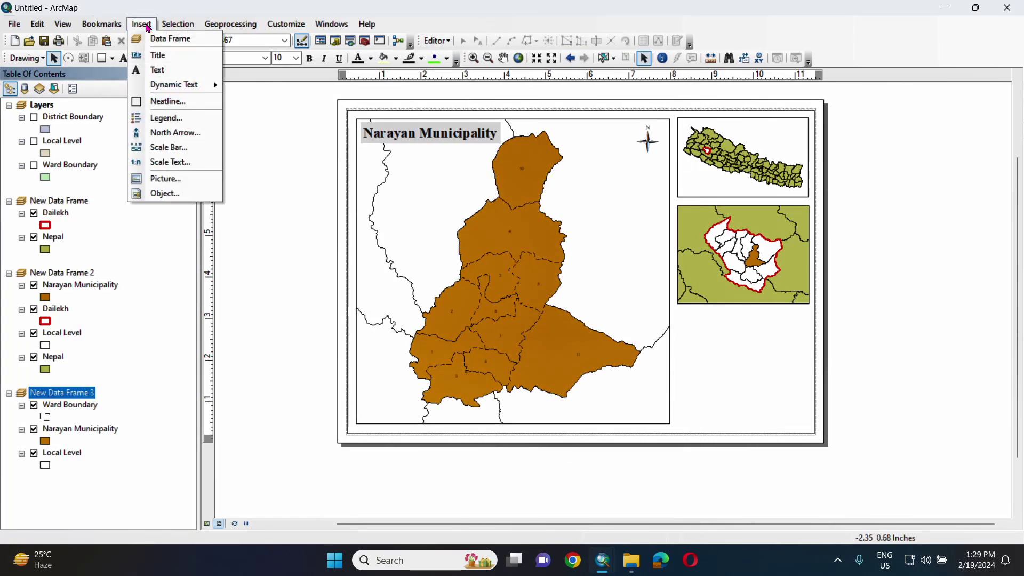
{"action": "left_click", "coordinate": [373, 288]}
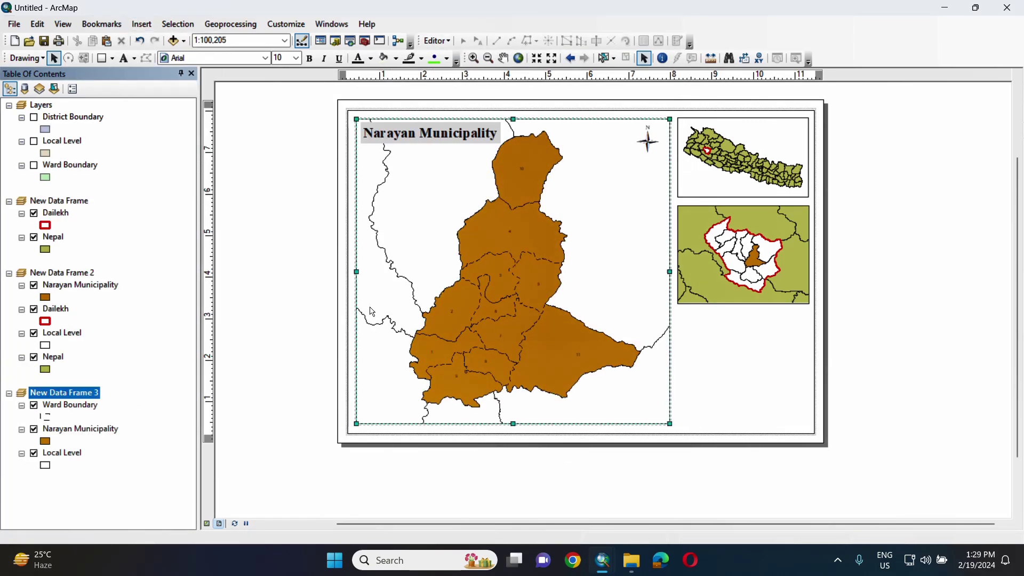
{"action": "right_click", "coordinate": [373, 288]}
{"action": "left_click", "coordinate": [448, 526]}
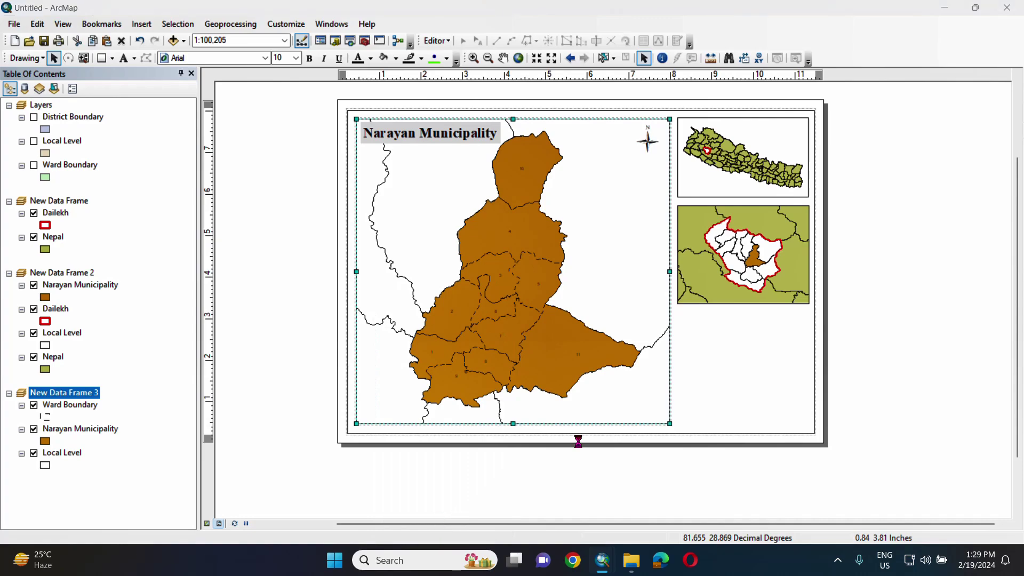
{"action": "left_click", "coordinate": [641, 95]}
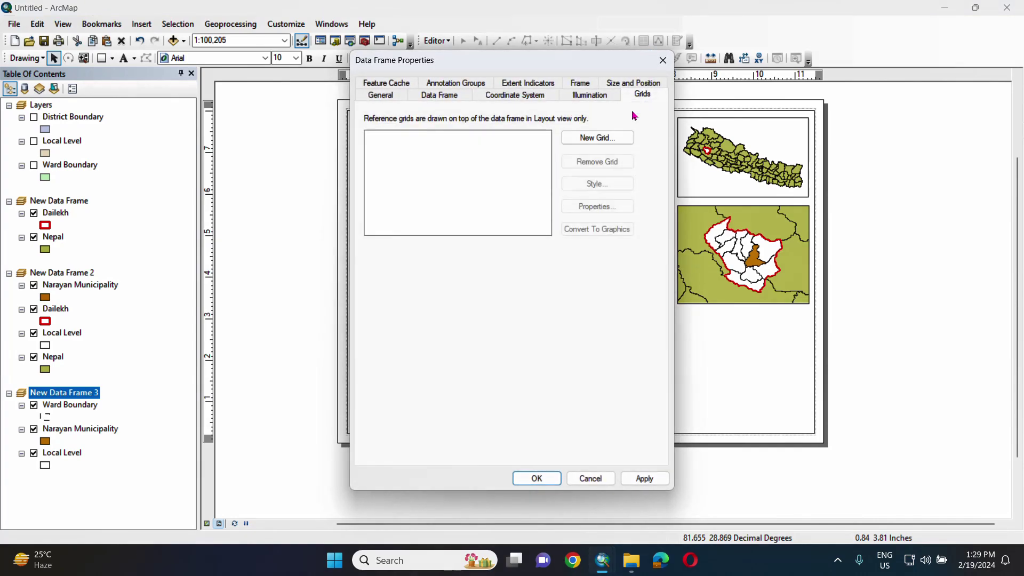
{"action": "left_click", "coordinate": [596, 138]}
{"action": "left_click", "coordinate": [582, 234]}
{"action": "left_click", "coordinate": [606, 391]}
{"action": "left_click", "coordinate": [496, 190]}
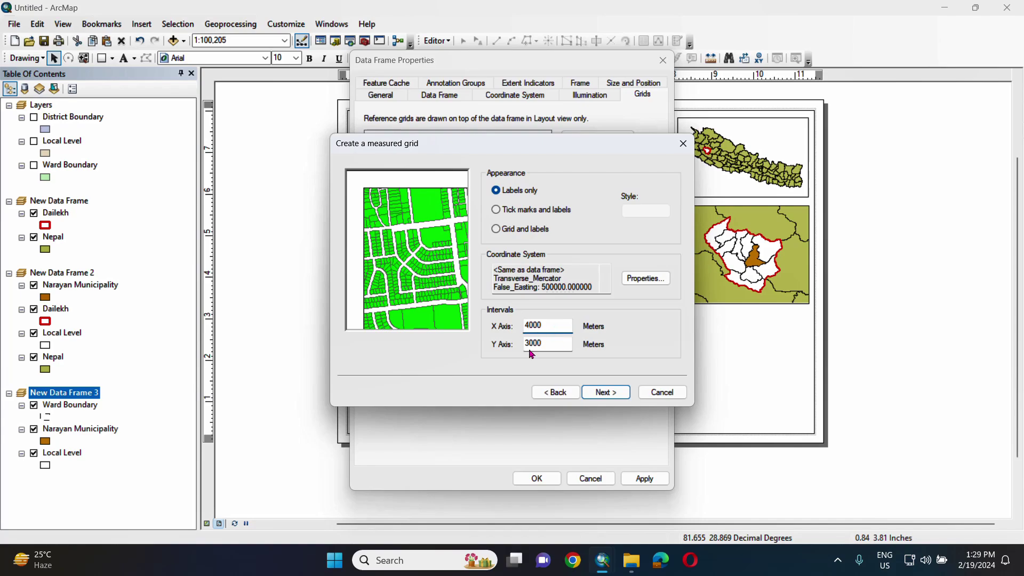
{"action": "left_click", "coordinate": [605, 392]}
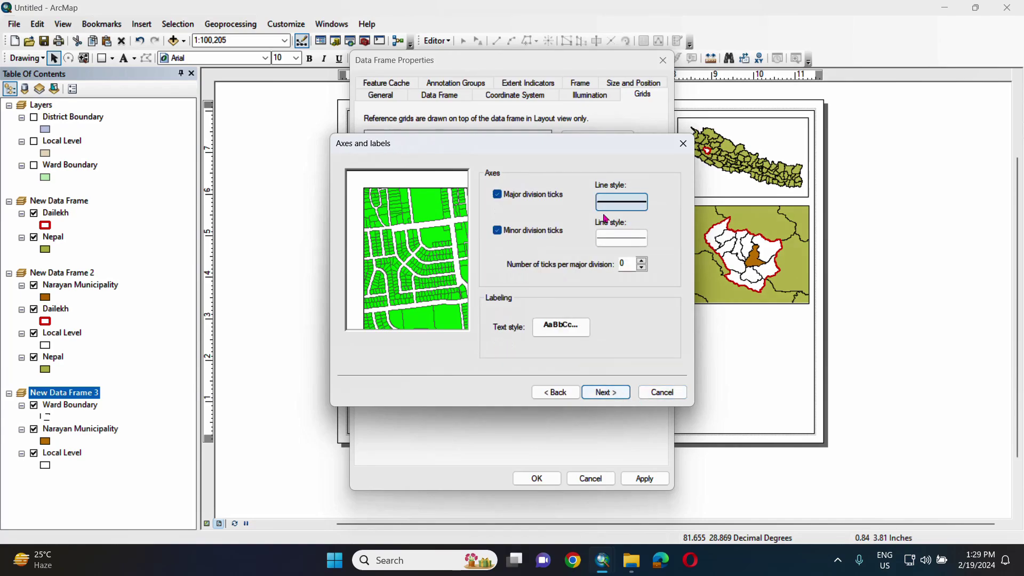
Set the grid's major division tick line to width 1, finish the measured grid and apply it to the frame
{"action": "left_click", "coordinate": [619, 203]}
{"action": "left_click", "coordinate": [523, 255]}
{"action": "left_click", "coordinate": [522, 300]}
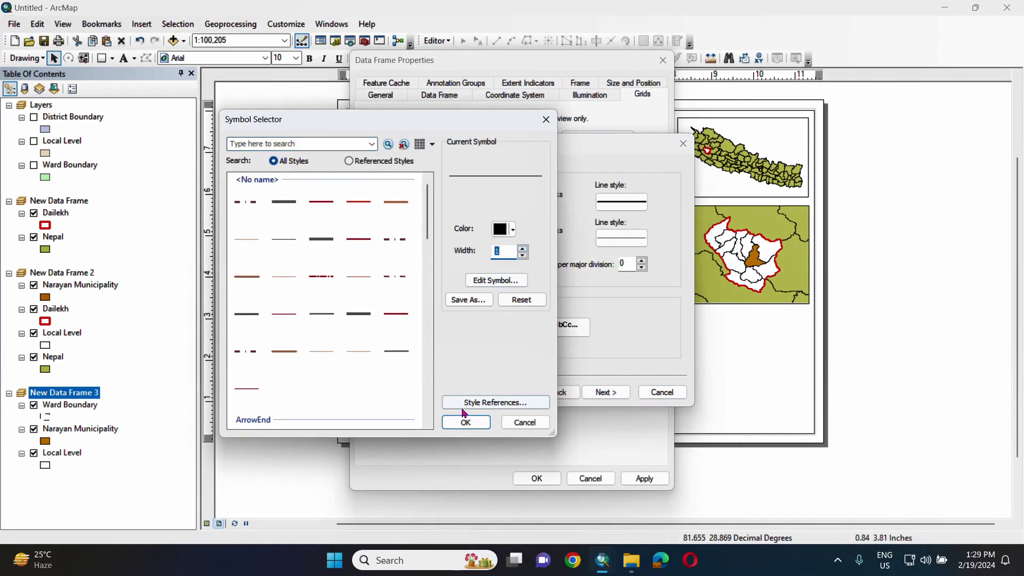
{"action": "left_click", "coordinate": [466, 422]}
{"action": "left_click", "coordinate": [606, 392]}
{"action": "left_click", "coordinate": [606, 392]}
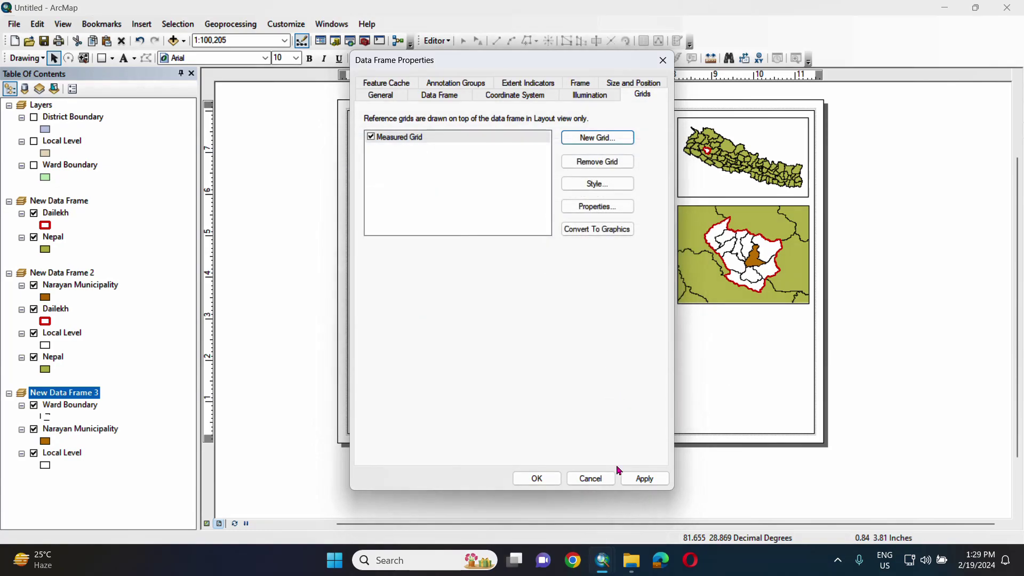
{"action": "left_click", "coordinate": [645, 478]}
Set the measured grid's label font to Times New Roman, size 7
{"action": "left_click_drag", "start_coordinate": [497, 65], "coordinate": [238, 55]}
{"action": "left_click", "coordinate": [338, 196]}
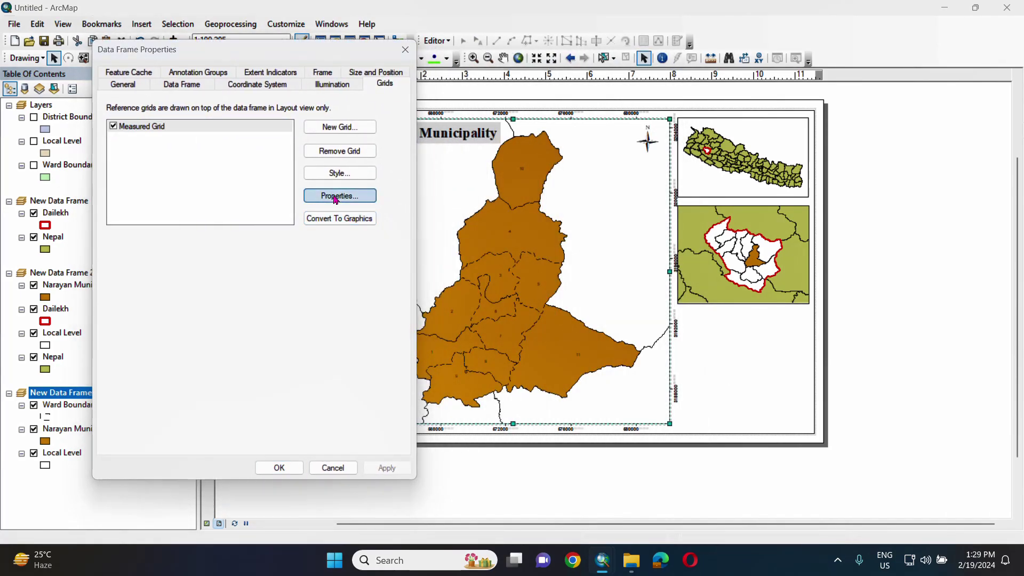
{"action": "left_click", "coordinate": [224, 224]}
{"action": "scroll", "coordinate": [224, 250], "scroll_direction": "down", "scroll_amount": 10}
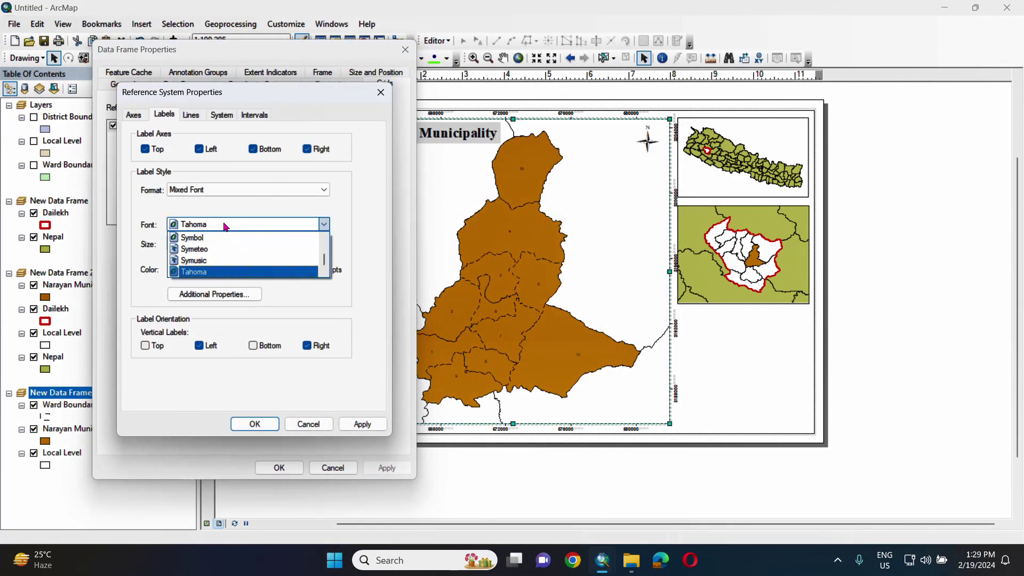
{"action": "left_click", "coordinate": [229, 269]}
{"action": "left_click", "coordinate": [209, 244]}
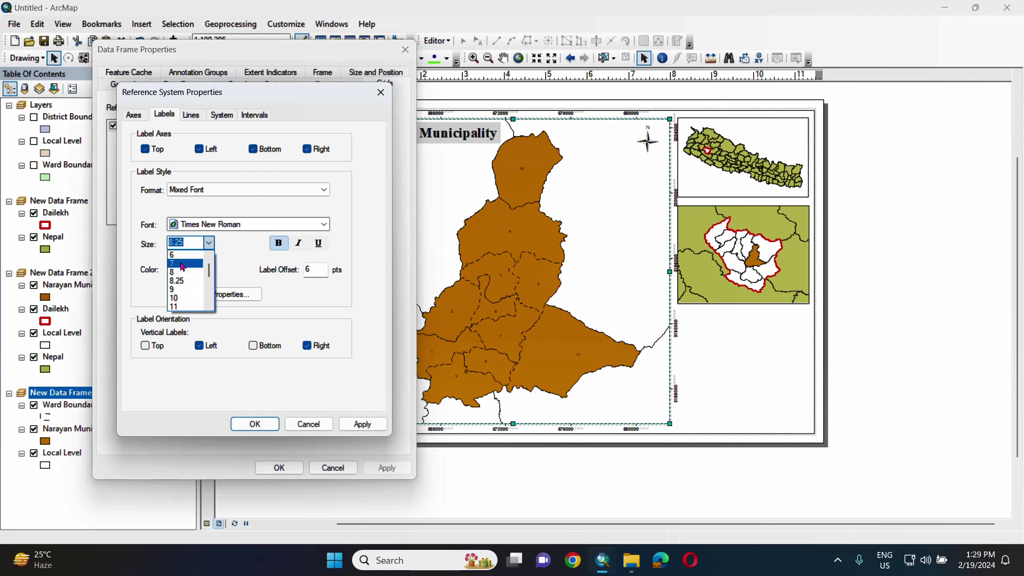
{"action": "left_click", "coordinate": [181, 261]}
Make the grid labels dark grey and non-bold with a 4 pt label offset, and apply the changes
{"action": "left_click", "coordinate": [199, 271]}
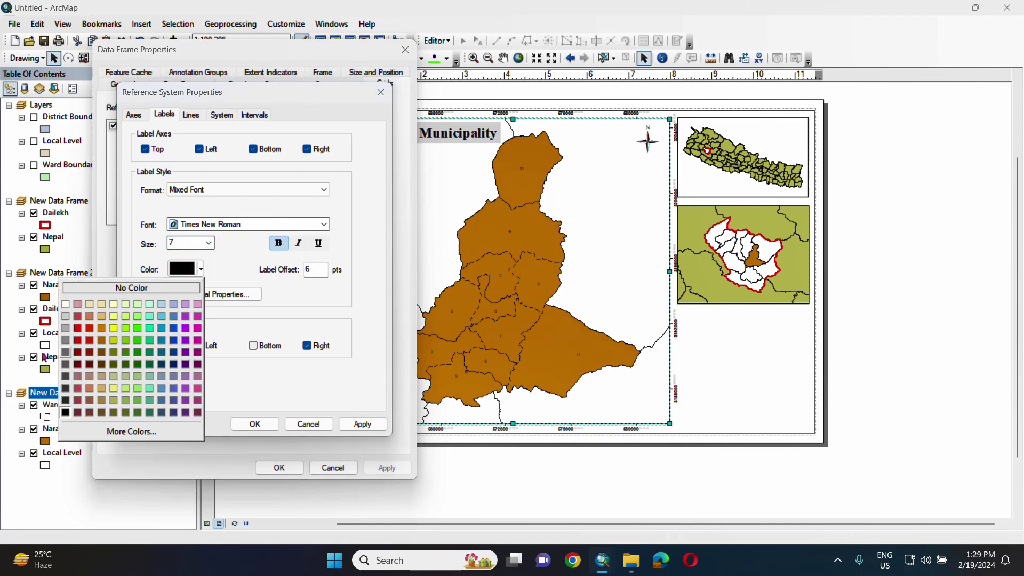
{"action": "left_click", "coordinate": [70, 391]}
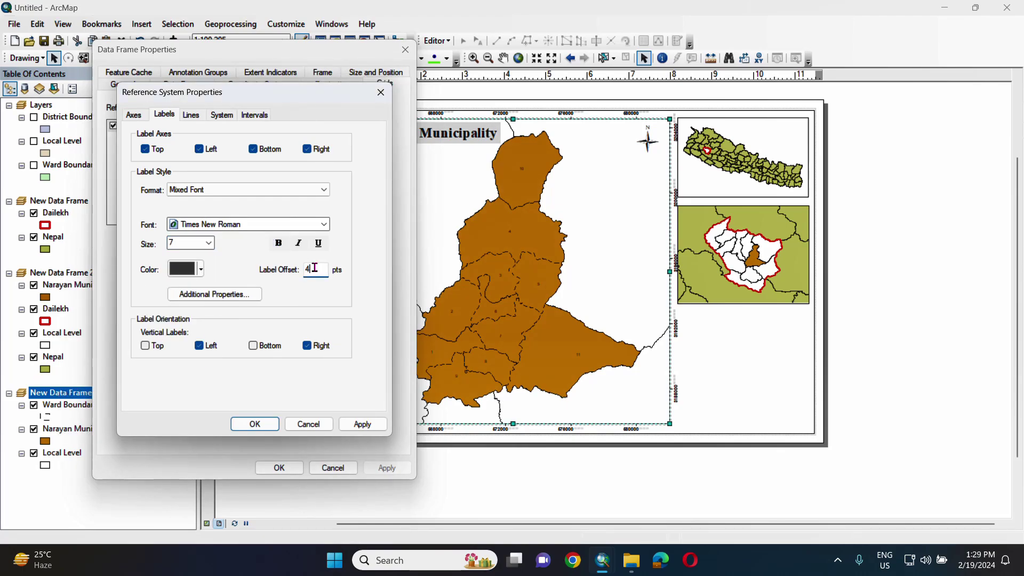
{"action": "left_click", "coordinate": [359, 429]}
Reduce the grid's major division tick size, apply it and open the grid's line display settings
{"action": "left_click", "coordinate": [133, 115]}
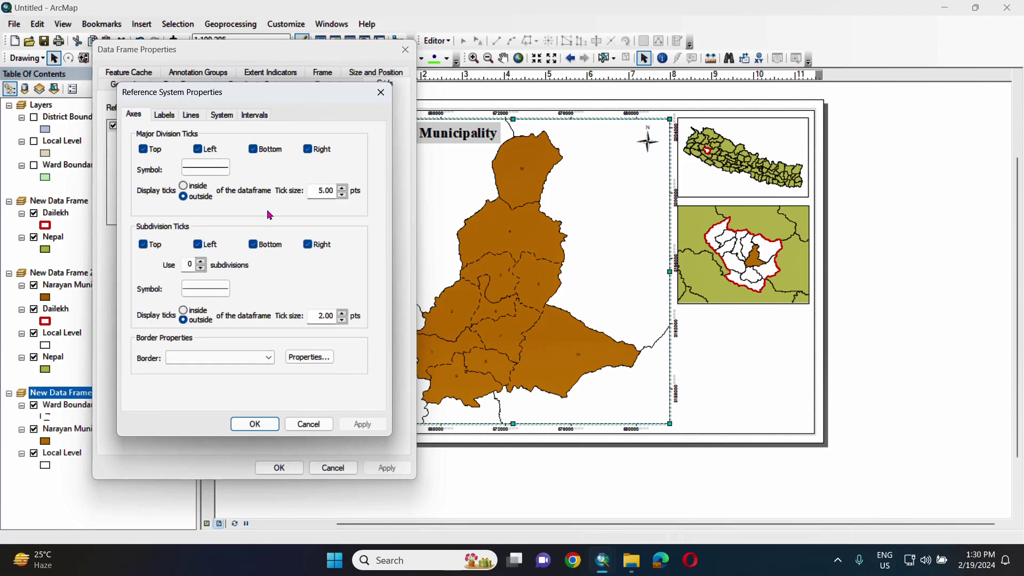
{"action": "left_click", "coordinate": [343, 195]}
{"action": "left_click", "coordinate": [363, 423]}
{"action": "left_click", "coordinate": [191, 116]}
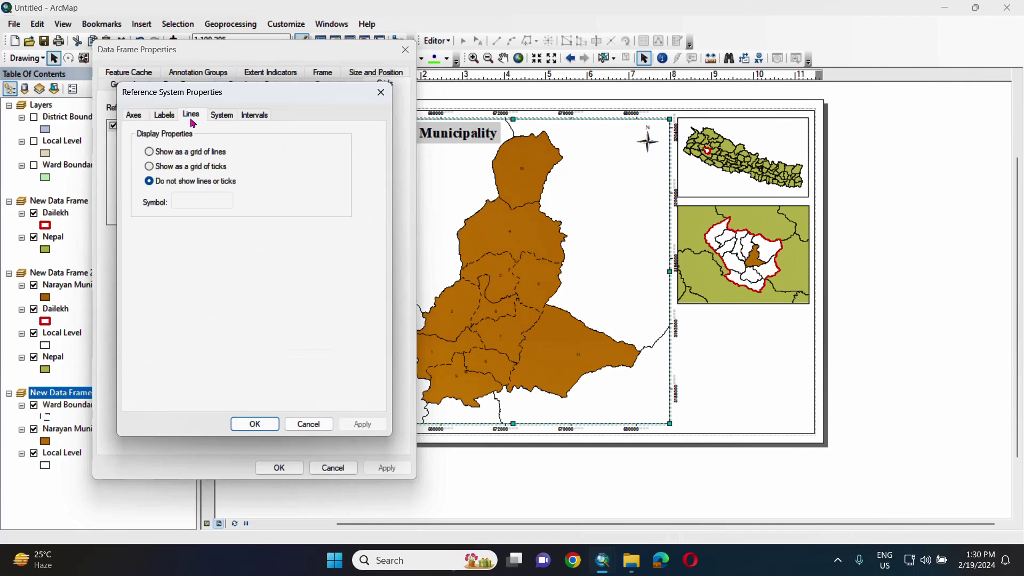
Set the grid labels' number format to 0 decimal places in the additional label properties
{"action": "left_click", "coordinate": [154, 118]}
{"action": "left_click", "coordinate": [133, 115]}
{"action": "left_click", "coordinate": [164, 115]}
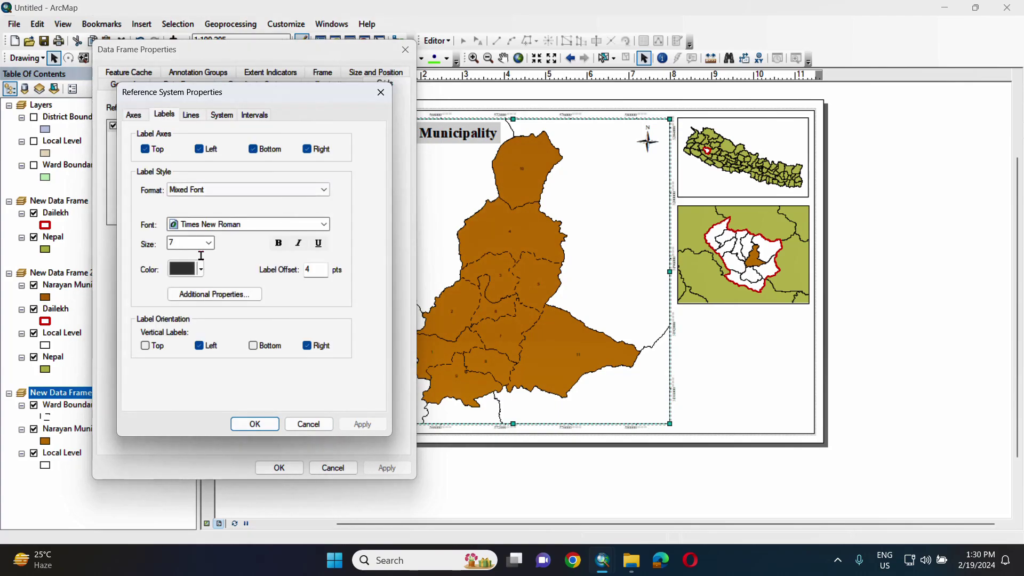
{"action": "left_click", "coordinate": [197, 291]}
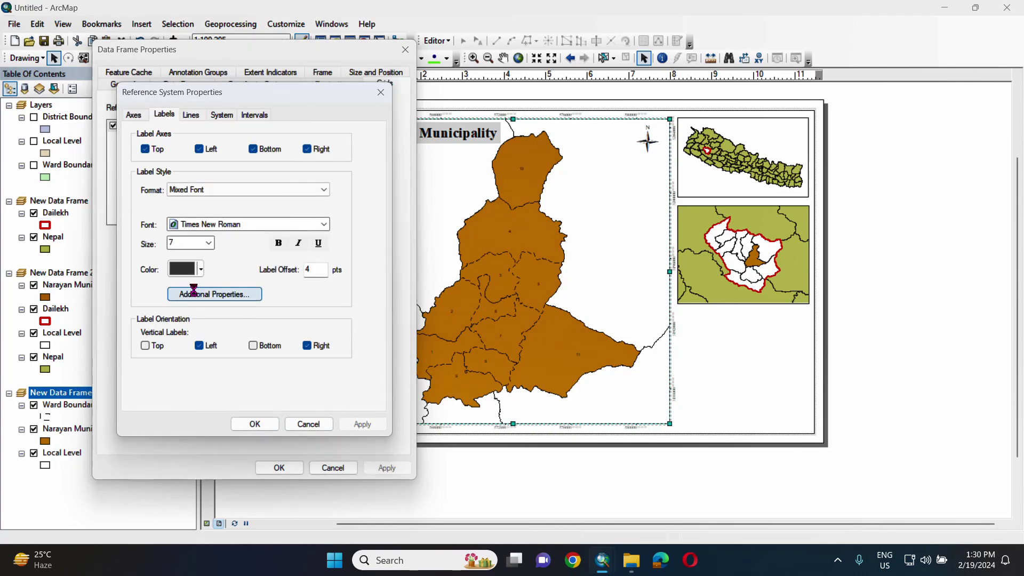
{"action": "left_click", "coordinate": [237, 330]}
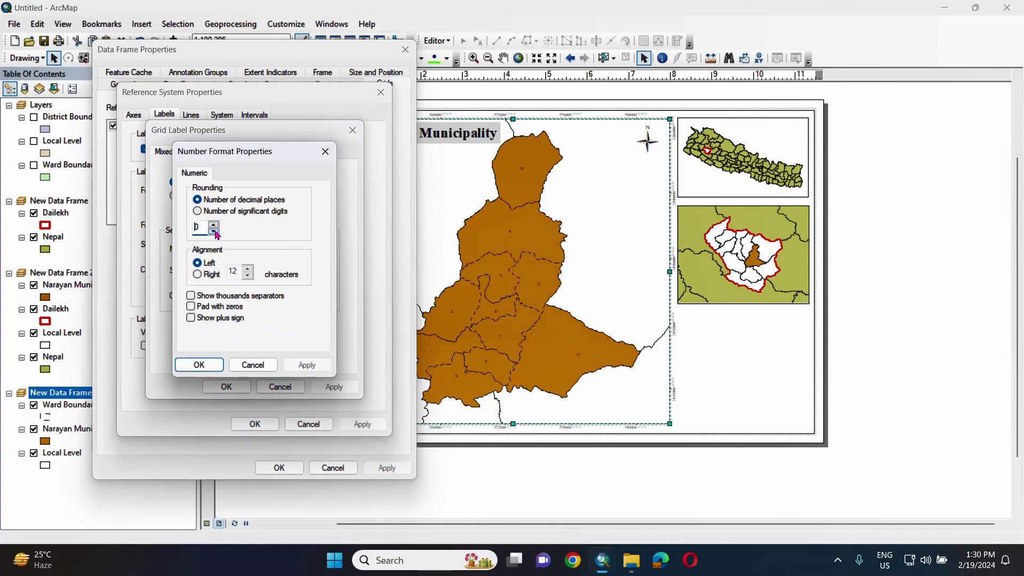
{"action": "left_click", "coordinate": [199, 365]}
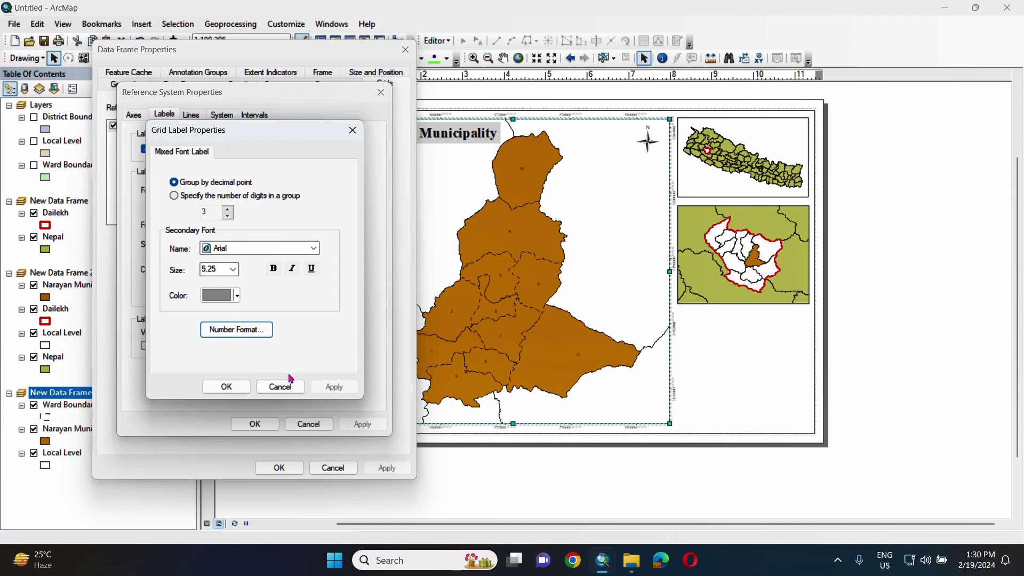
{"action": "left_click", "coordinate": [227, 387]}
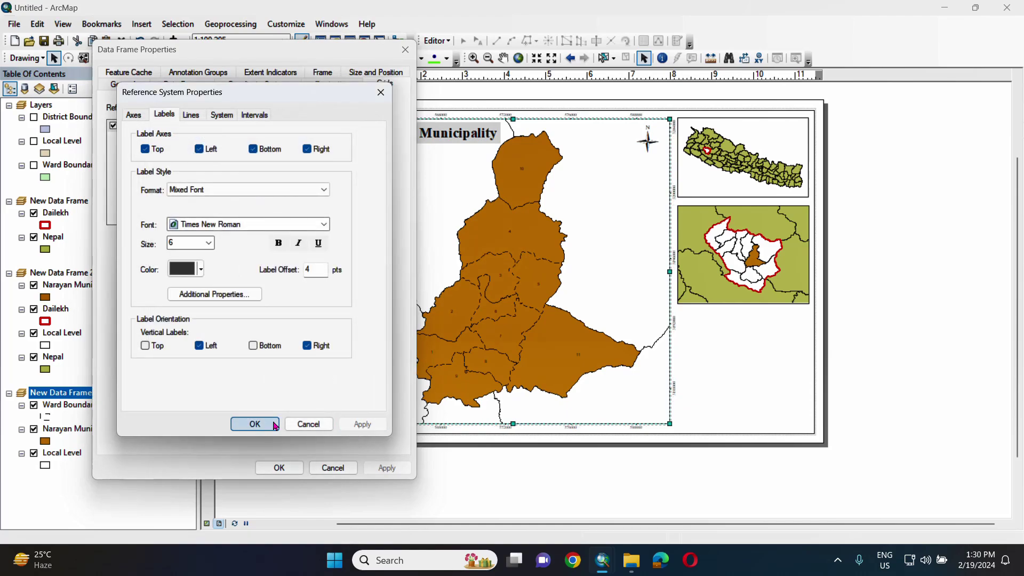
Set the grid label size to 6 and apply the grid changes to the data frame
{"action": "left_click", "coordinate": [256, 424]}
{"action": "left_click", "coordinate": [386, 467]}
{"action": "left_click", "coordinate": [295, 472]}
{"action": "left_click", "coordinate": [533, 373]}
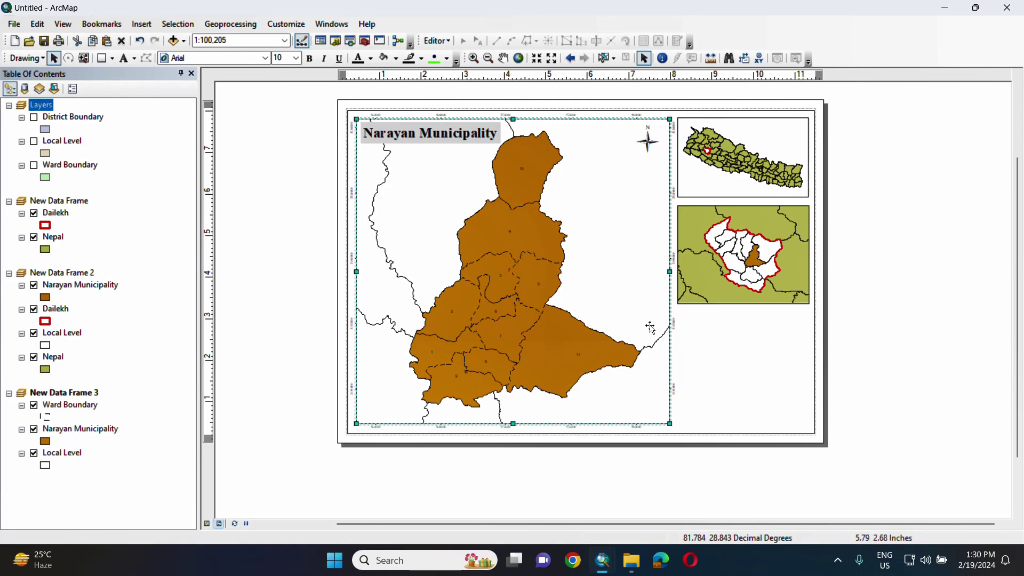
Insert dynamic Coordinate System text and place it in the empty page area below the Dailekh inset
{"action": "left_click", "coordinate": [142, 24]}
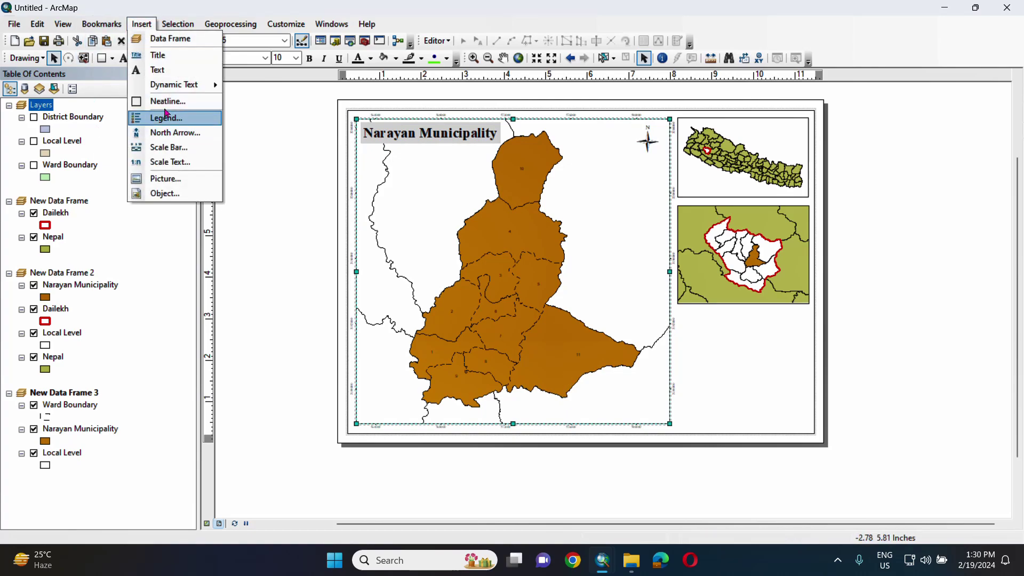
{"action": "mouse_move", "coordinate": [203, 87]}
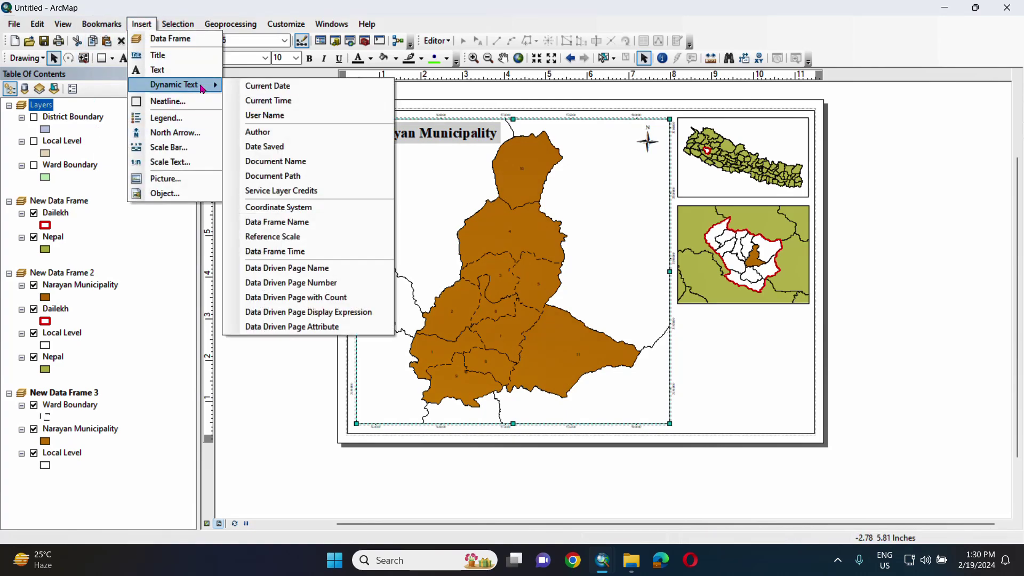
{"action": "left_click", "coordinate": [277, 209]}
{"action": "left_click_drag", "start_coordinate": [747, 348], "coordinate": [705, 405]}
Copy the Dailekh and Nepal layers from New Data Frame to the end of New Data Frame 3
{"action": "left_click", "coordinate": [584, 290]}
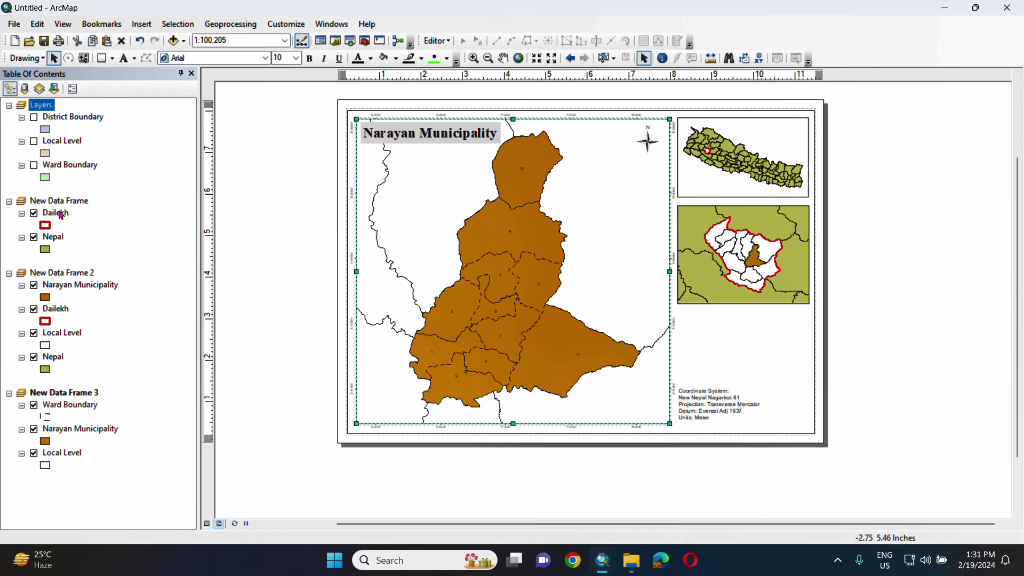
{"action": "left_click_drag", "start_coordinate": [61, 215], "coordinate": [47, 476]}
{"action": "left_click_drag", "start_coordinate": [54, 236], "coordinate": [50, 530]}
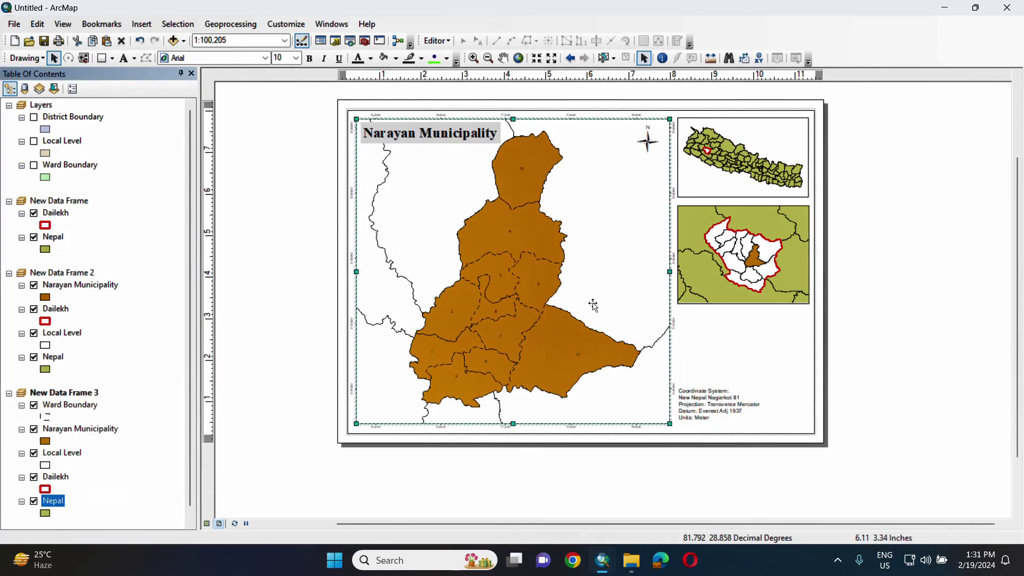
Start a one-column legend containing Ward Boundary, Narayan Municipality, Local Level, Dailekh and Nepal, keeping the default title
{"action": "left_click", "coordinate": [141, 24]}
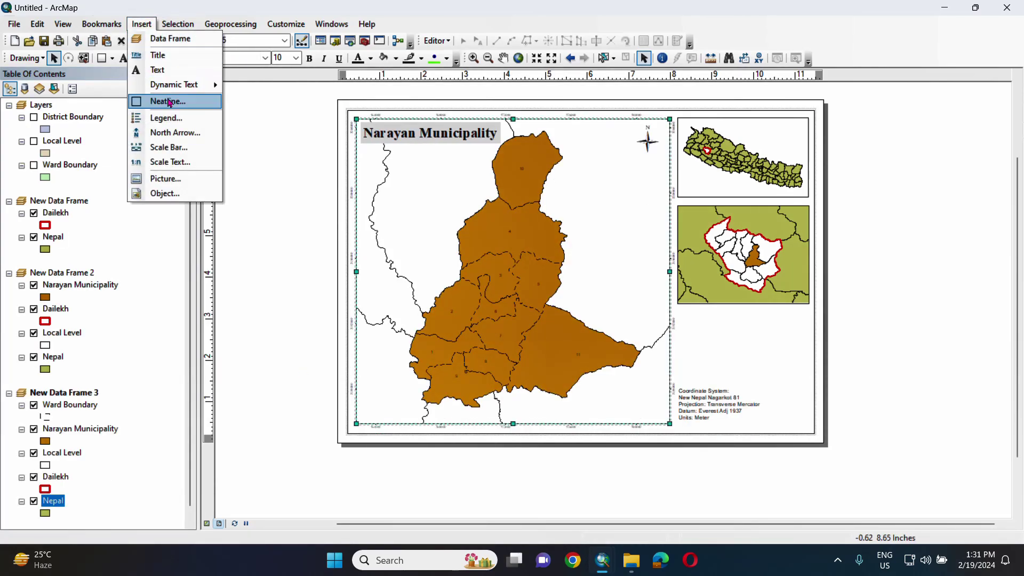
{"action": "left_click", "coordinate": [166, 118]}
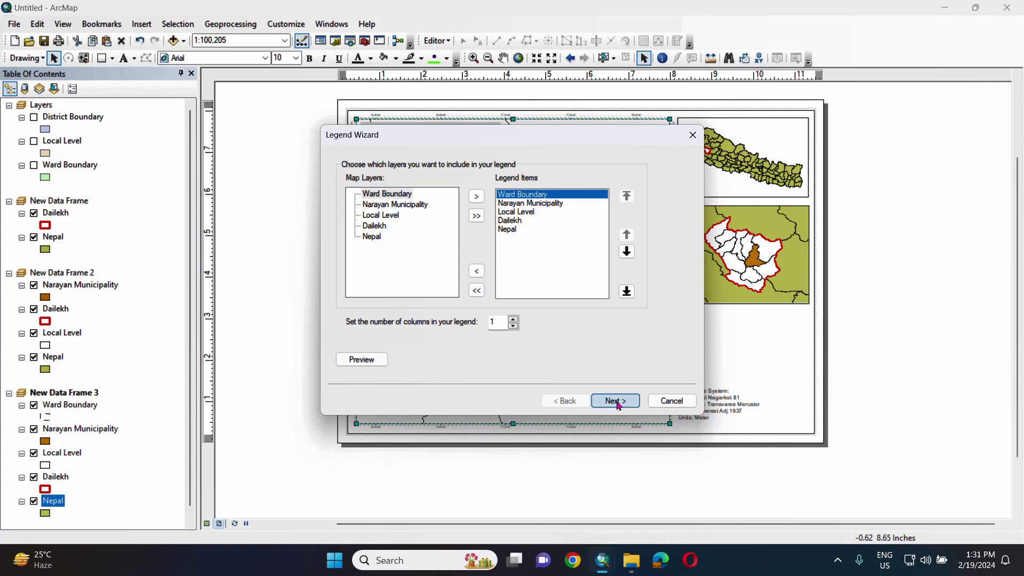
{"action": "left_click", "coordinate": [616, 401]}
{"action": "left_click", "coordinate": [616, 401]}
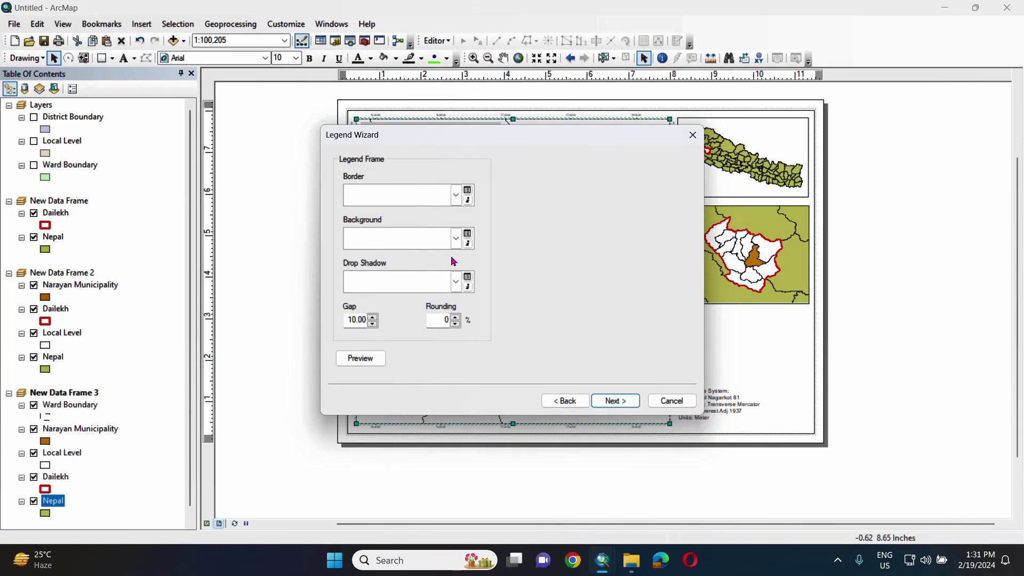
Choose a background and a 0.5 Point border for the legend frame and finish the legend with the remaining defaults
{"action": "left_click", "coordinate": [456, 239]}
{"action": "left_click", "coordinate": [403, 391]}
{"action": "left_click", "coordinate": [456, 196]}
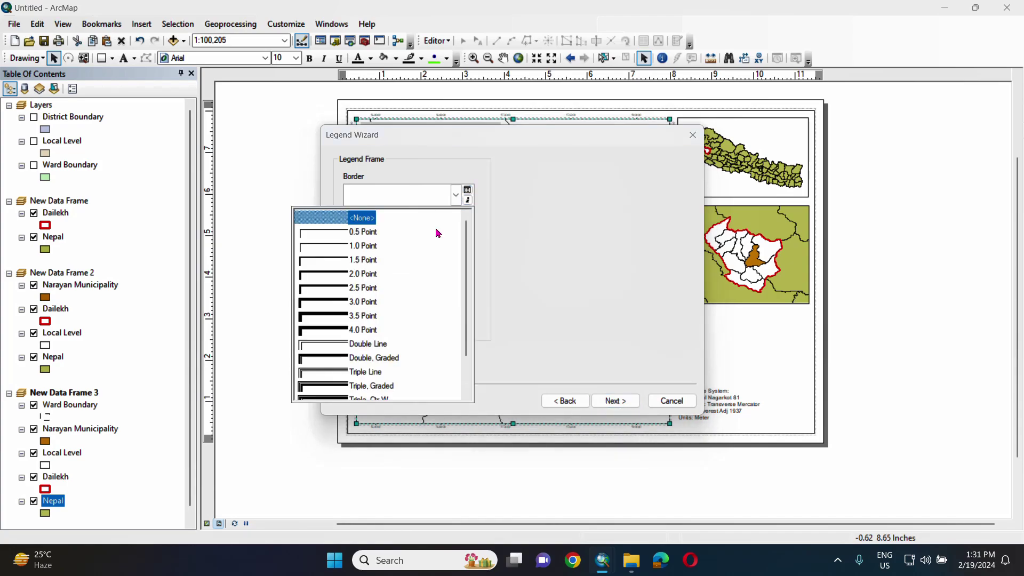
{"action": "left_click", "coordinate": [343, 233]}
{"action": "left_click", "coordinate": [608, 399]}
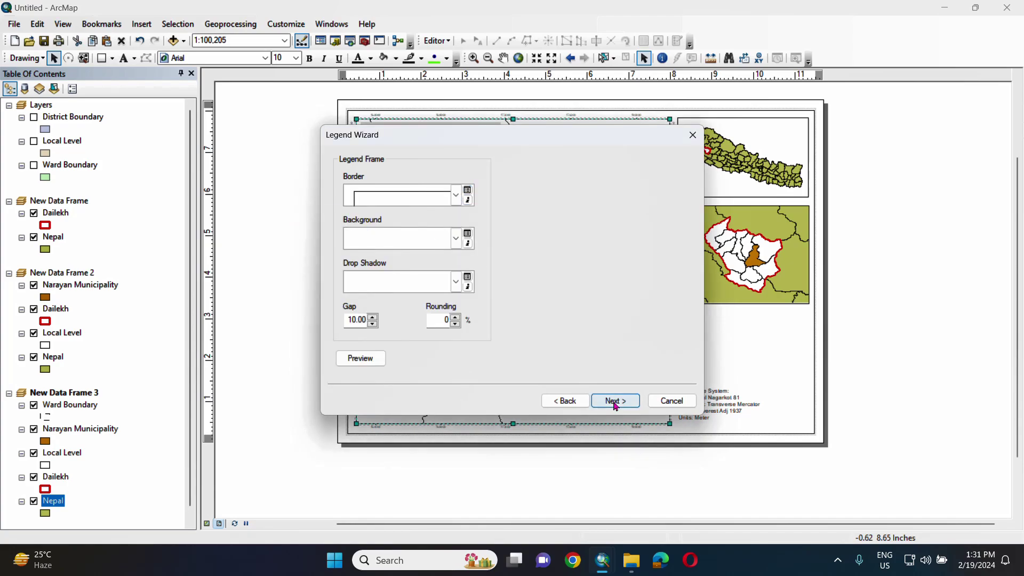
{"action": "left_click", "coordinate": [616, 404]}
{"action": "left_click", "coordinate": [615, 401]}
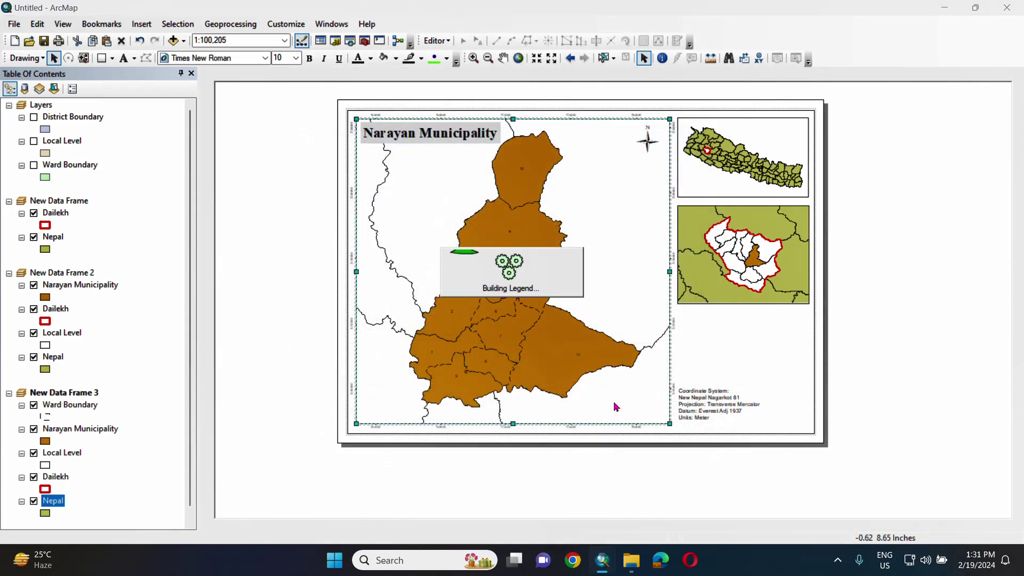
Place the legend directly below the Dailekh inset, shrink it, and move the coordinate system text just beneath it
{"action": "left_click_drag", "start_coordinate": [559, 314], "coordinate": [728, 337]}
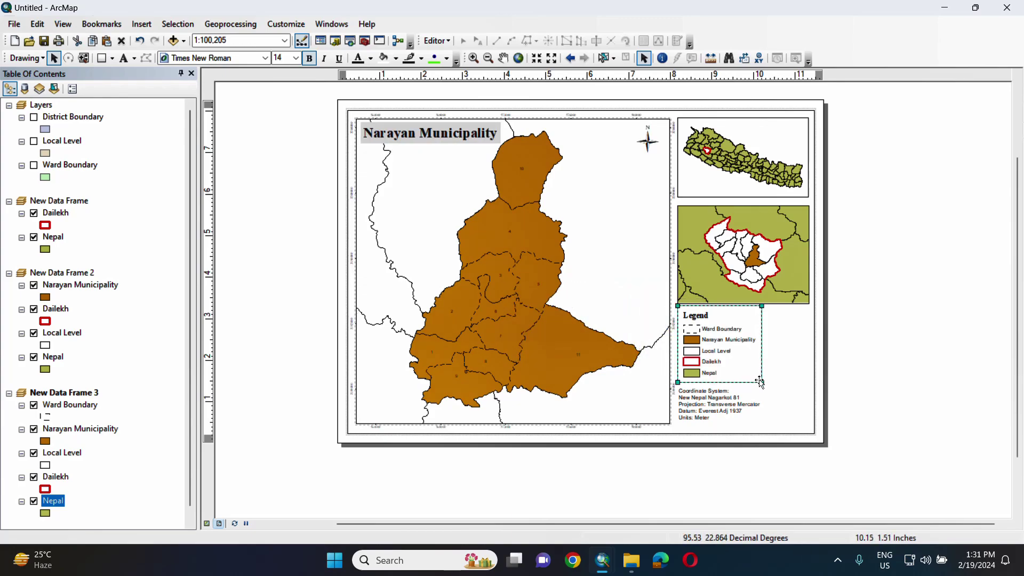
{"action": "left_click_drag", "start_coordinate": [754, 395], "coordinate": [753, 381]}
Insert an Alternating Scale Bar 2 Metric for the main map and place it near the frame's lower edge
{"action": "left_click", "coordinate": [142, 24]}
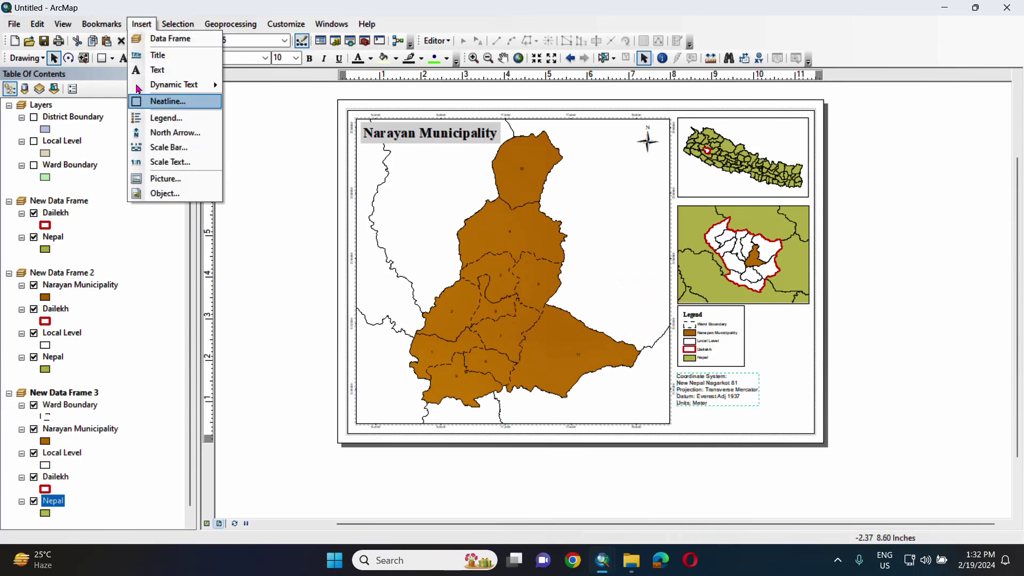
{"action": "left_click", "coordinate": [164, 161]}
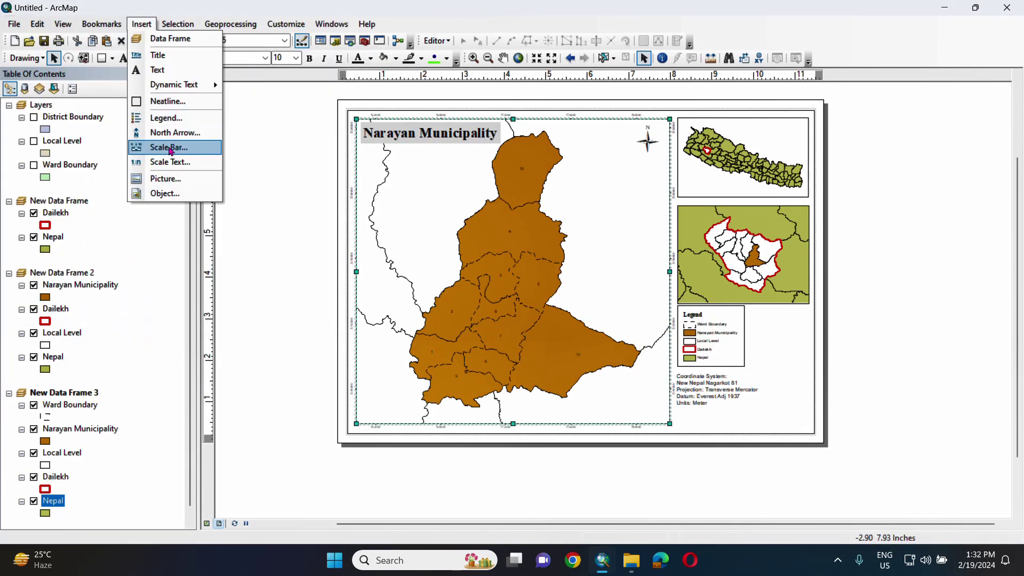
{"action": "left_click", "coordinate": [169, 148]}
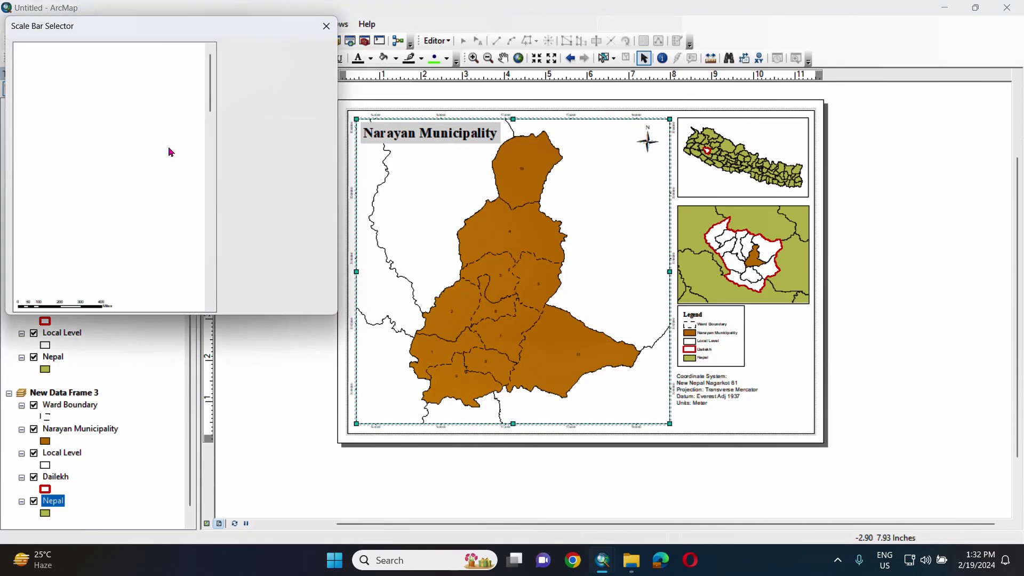
{"action": "scroll", "coordinate": [165, 213], "scroll_direction": "down", "scroll_amount": 5}
{"action": "scroll", "coordinate": [102, 214], "scroll_direction": "down", "scroll_amount": 4}
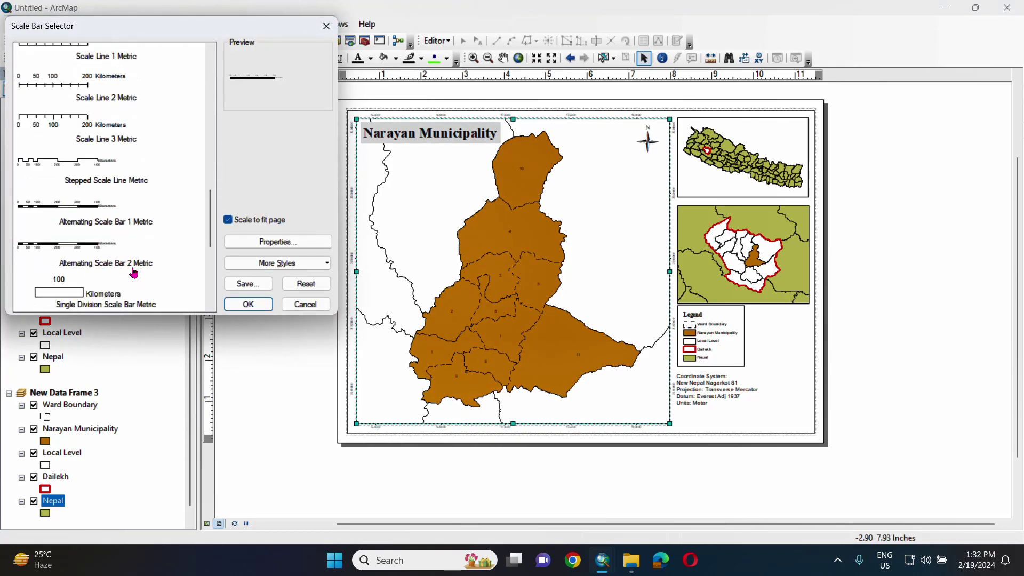
{"action": "left_click", "coordinate": [88, 244]}
{"action": "left_click", "coordinate": [248, 304]}
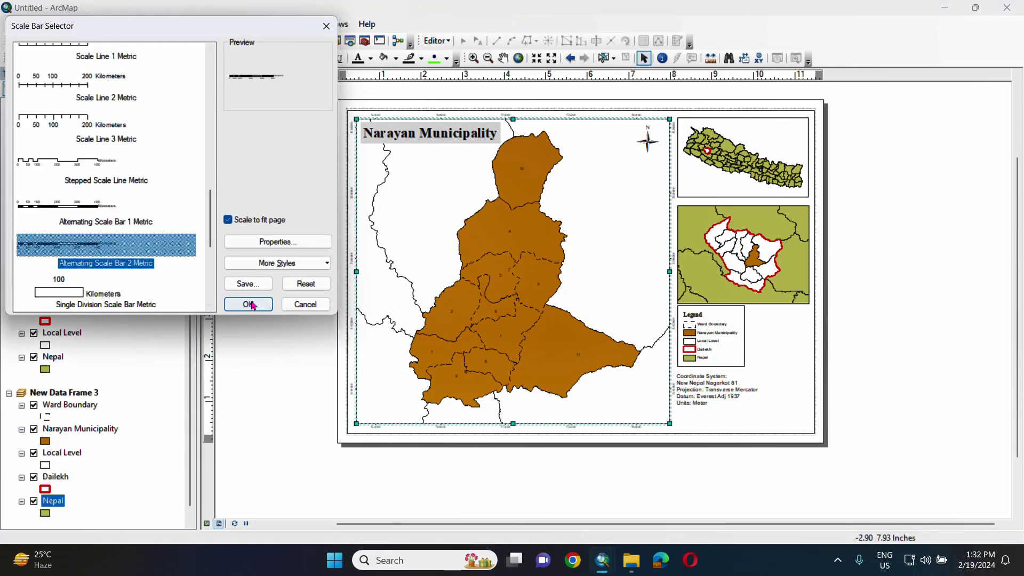
{"action": "left_click_drag", "start_coordinate": [622, 323], "coordinate": [509, 419]}
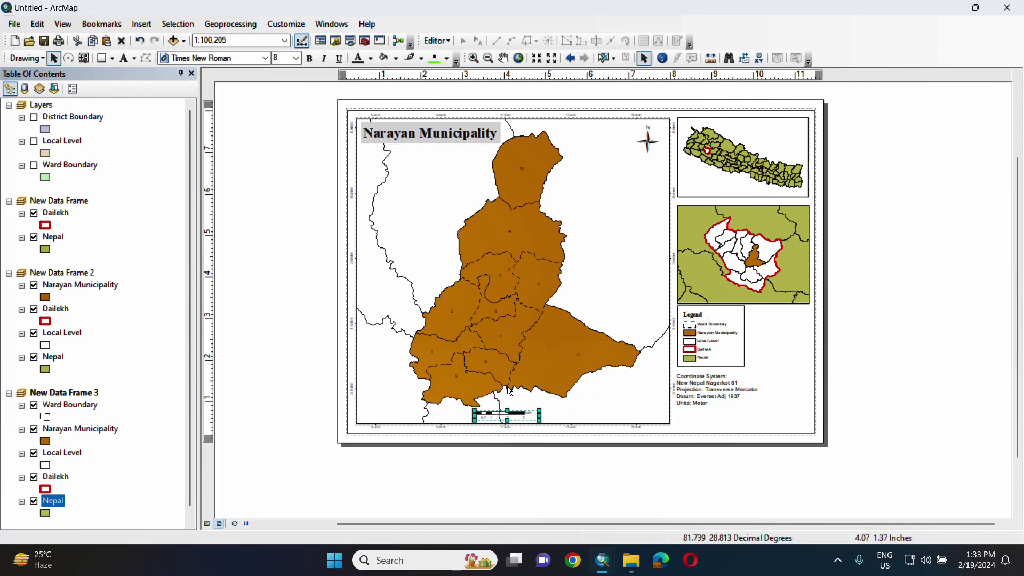
Insert Absolute Scale text and place it just above the scale bar
{"action": "left_click", "coordinate": [142, 24]}
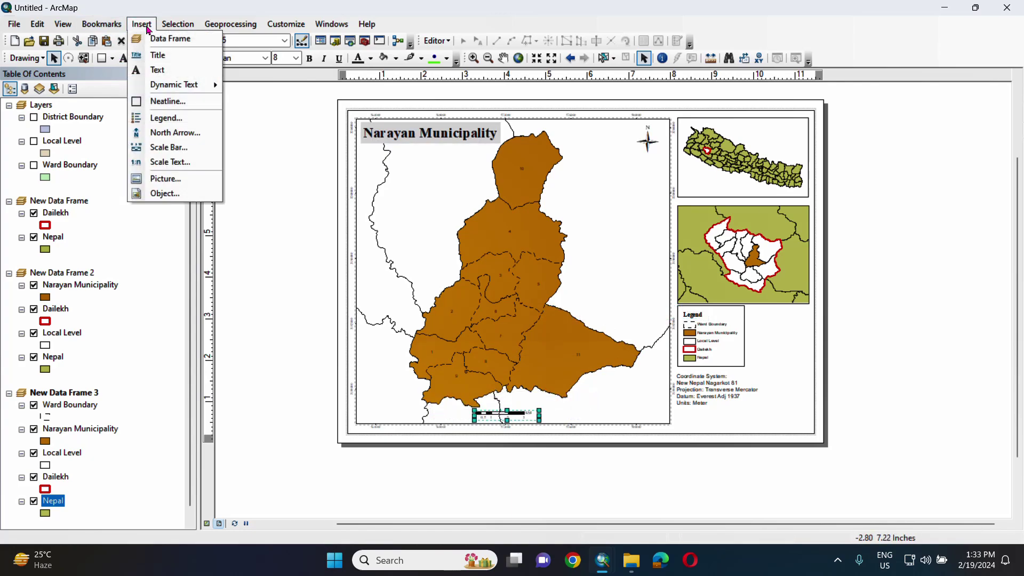
{"action": "left_click", "coordinate": [171, 161]}
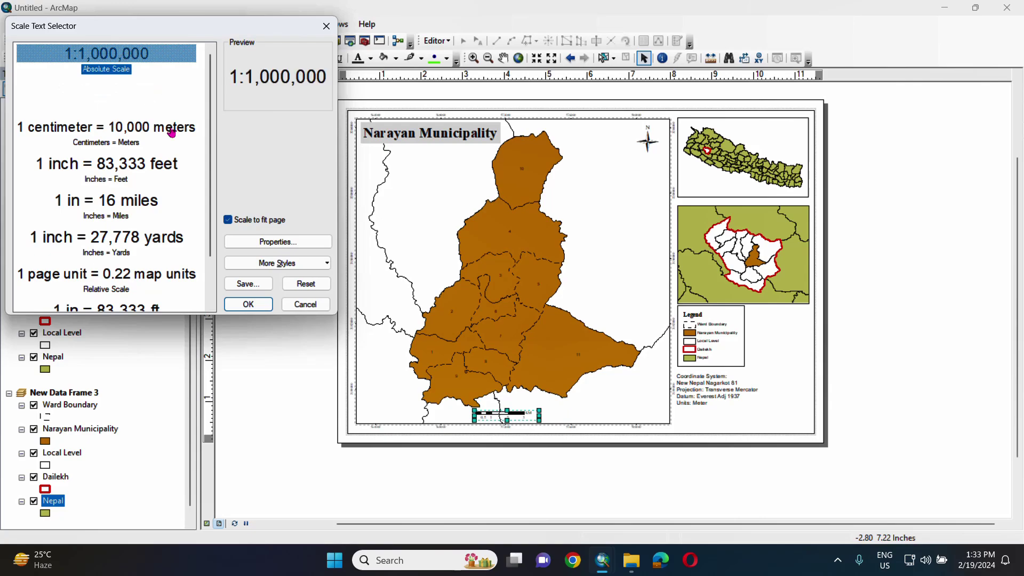
{"action": "left_click", "coordinate": [248, 304]}
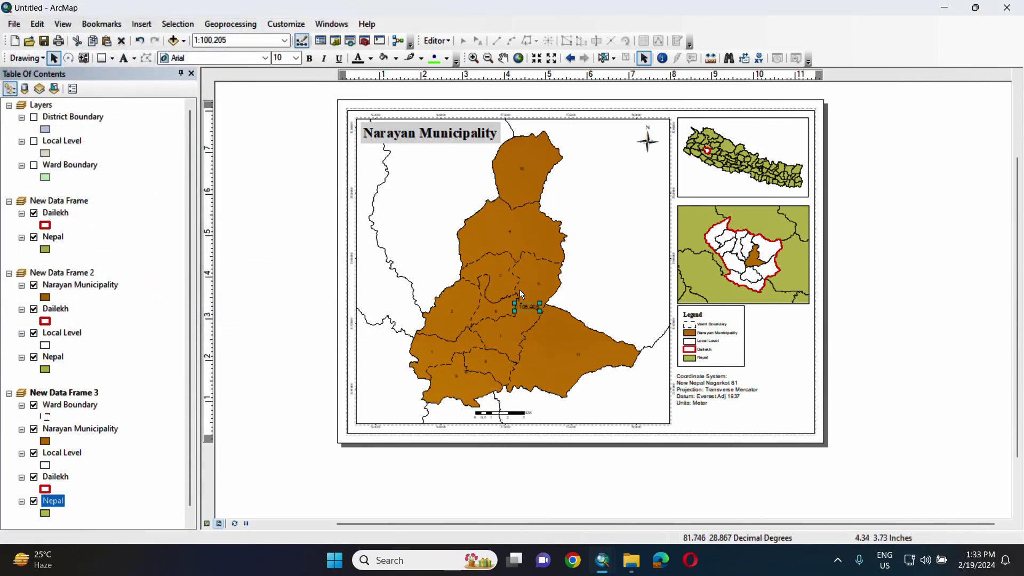
{"action": "left_click_drag", "start_coordinate": [529, 306], "coordinate": [512, 397]}
Set the main map's scale to 1:100,000
{"action": "left_click", "coordinate": [247, 40]}
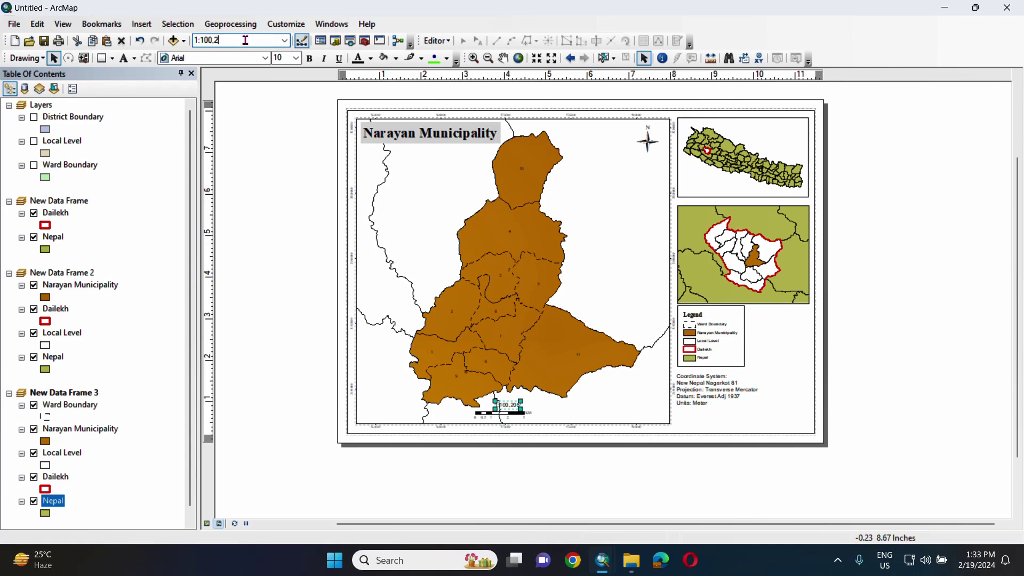
{"action": "type", "text": "1:100,000"}
{"action": "key", "text": "Return"}
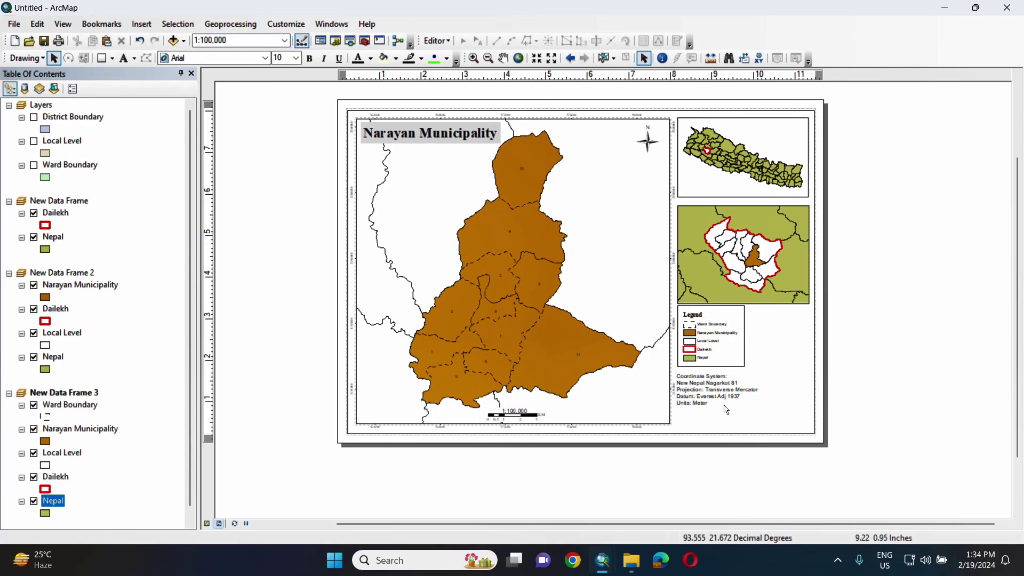
Add a "Prepared By:" text beside the legend and place the logo image beneath it
{"action": "left_click", "coordinate": [141, 24]}
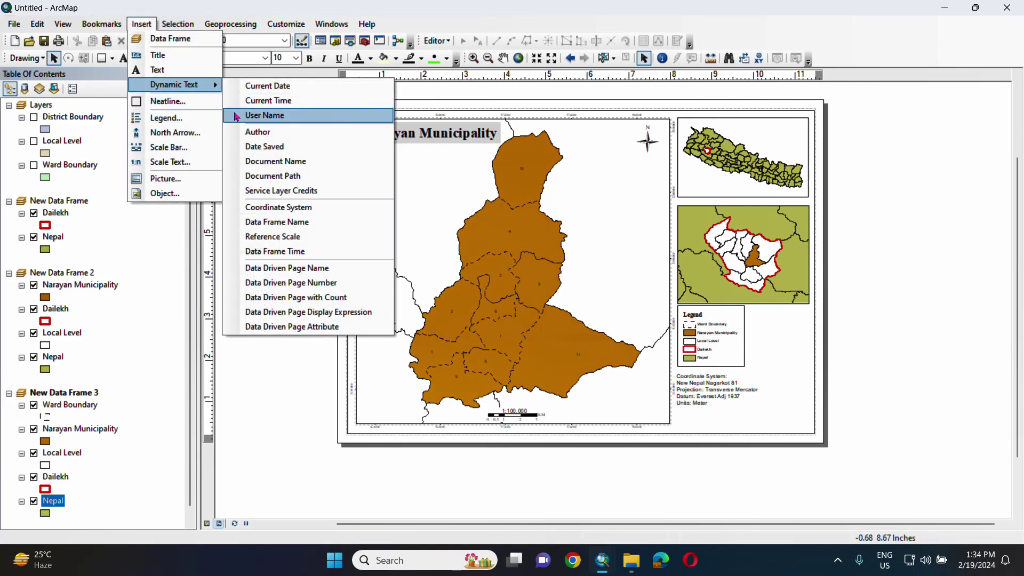
{"action": "left_click", "coordinate": [256, 114]}
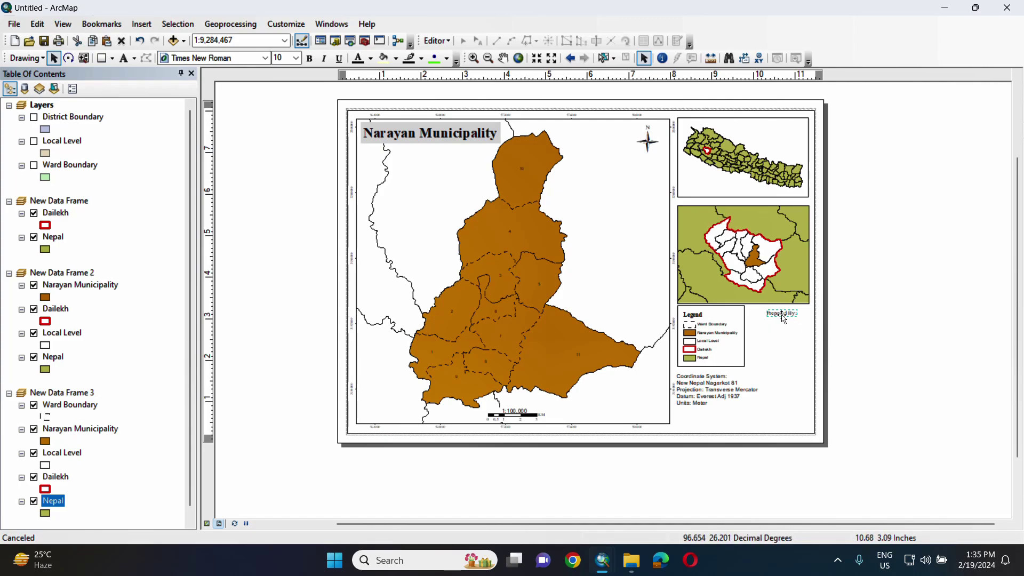
{"action": "left_click", "coordinate": [633, 561]}
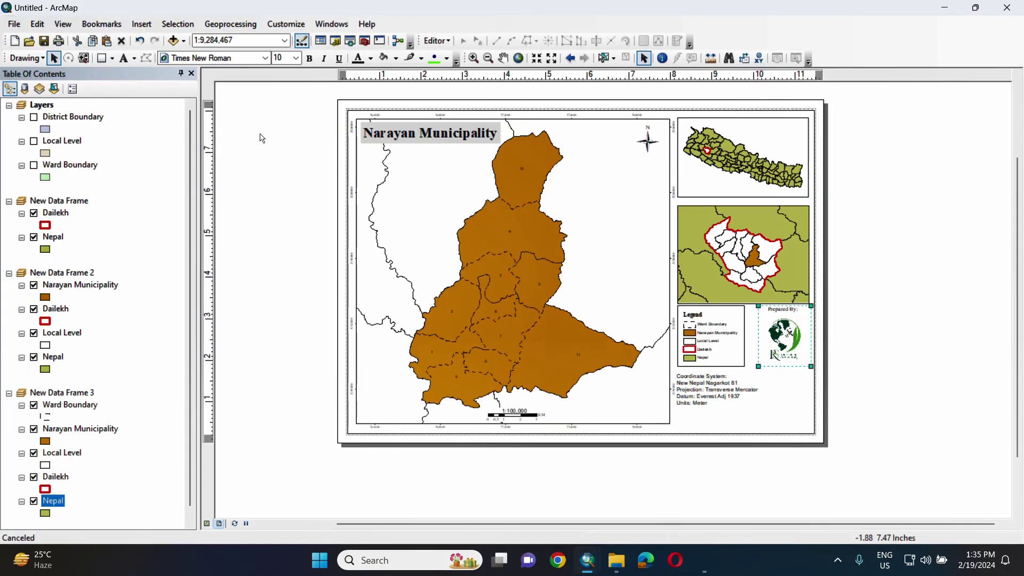
Add a Times New Roman text with "Date:2080/11/07" and "Data Source: Survey Department" on separate lines, and place it beneath the logo
{"action": "left_click", "coordinate": [142, 24]}
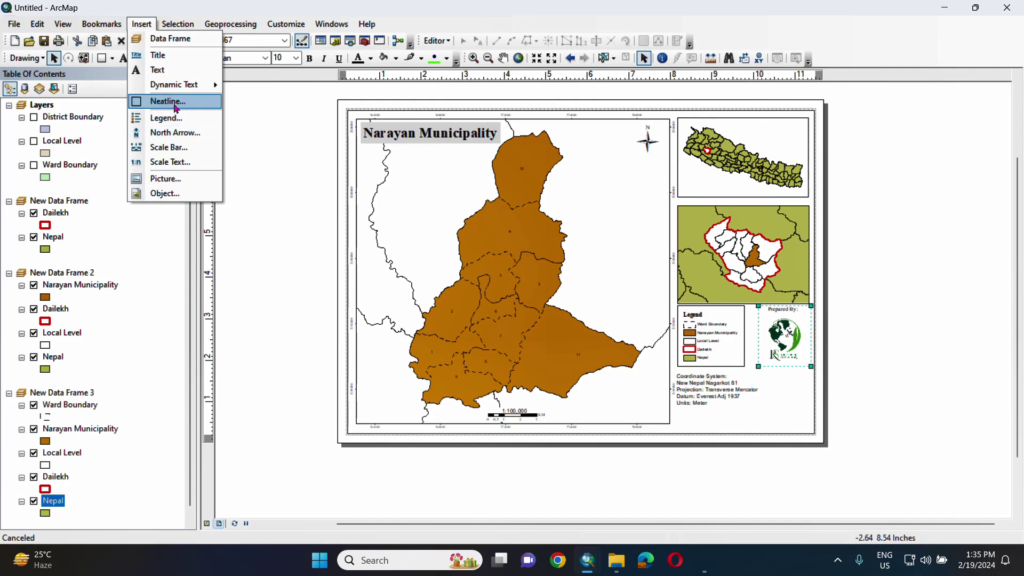
{"action": "left_click", "coordinate": [157, 70]}
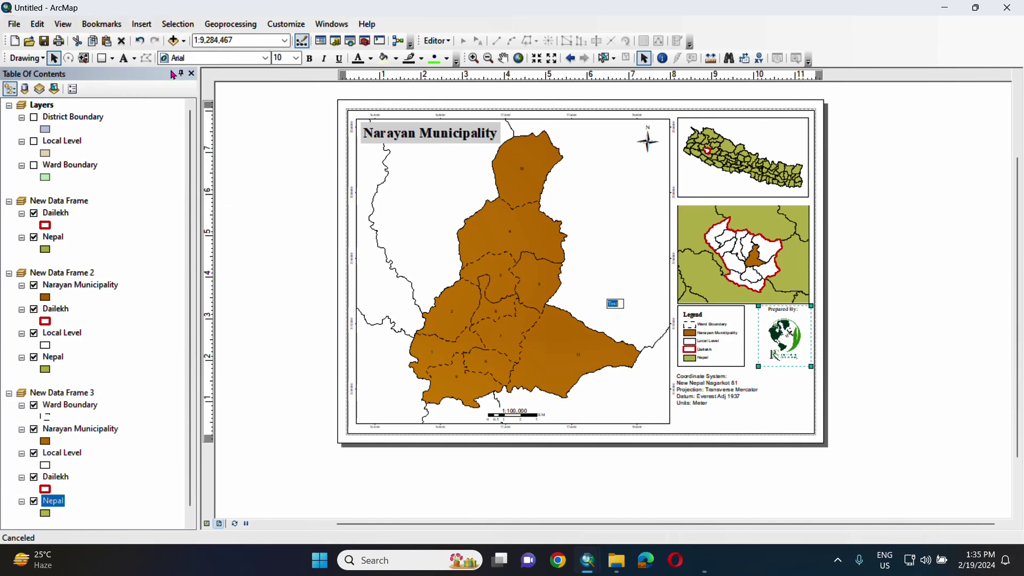
{"action": "double_click", "coordinate": [613, 303]}
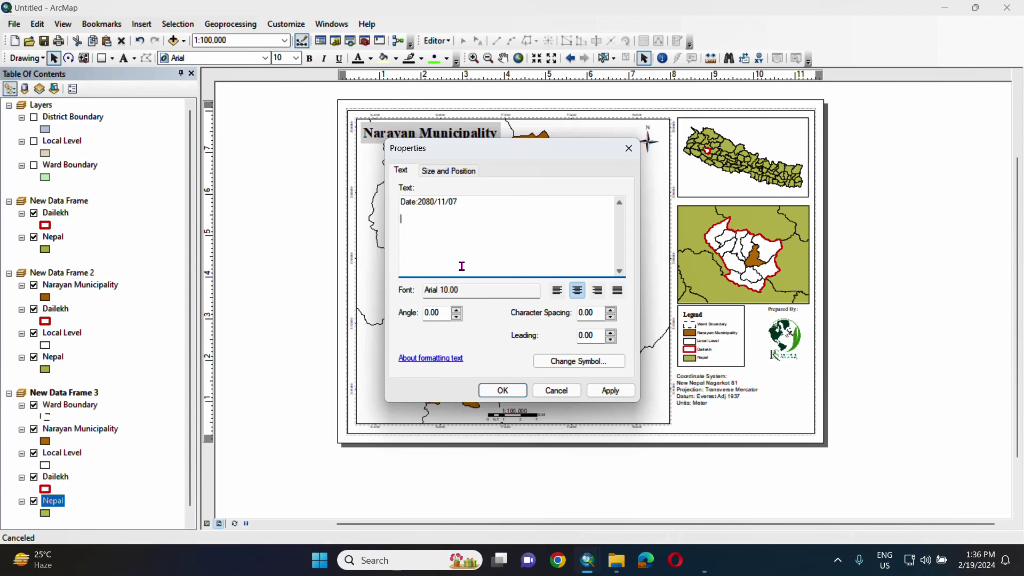
{"action": "type", "text": "Data Source: Survey Department"}
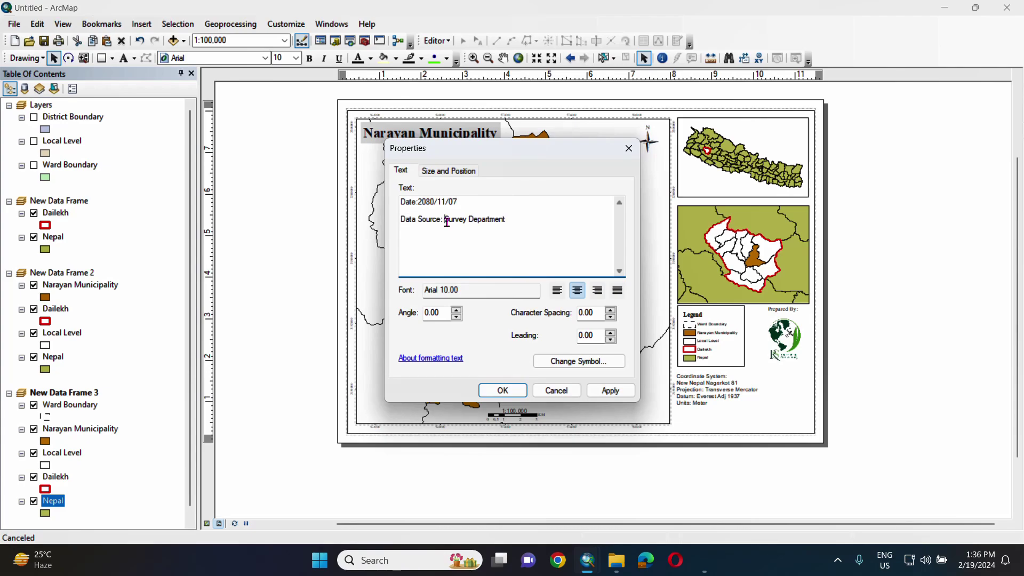
{"action": "left_click", "coordinate": [447, 219]}
{"action": "key", "text": "Return"}
{"action": "left_click", "coordinate": [611, 390]}
{"action": "left_click", "coordinate": [512, 393]}
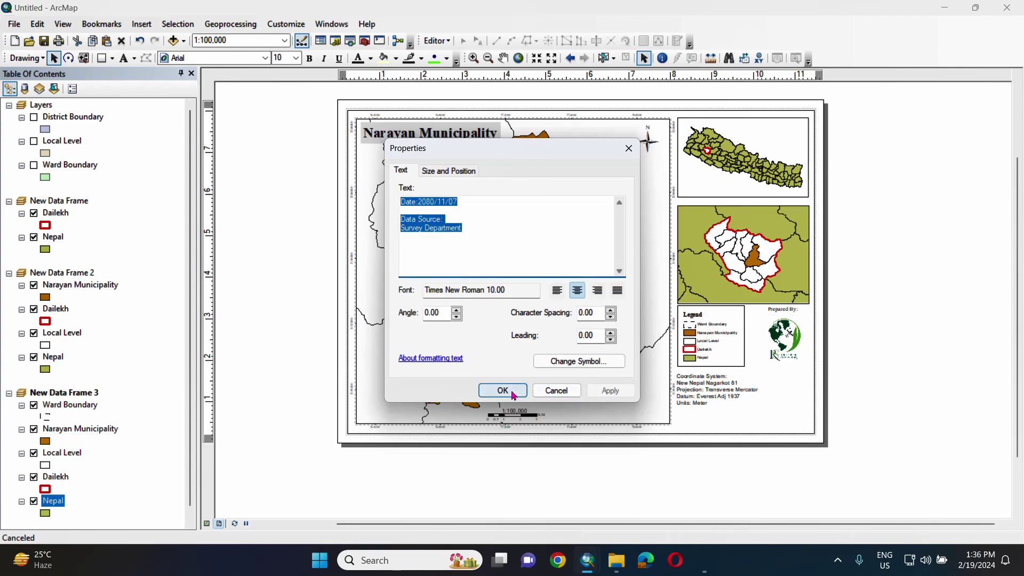
{"action": "left_click_drag", "start_coordinate": [613, 315], "coordinate": [781, 397]}
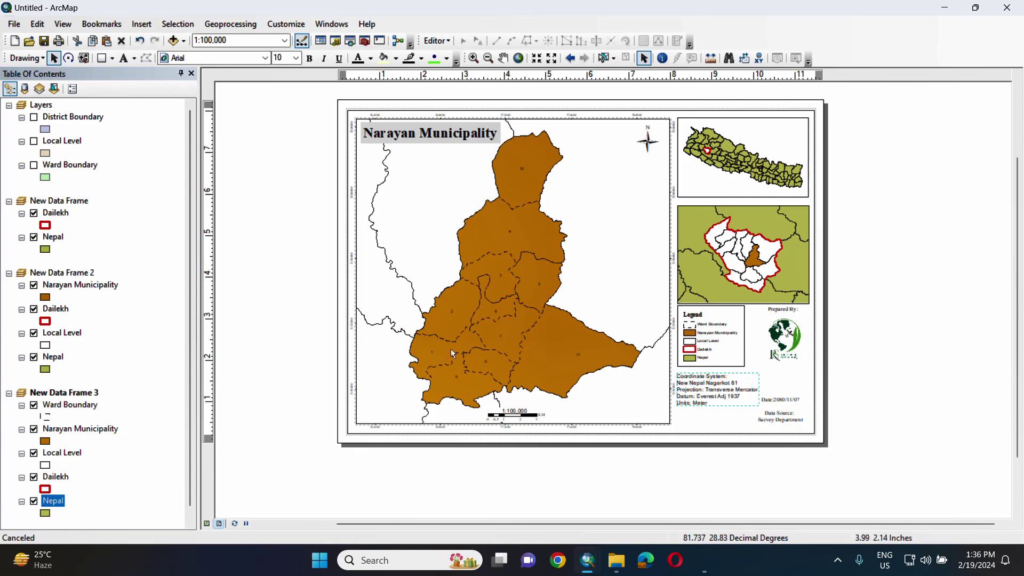
{"action": "right_click", "coordinate": [59, 453]}
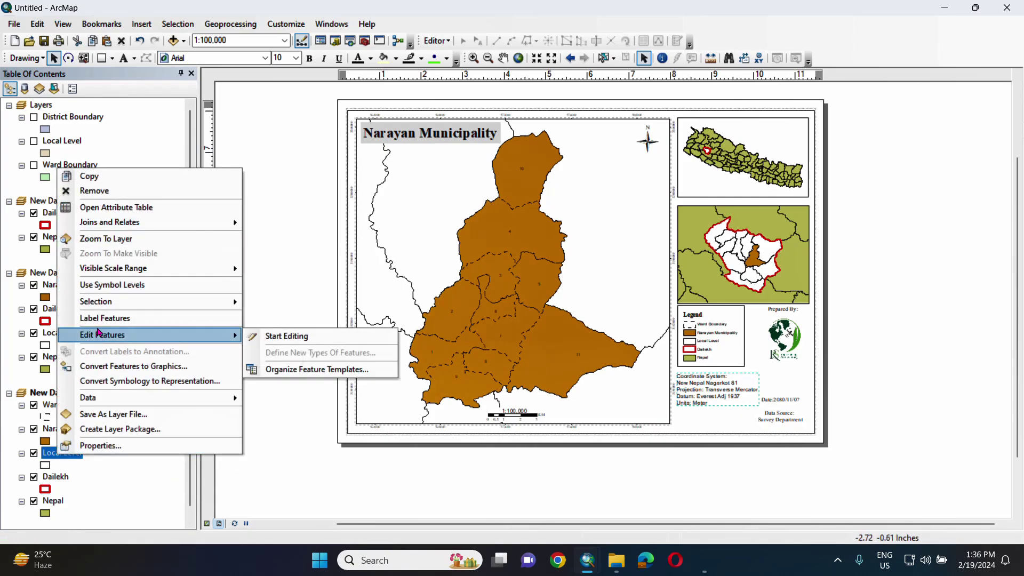
{"action": "left_click", "coordinate": [582, 400]}
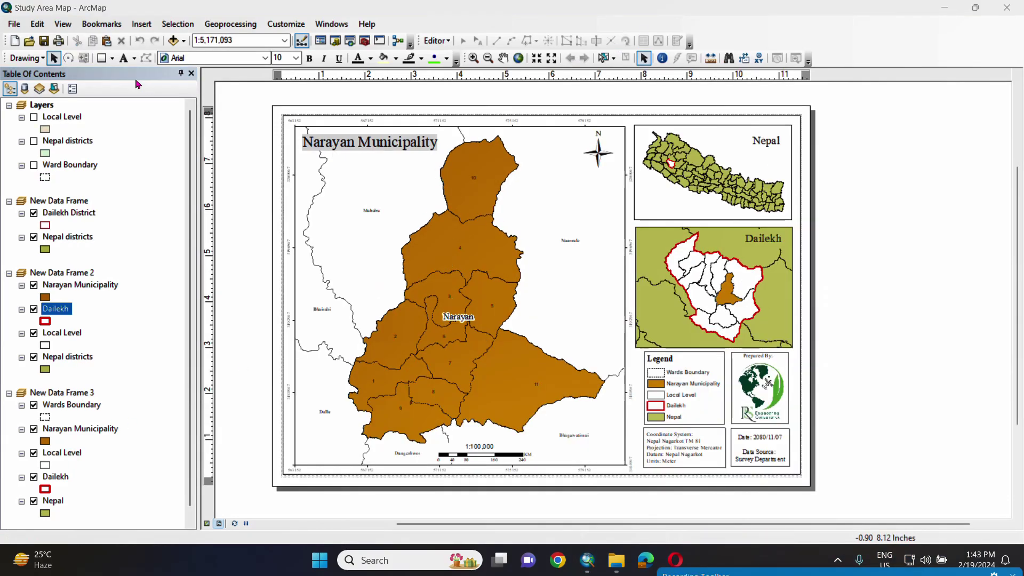
Check the finished Study Area Map layout in print preview, then return to the layout
{"action": "left_click", "coordinate": [14, 24]}
{"action": "left_click", "coordinate": [43, 196]}
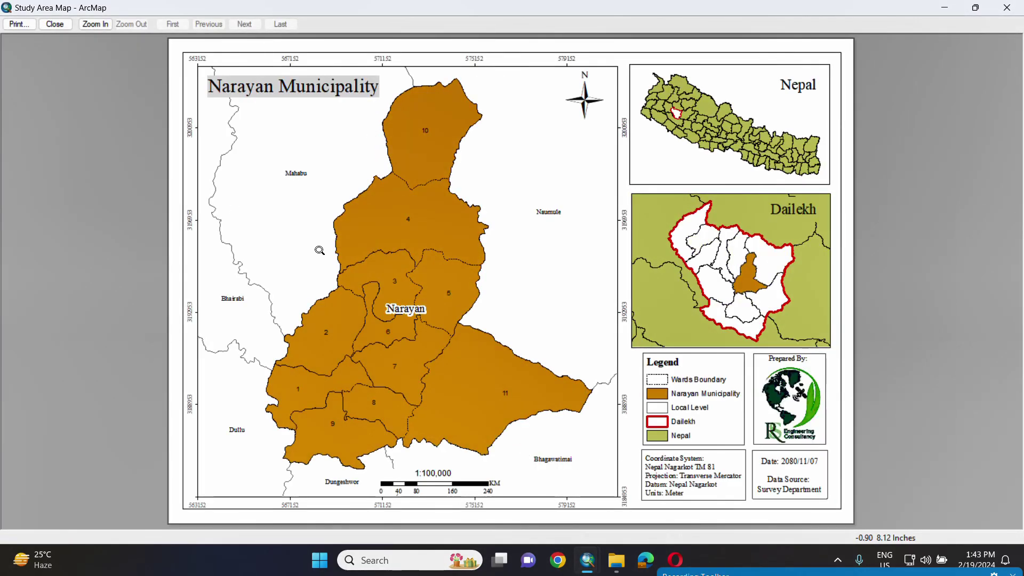
{"action": "left_click", "coordinate": [1007, 7]}
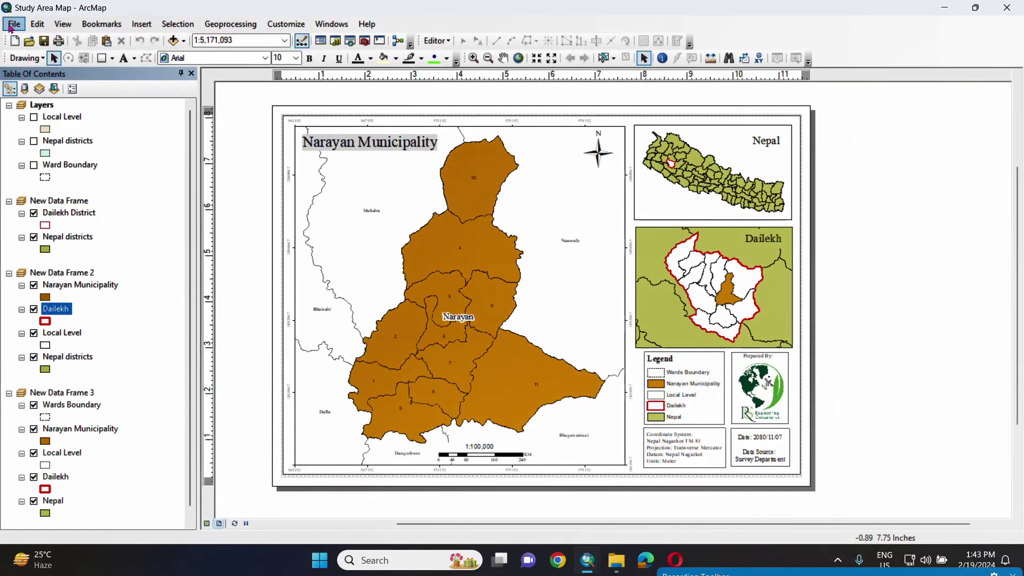
Export the map layout as a 1000 dpi JPEG named "Study Area Map final" in the youtube folder
{"action": "left_click", "coordinate": [13, 24]}
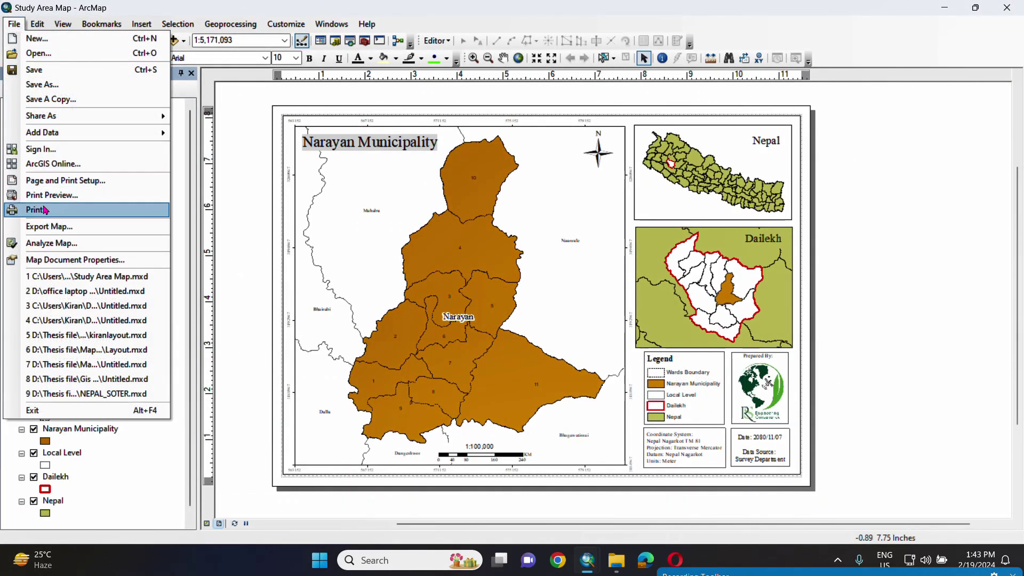
{"action": "left_click", "coordinate": [52, 226]}
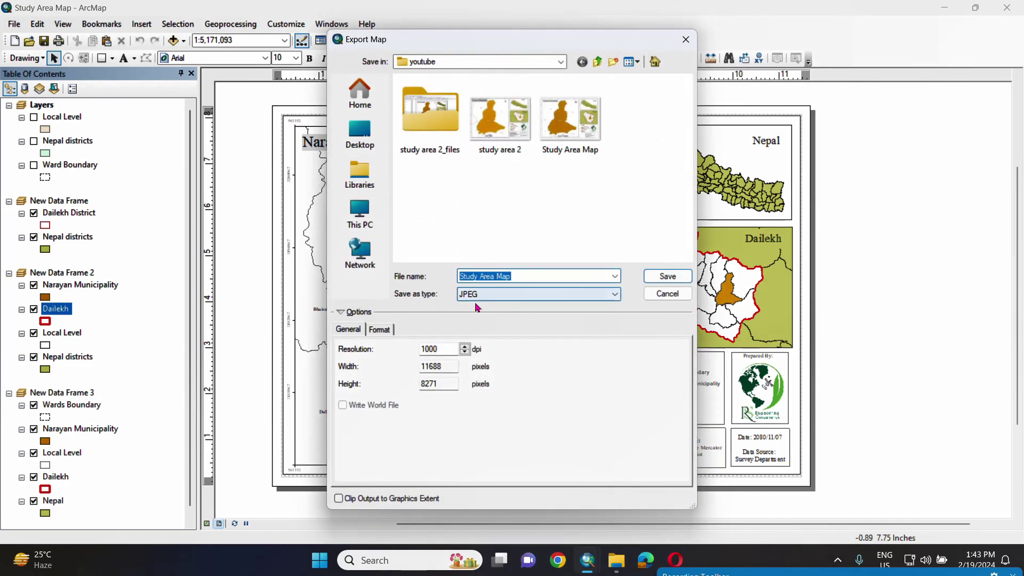
{"action": "left_click", "coordinate": [509, 295]}
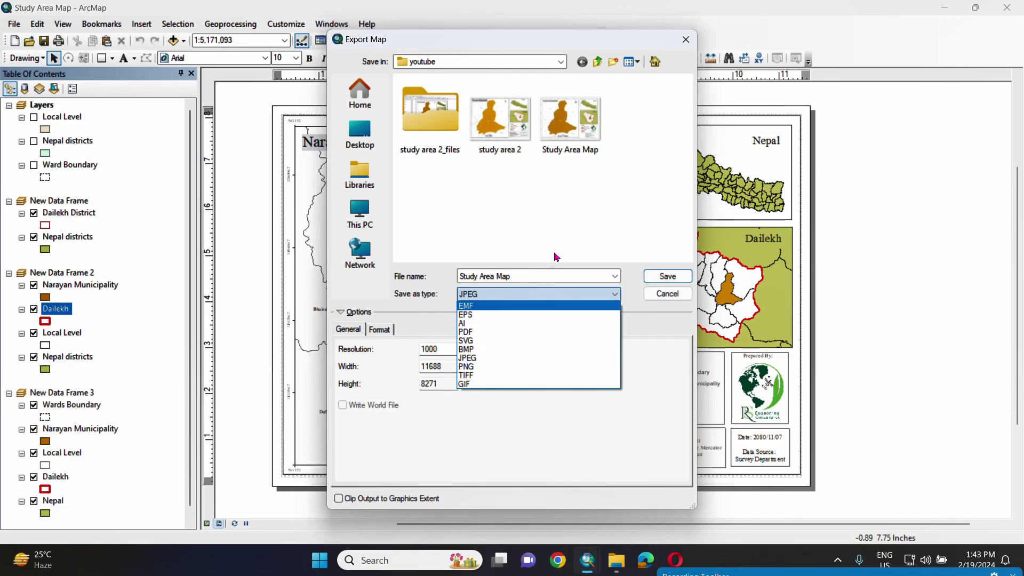
{"action": "left_click", "coordinate": [570, 281]}
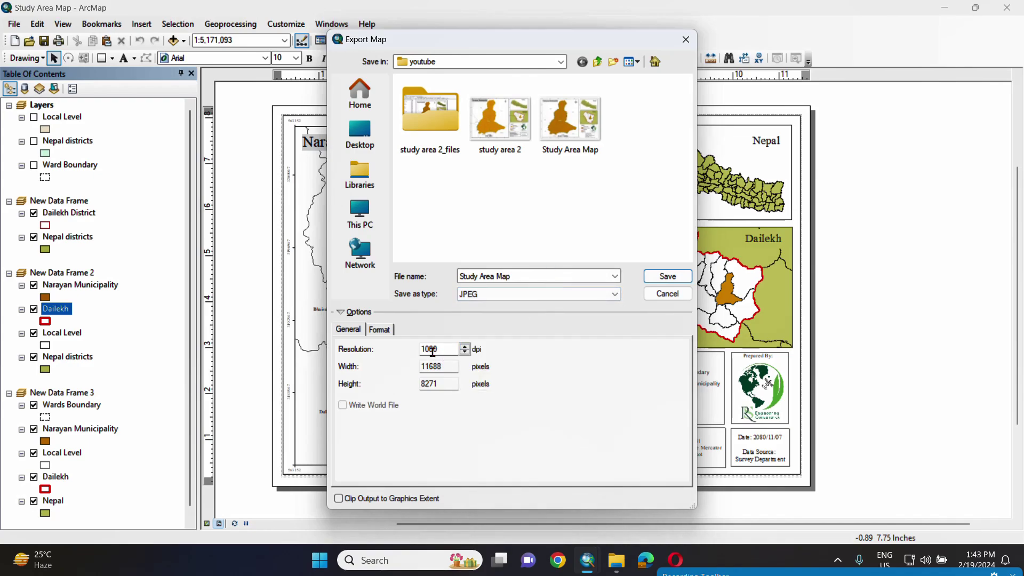
{"action": "left_click", "coordinate": [522, 275]}
{"action": "double_click", "coordinate": [523, 276]}
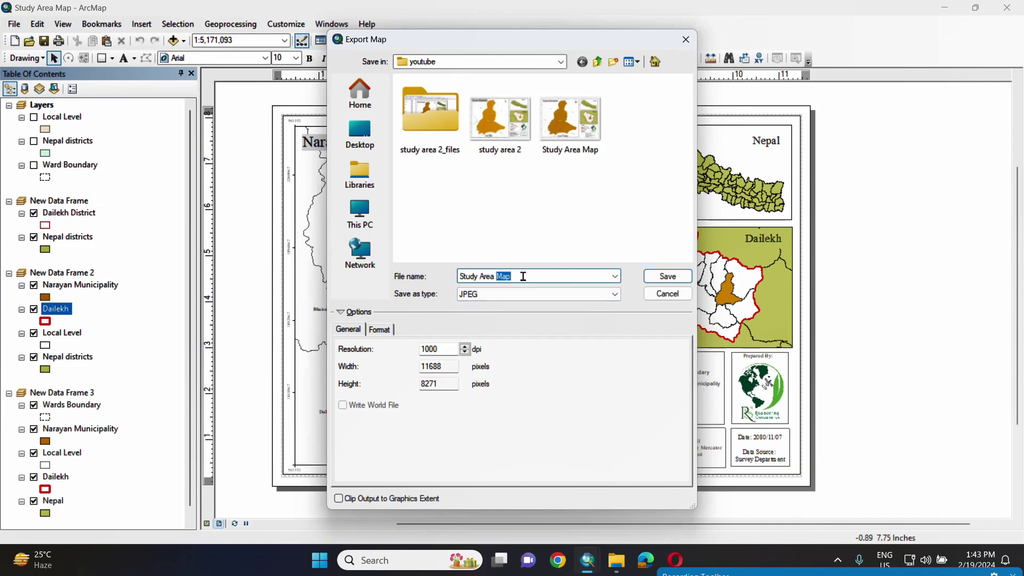
{"action": "left_click", "coordinate": [523, 276]}
{"action": "type", "text": "final"}
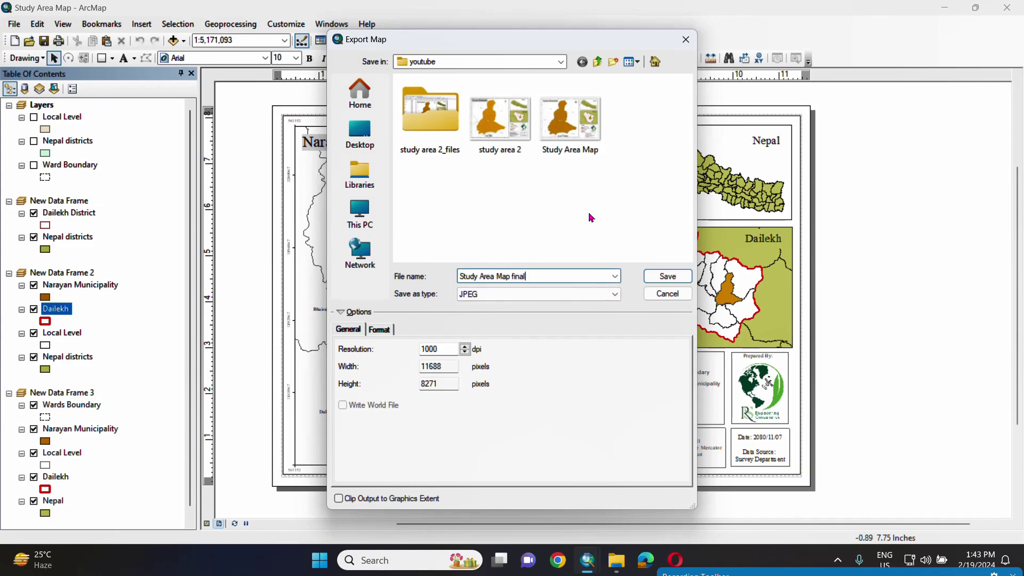
{"action": "left_click", "coordinate": [673, 280]}
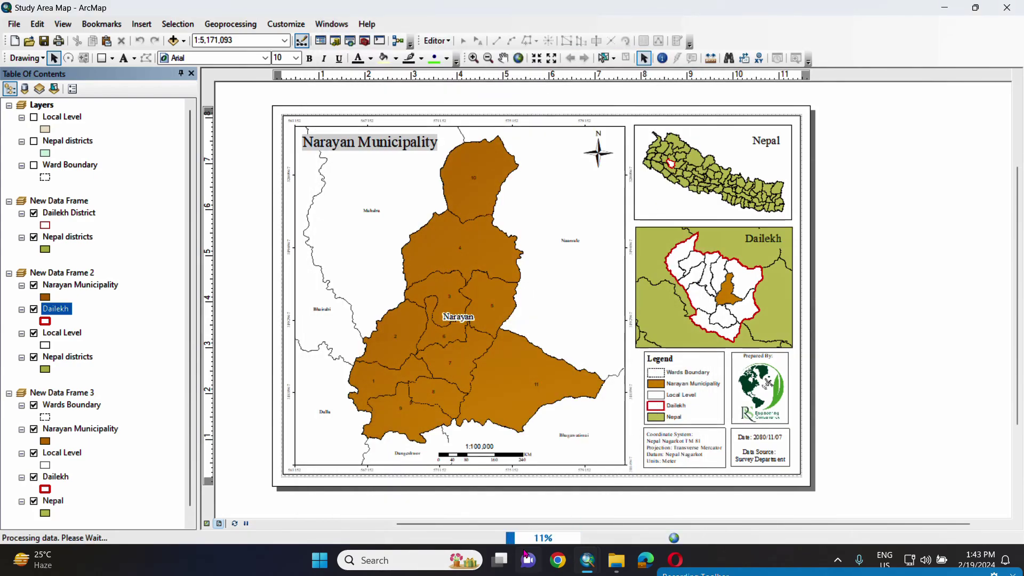
Switch to File Explorer and open the exported "Study Area Map final.jpg" to inspect the finished map
{"action": "left_click", "coordinate": [616, 560]}
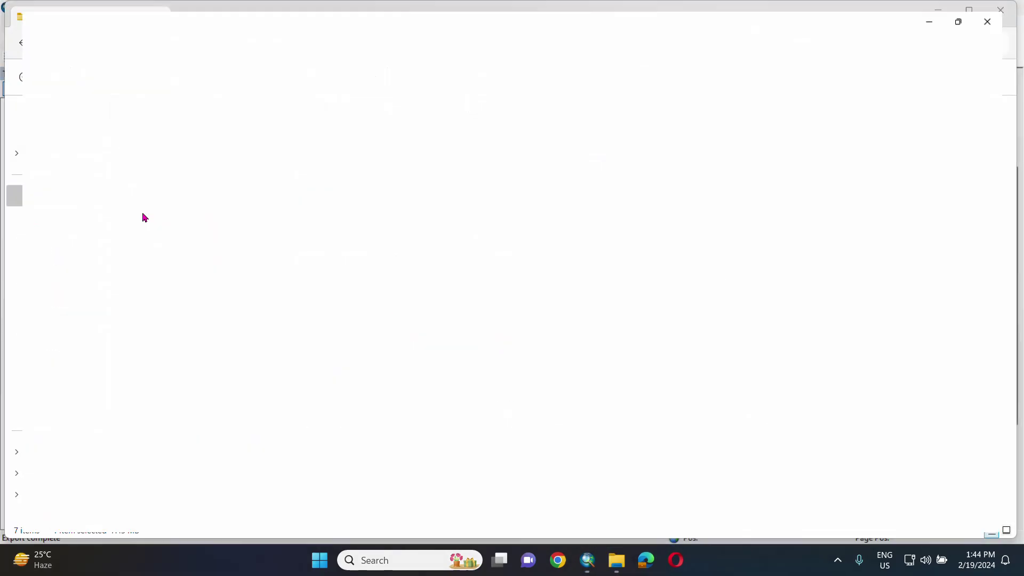
{"action": "double_click", "coordinate": [505, 263]}
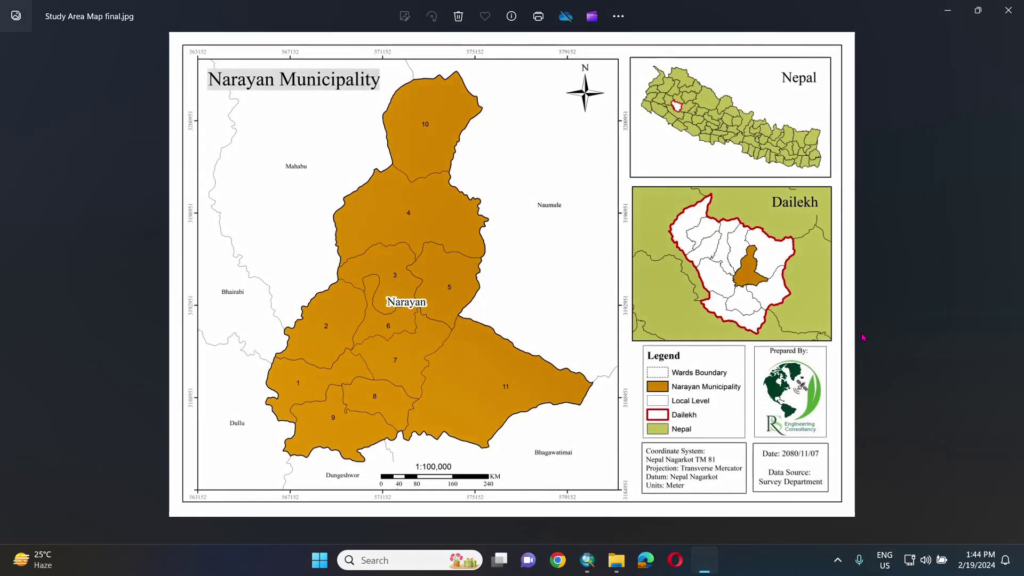